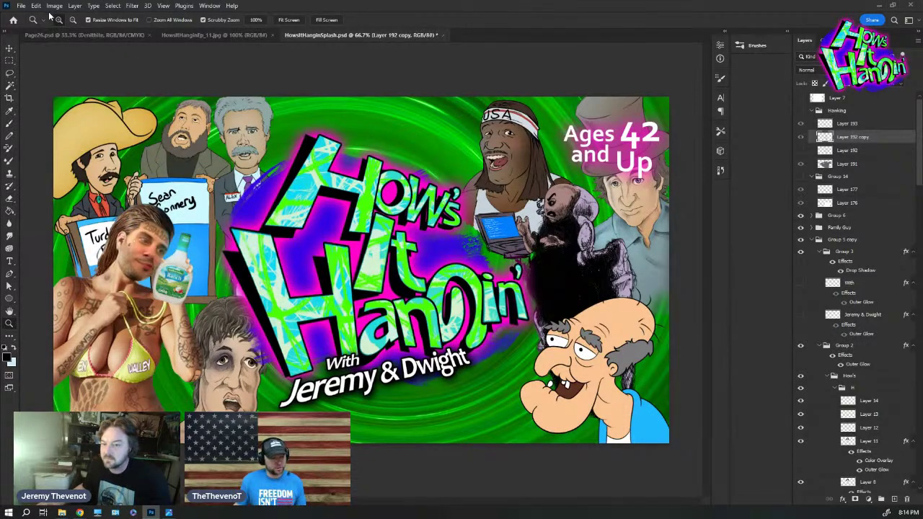
Select the green swirl layer directly above the Background layer and clear the whole-canvas selection
left_click(10, 61)
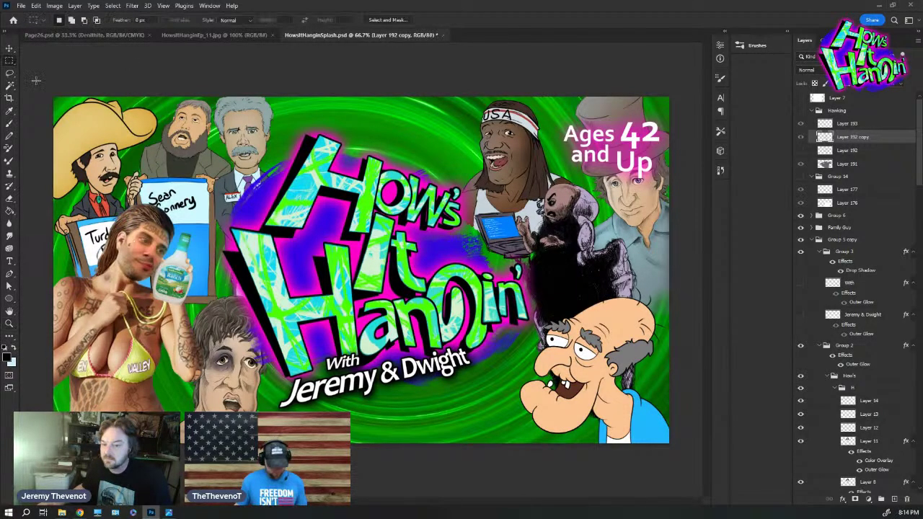
key("ctrl+a")
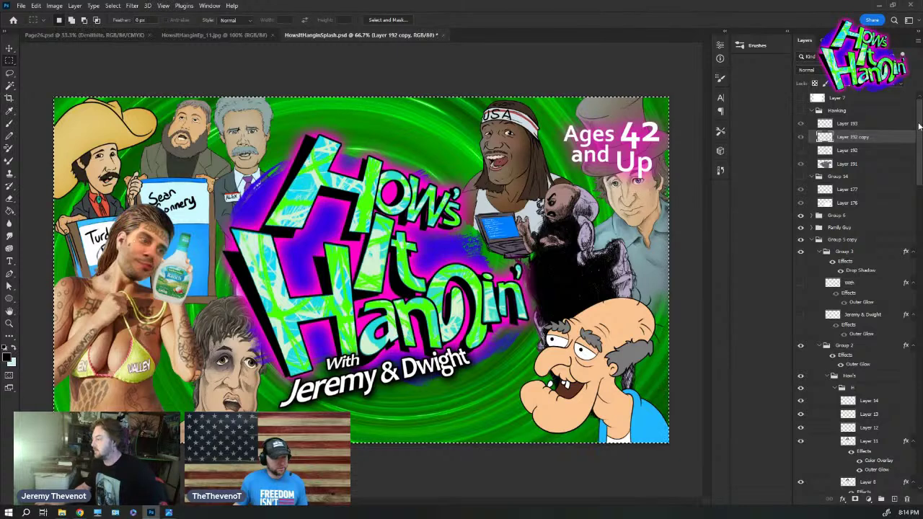
scroll(914, 409, "down", 15)
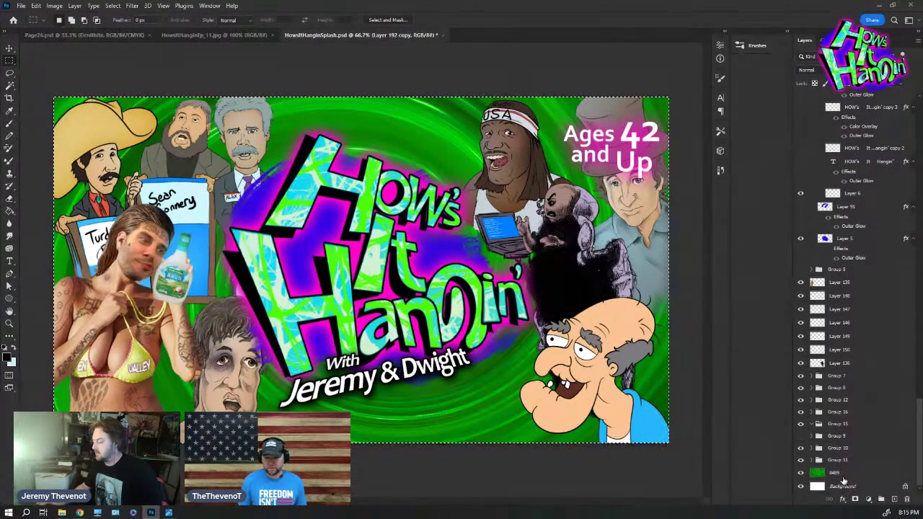
left_click(839, 476)
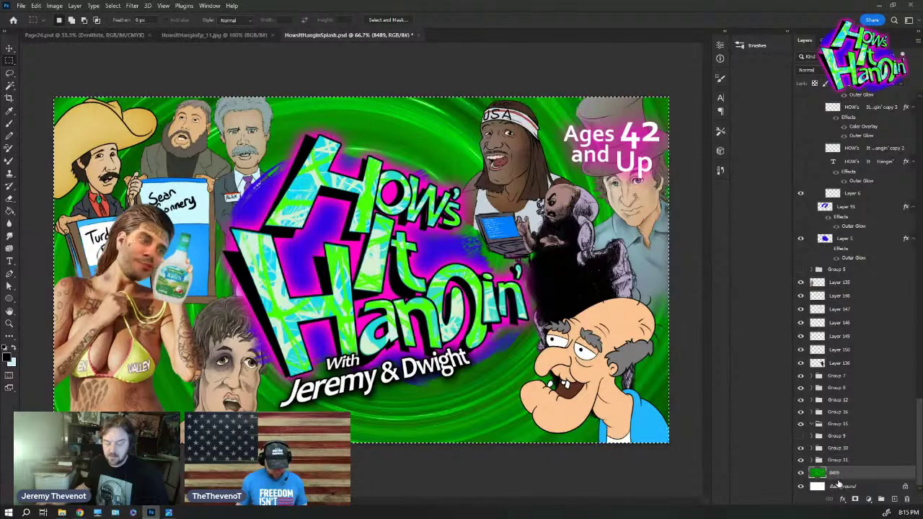
left_click(418, 322)
left_click(20, 6)
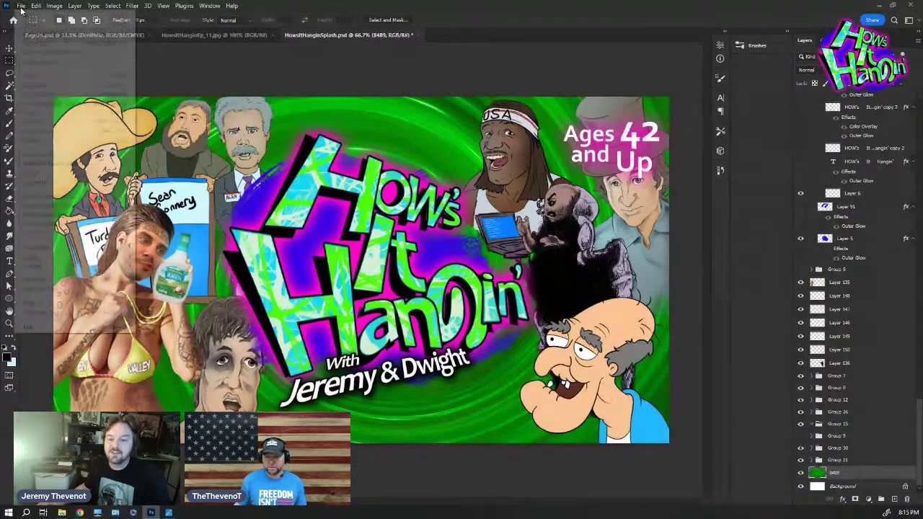
mouse_move(55, 6)
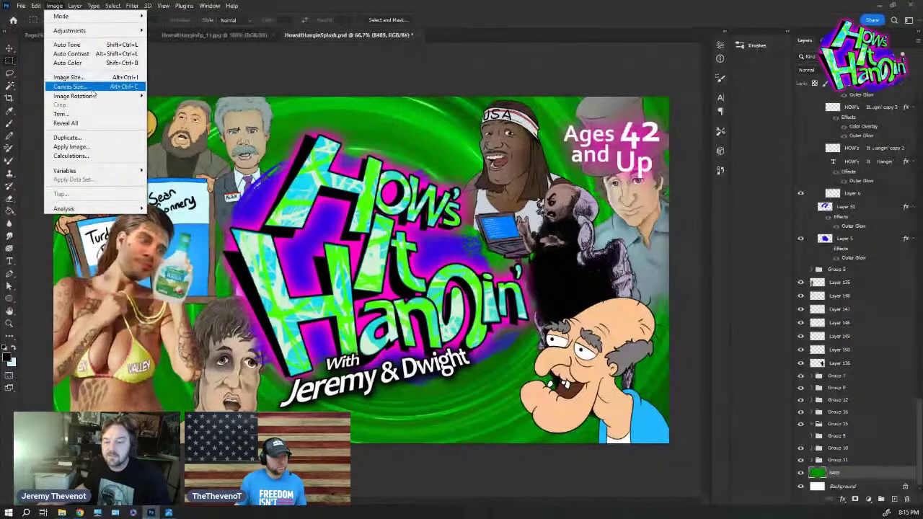
key("Escape")
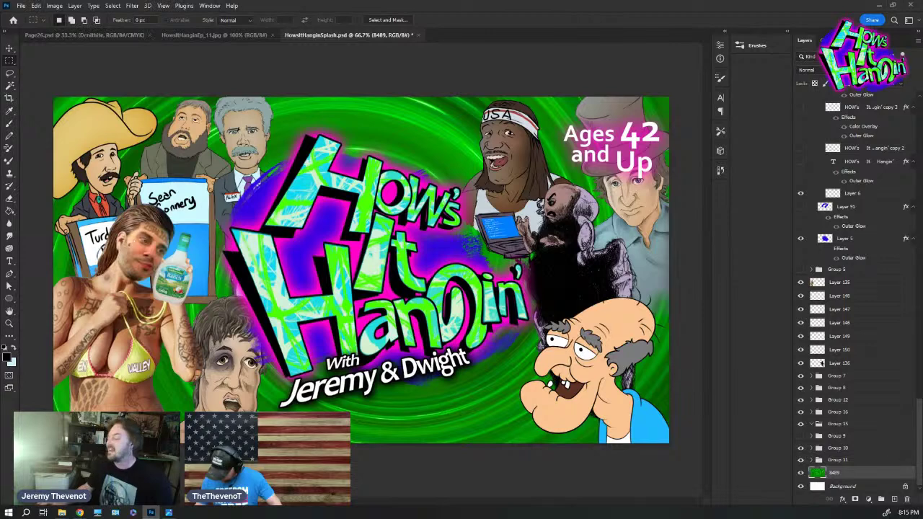
Enlarge the canvas beyond the artwork on all sides with Canvas Size
left_click(55, 6)
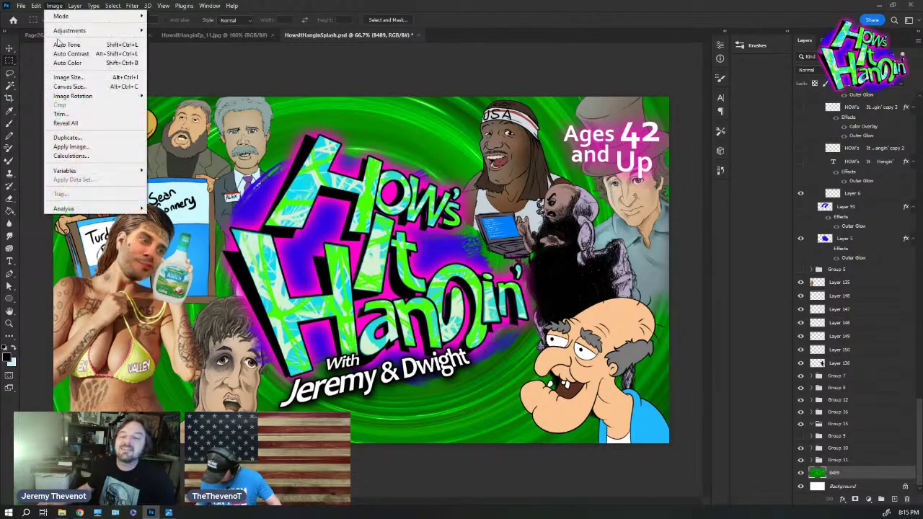
left_click(69, 88)
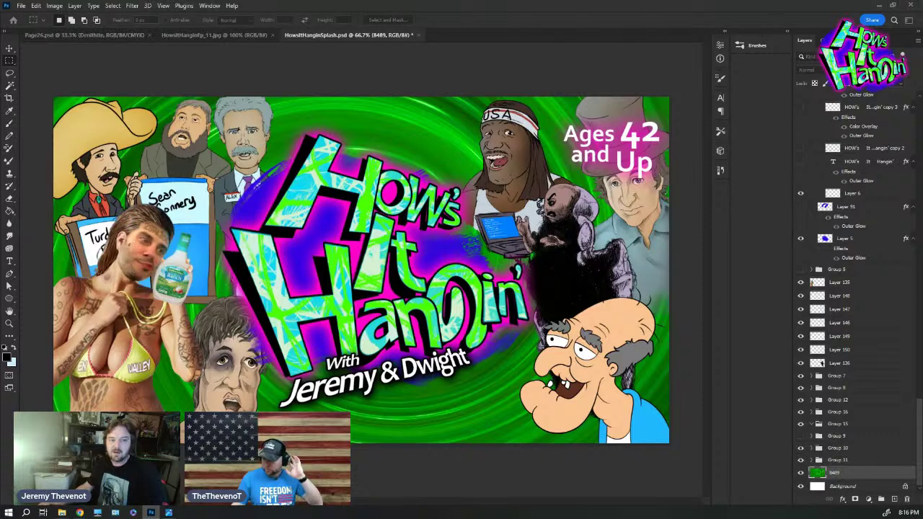
key("alt+Tab")
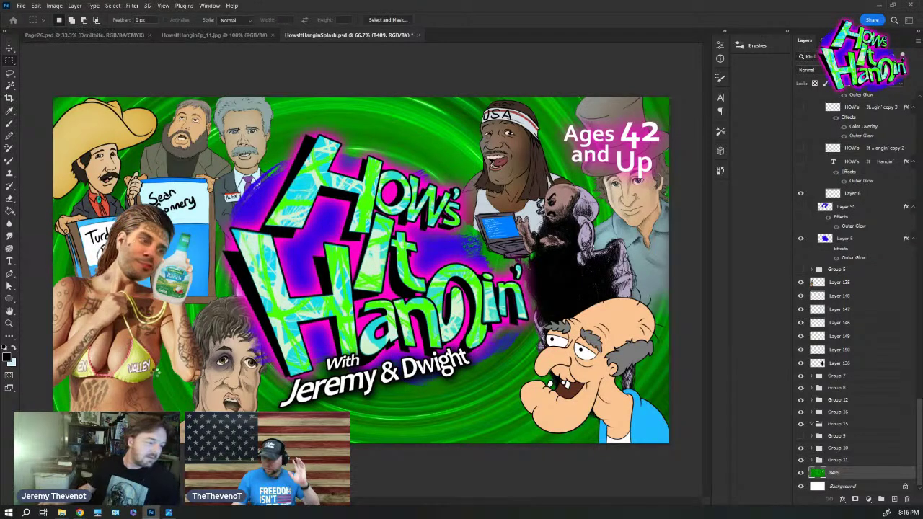
key("ctrl+z")
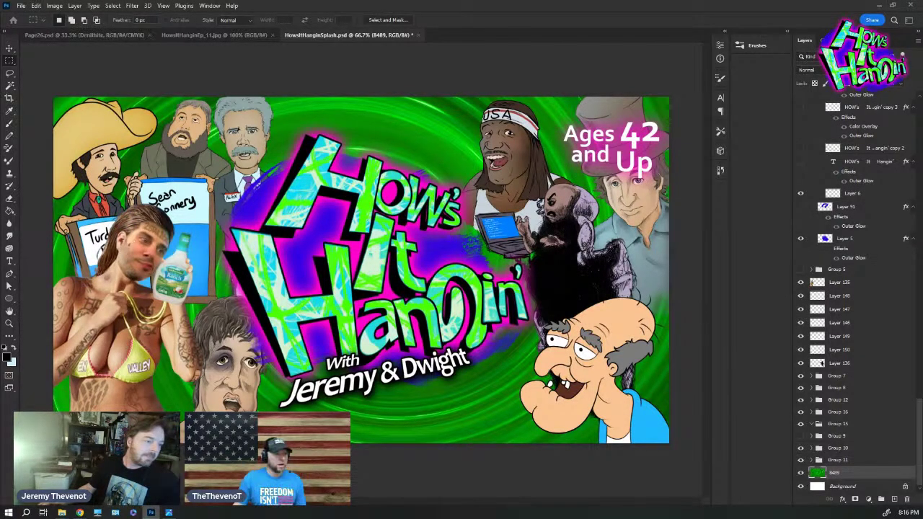
key("ctrl+z")
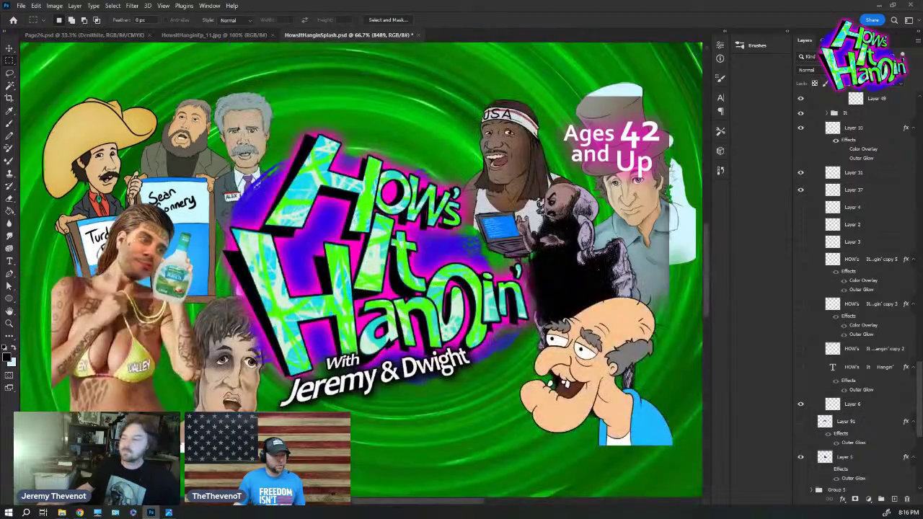
Scale the green swirl layer to about 231% so it covers the enlarged canvas, and centre its swirl behind the artwork
key("z")
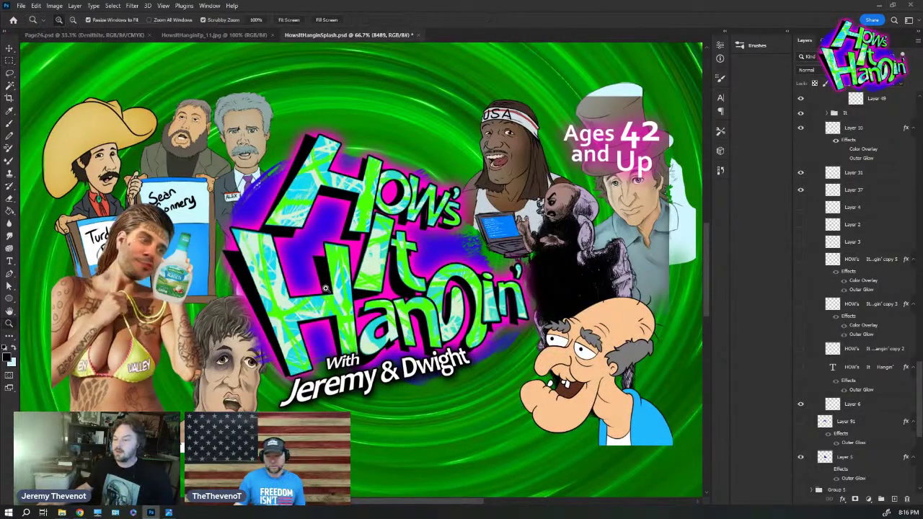
left_click(344, 287, "alt")
left_click(344, 287, "alt")
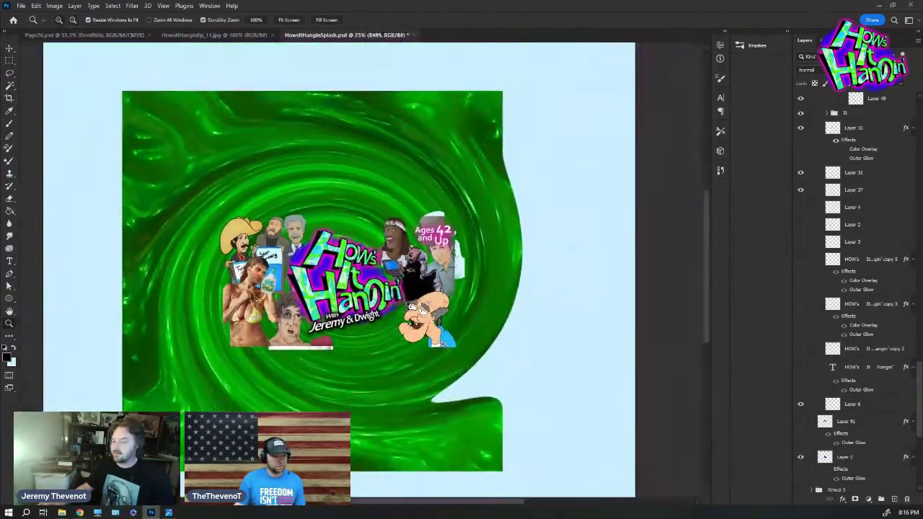
left_click_drag(387, 365, 400, 339)
scroll(912, 448, "down", 5)
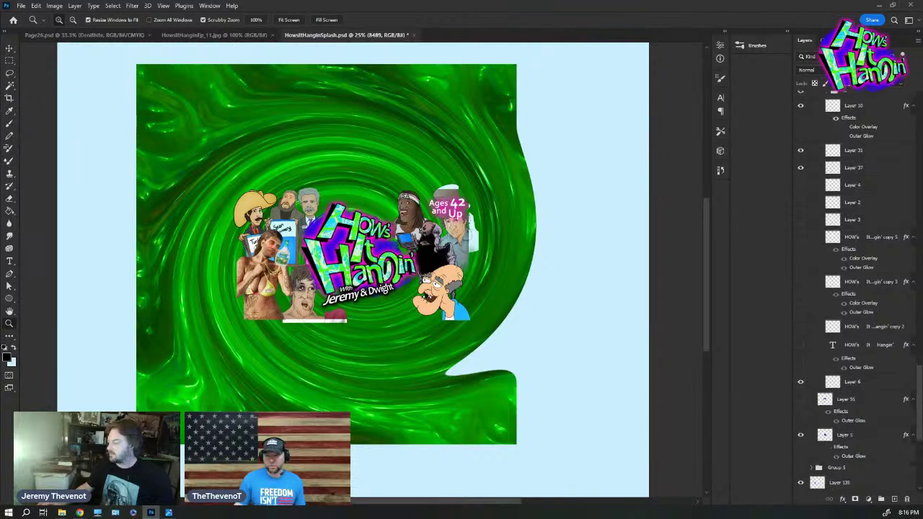
key("ctrl+t")
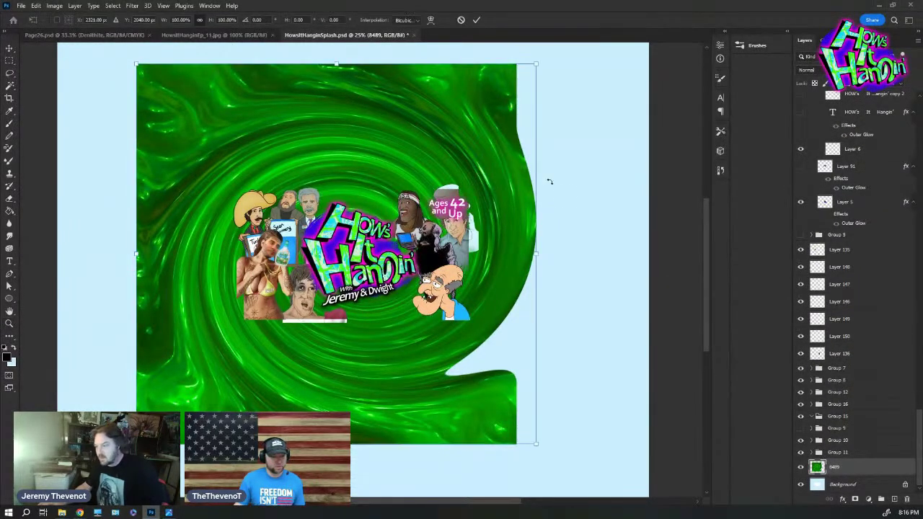
left_click_drag(539, 251, 701, 254)
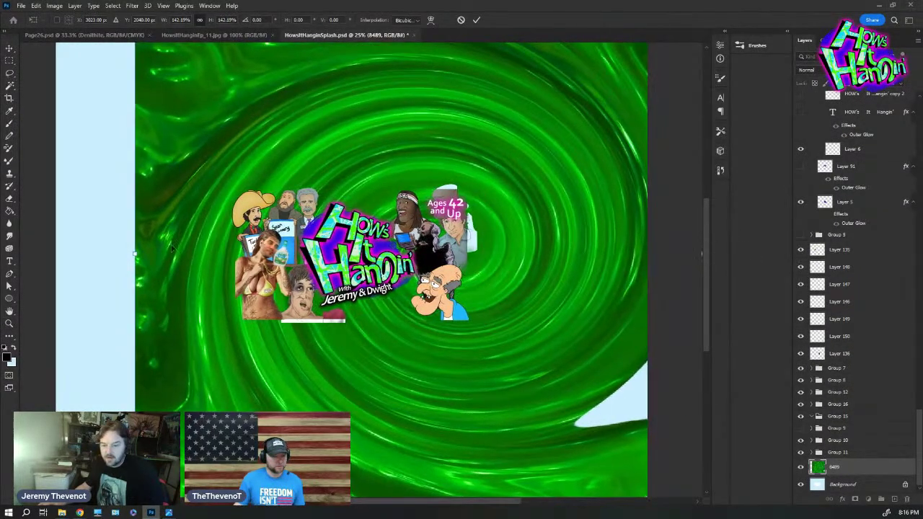
left_click_drag(132, 252, 55, 256)
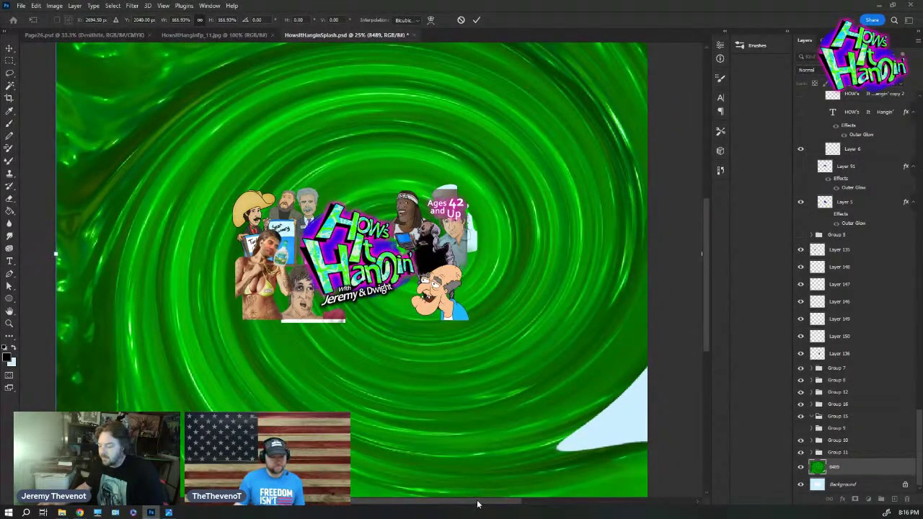
left_click_drag(477, 504, 490, 506)
left_click_drag(658, 254, 735, 264)
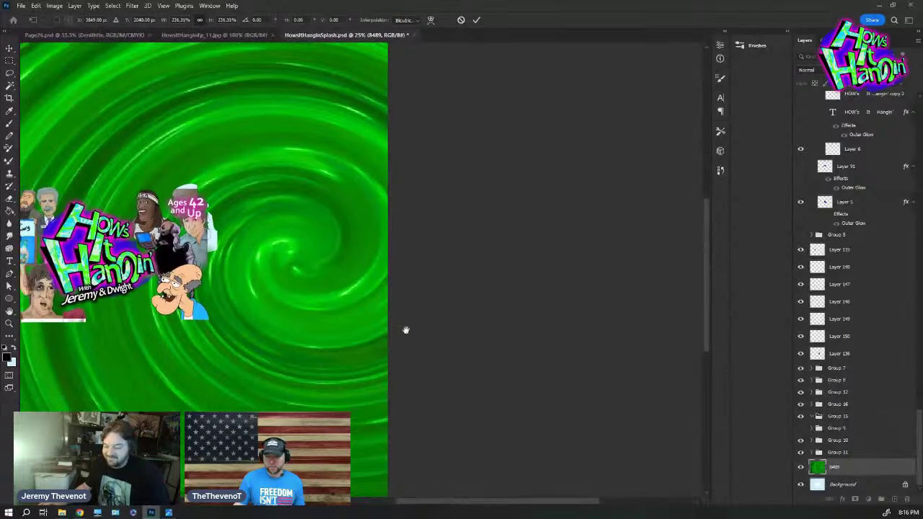
left_click_drag(406, 330, 538, 321)
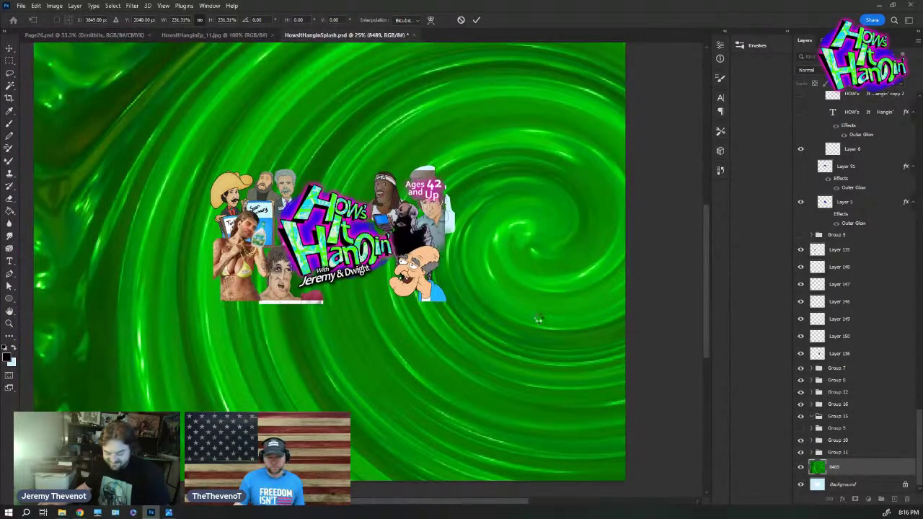
key("Return")
left_click_drag(545, 278, 377, 244)
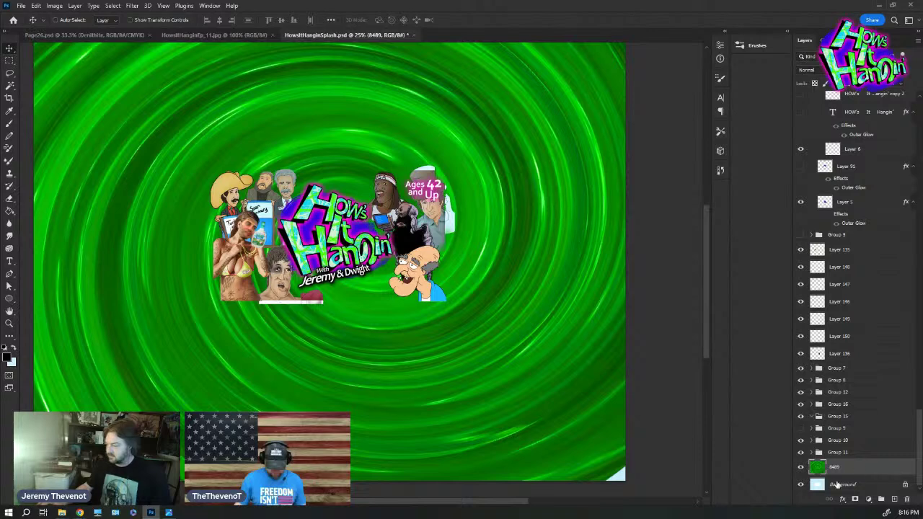
Magic Wand the Background layer's area around the original banner rectangle and fill that selection with black on a new layer
left_click(841, 487)
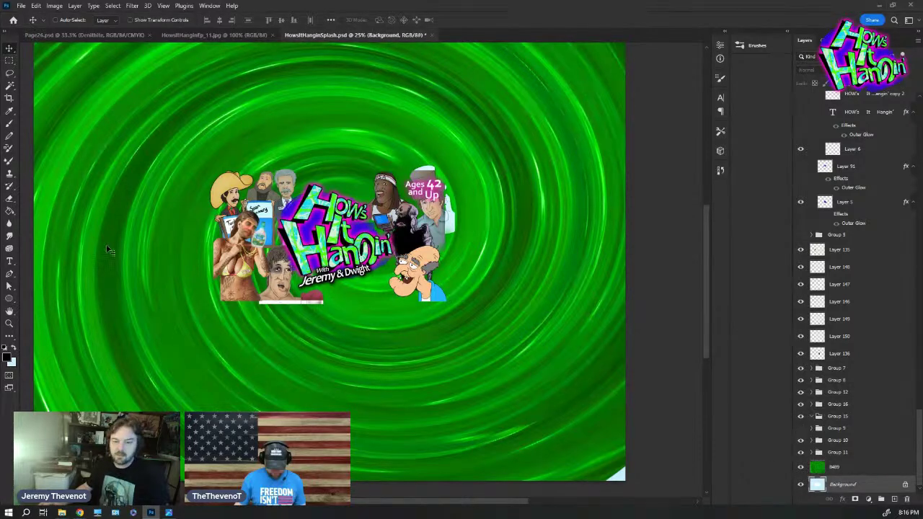
left_click(9, 85)
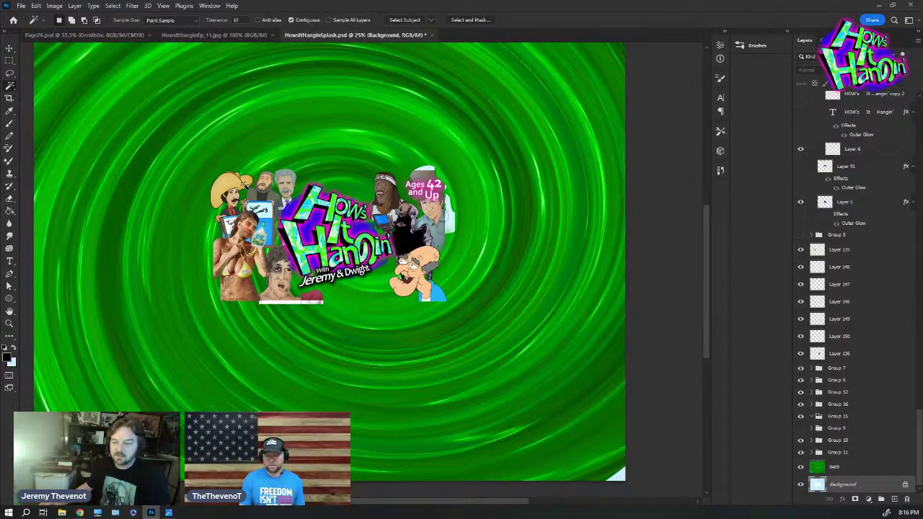
left_click(204, 212)
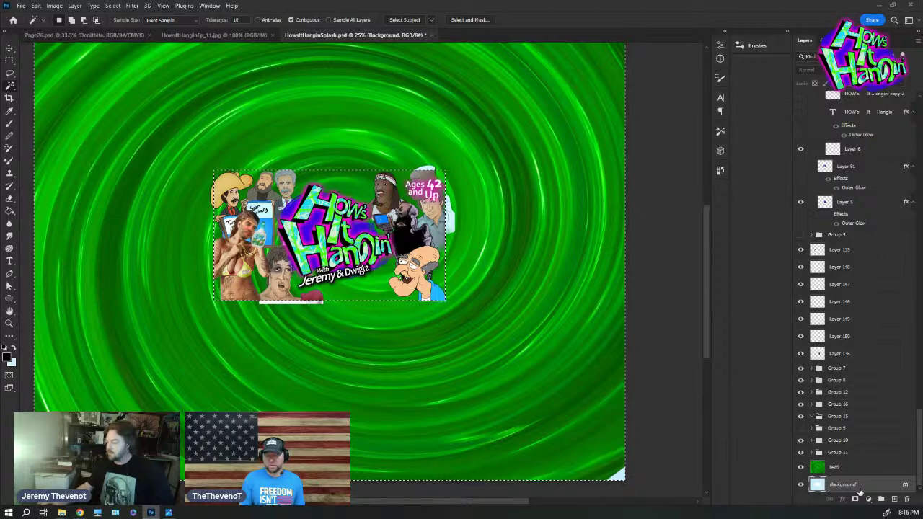
left_click(894, 499)
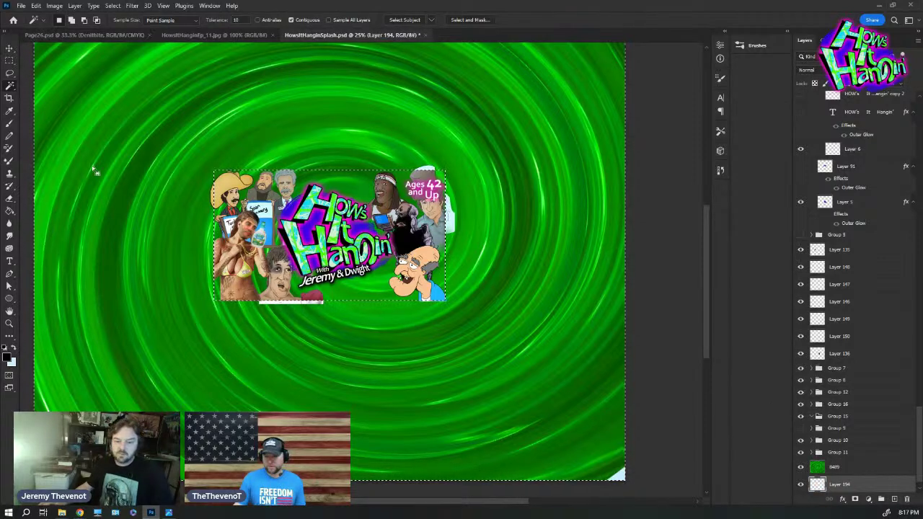
key("g")
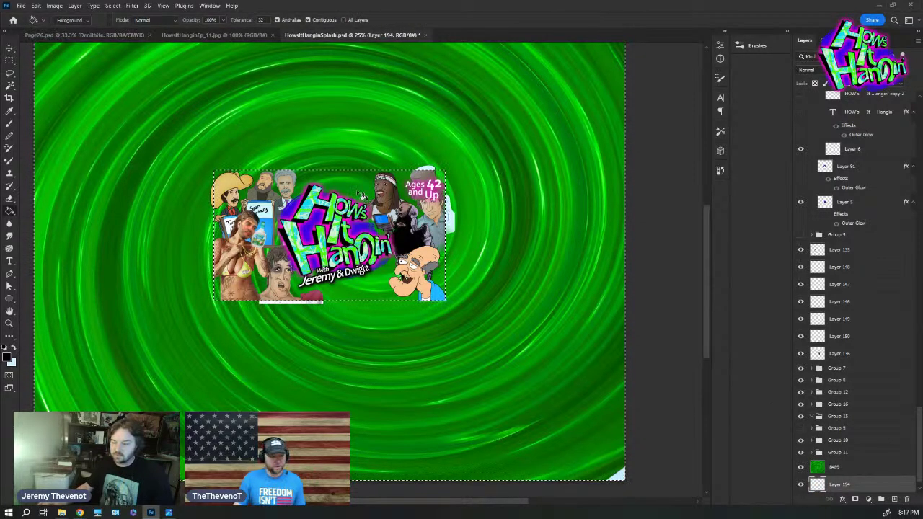
left_click(359, 194)
key("ctrl+t")
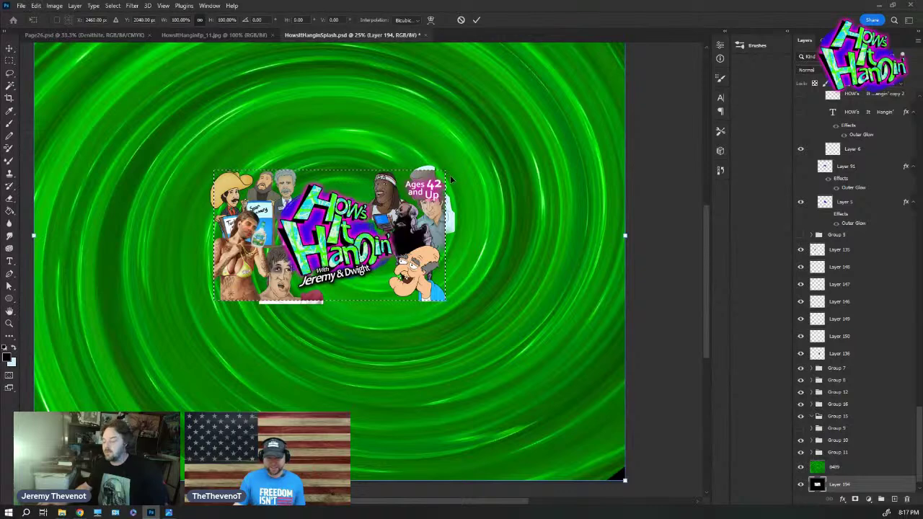
key("Return")
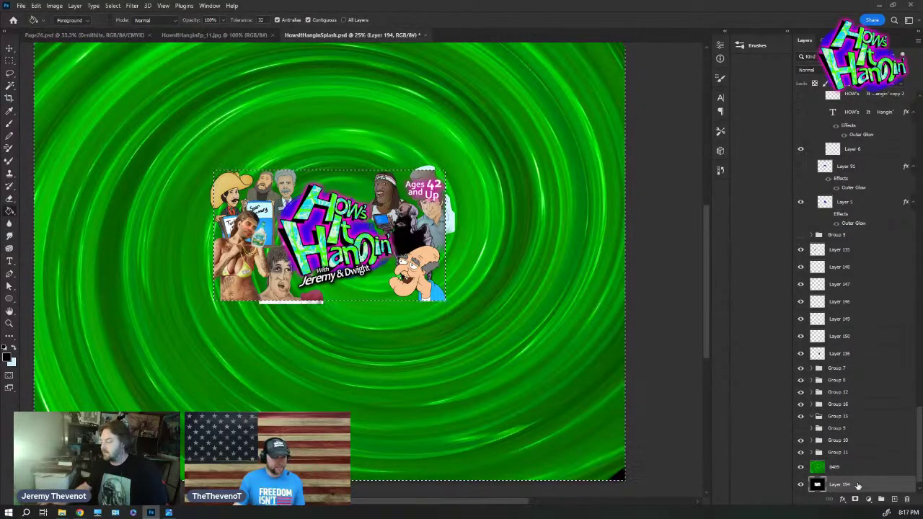
Invert the selection to the banner rectangle and fill it with black on another new layer
left_click(894, 499)
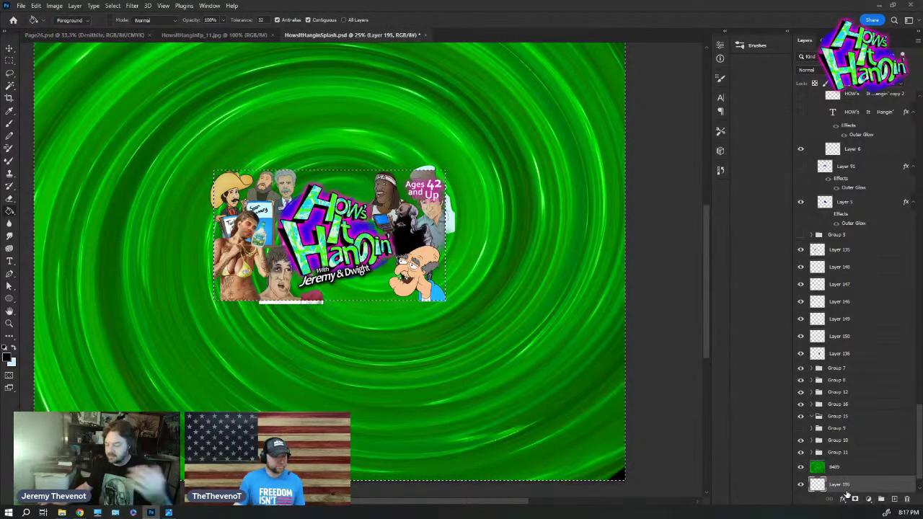
left_click(112, 5)
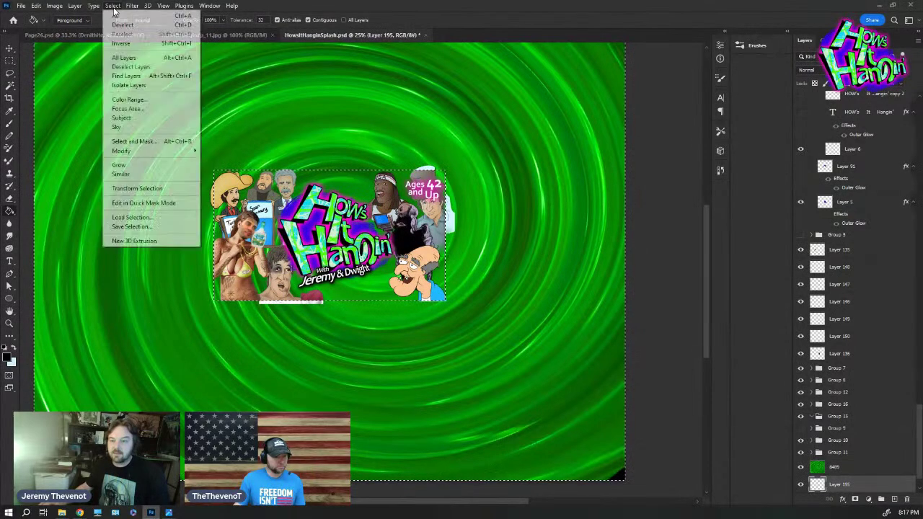
left_click(122, 44)
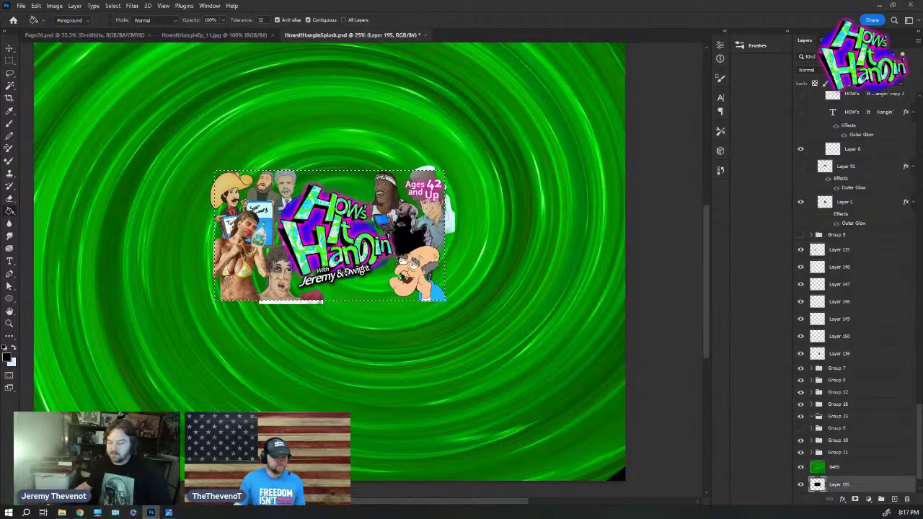
Scale the black banner rectangle to about 220% and position it roughly centred around the artwork
key("ctrl+t")
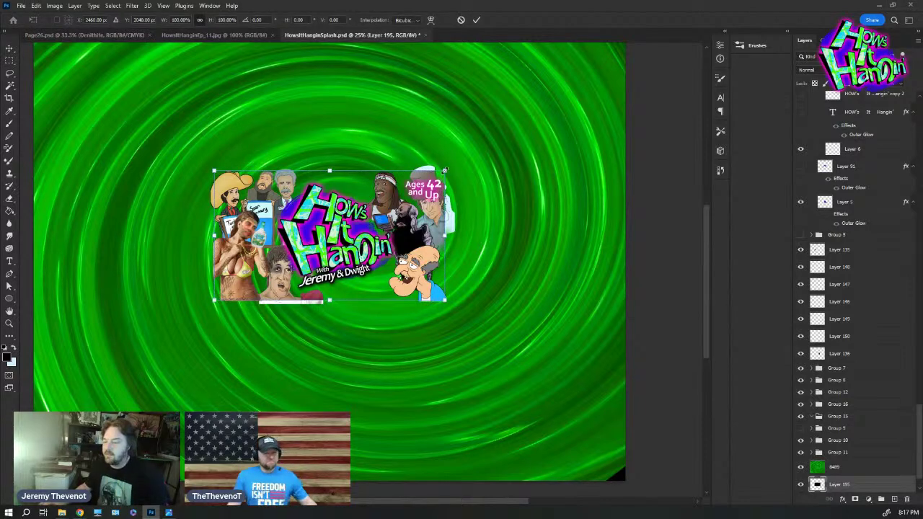
left_click_drag(444, 171, 612, 75)
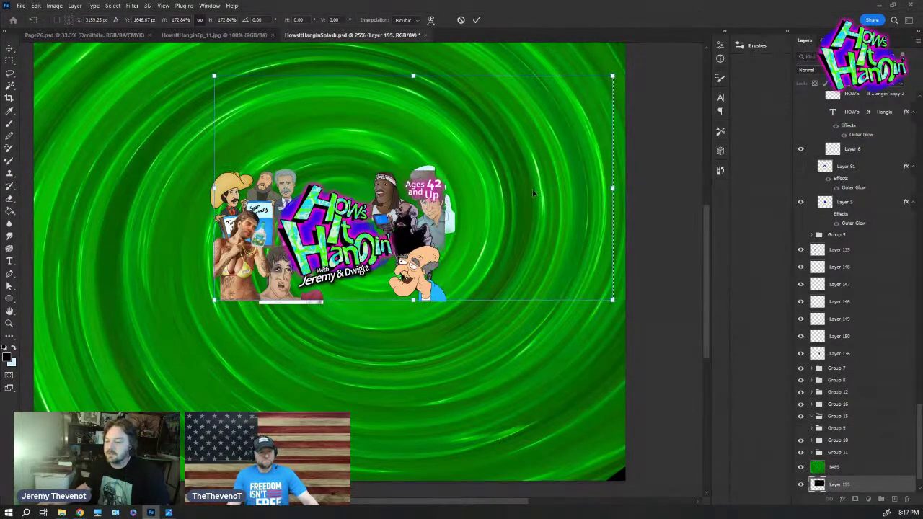
left_click_drag(534, 193, 456, 239)
left_click_drag(339, 351, 359, 354)
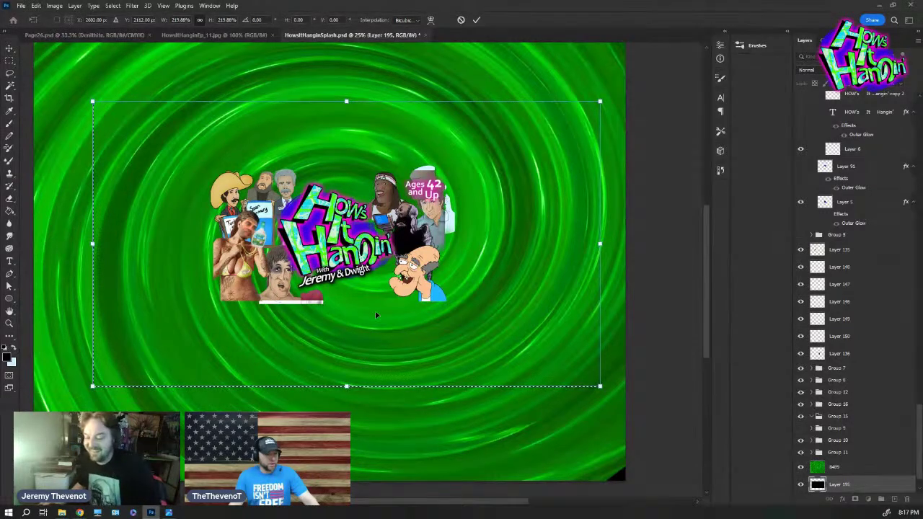
key("Return")
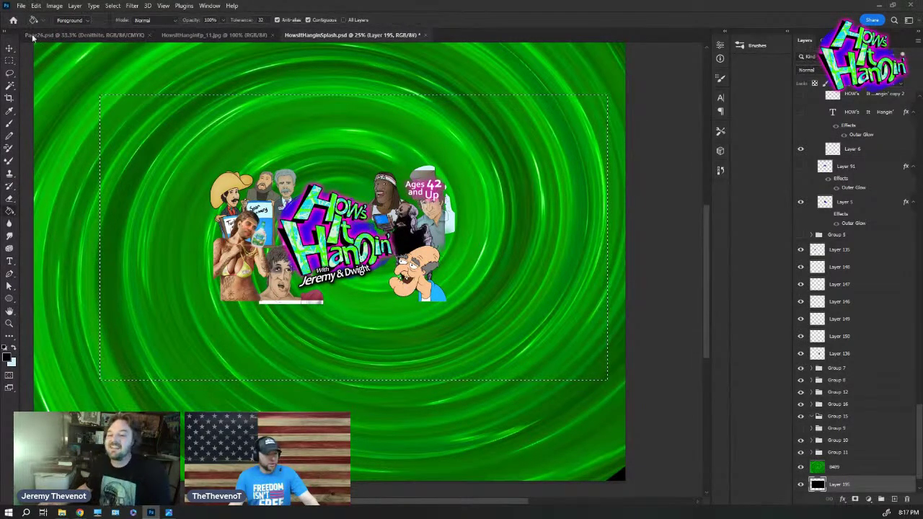
Crop the canvas to the enlarged banner rectangle selection and deselect it
left_click(54, 5)
left_click(64, 106)
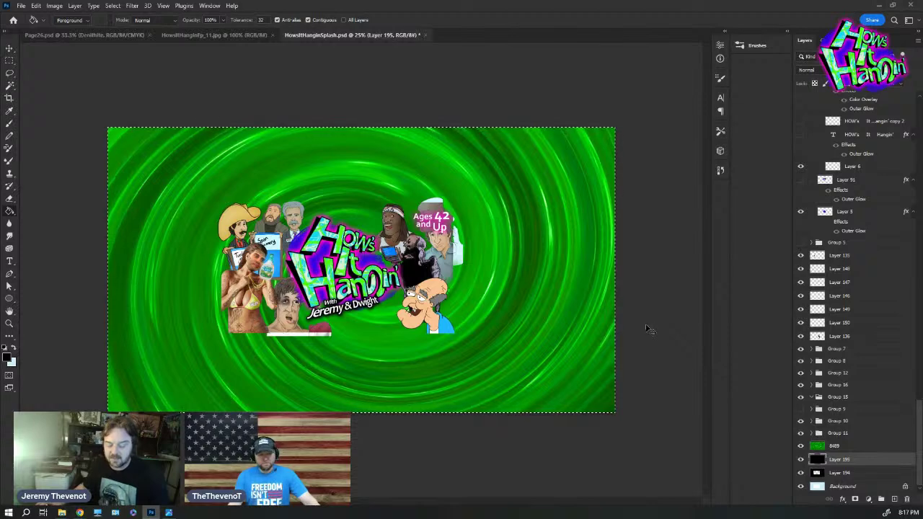
key("ctrl+d")
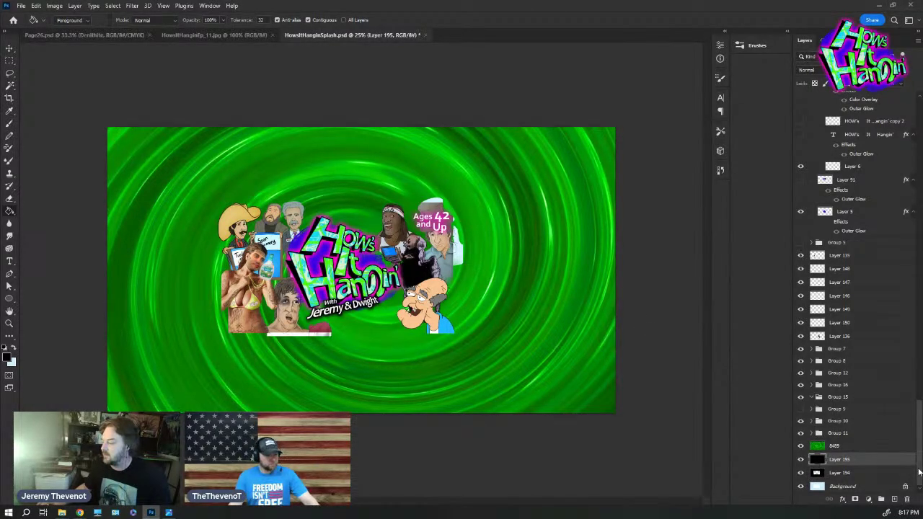
Show the Hawking group and make its Layer 193 active with the Brush tool
scroll(918, 472, "up", 10)
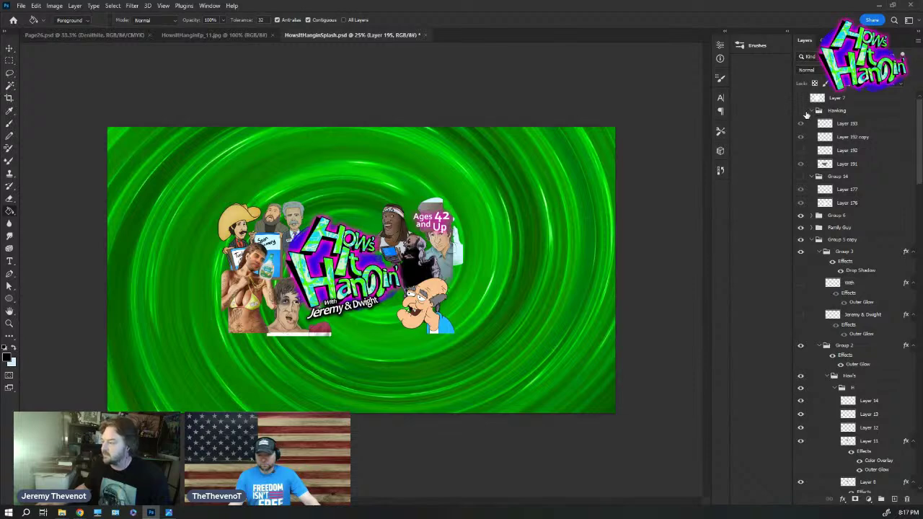
left_click(800, 111)
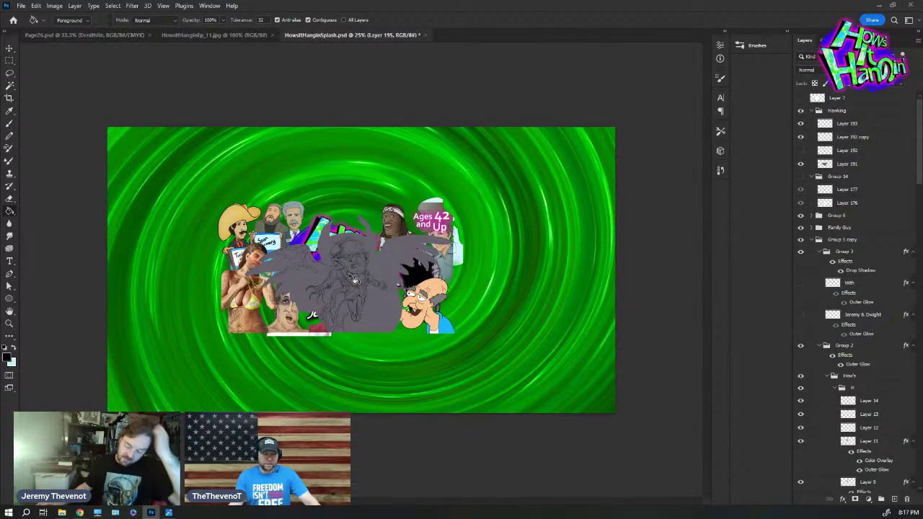
key("z")
left_click_drag(346, 276, 338, 269)
left_click(836, 125)
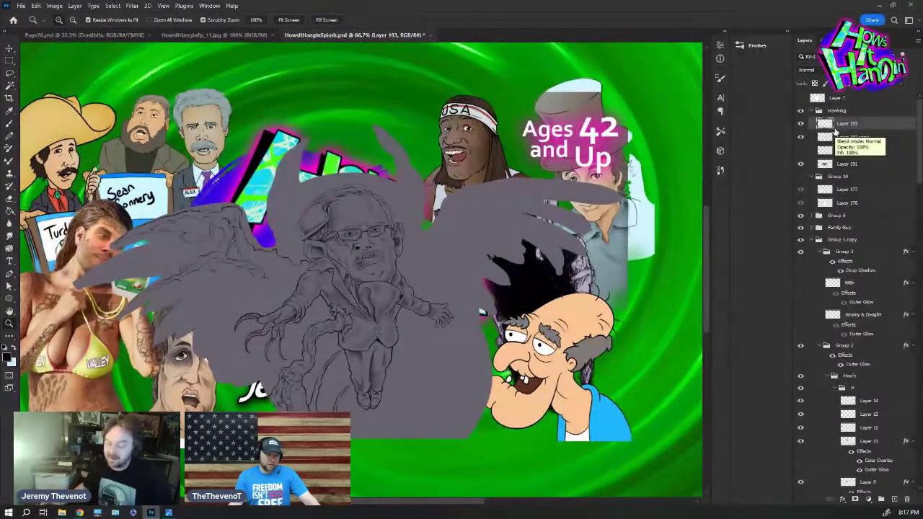
left_click(372, 242)
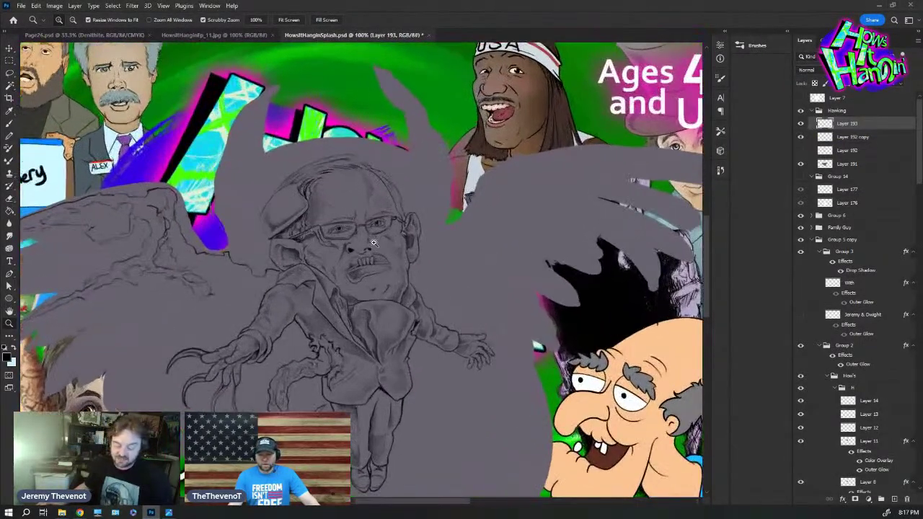
key("b")
scroll(372, 243, "down", 2)
scroll(432, 216, "left", 4)
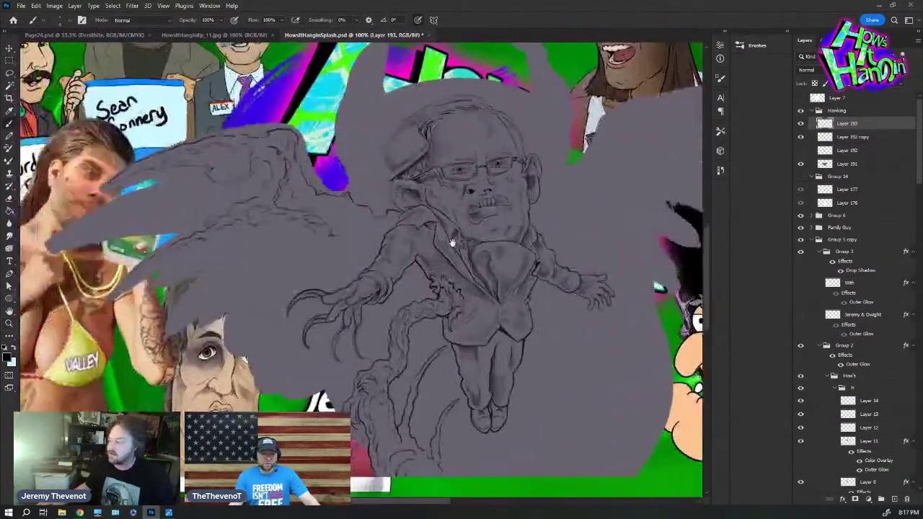
Toggle the visibility of Layer 192 copy to check its line art, and make that layer active
left_click(800, 128)
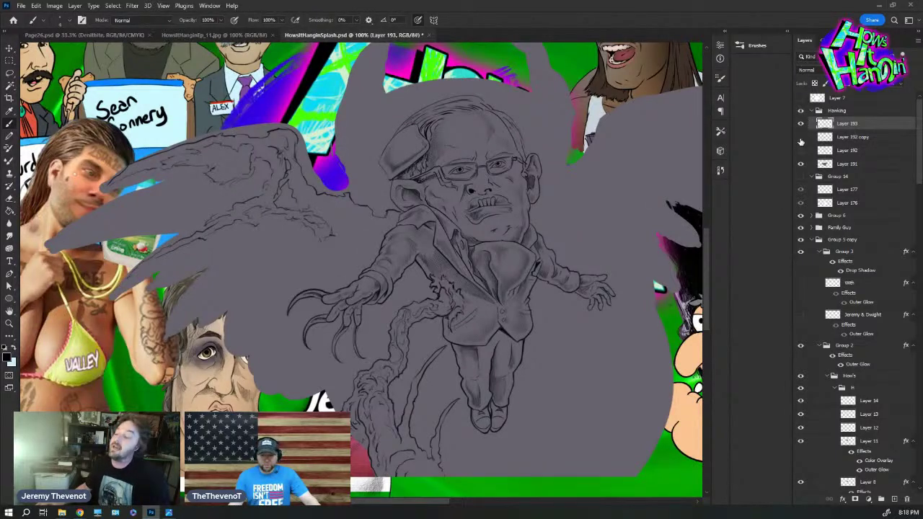
left_click(800, 137)
left_click(800, 137)
left_click(859, 137)
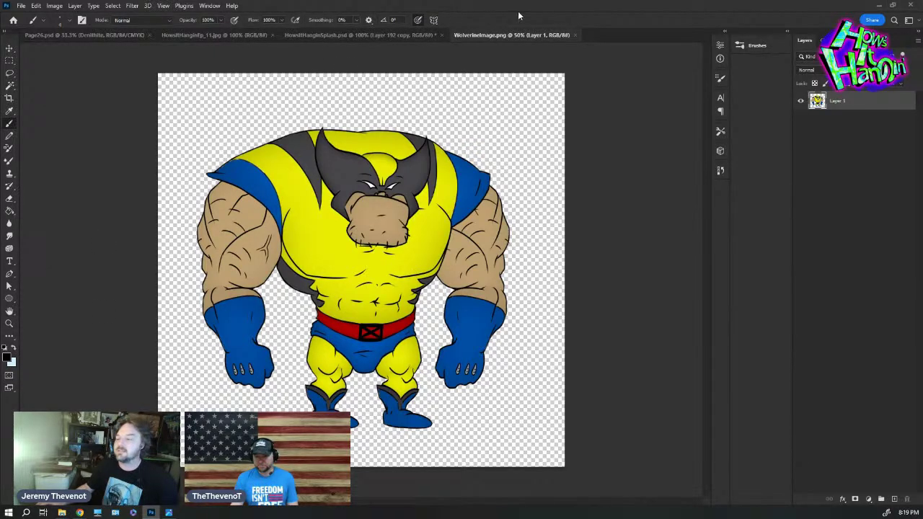
Examine the muscular figure in WolverineImage.png up close and close that image
key("z")
left_click(374, 228)
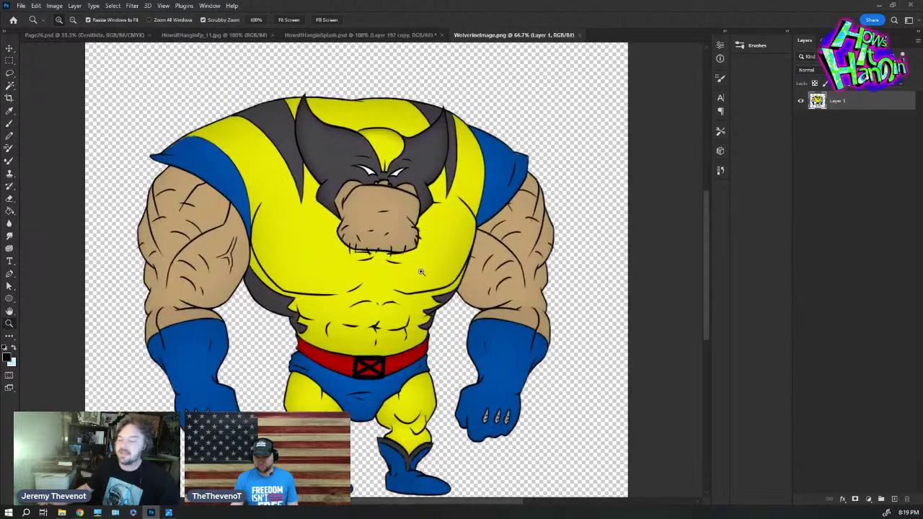
scroll(443, 283, "down", 1)
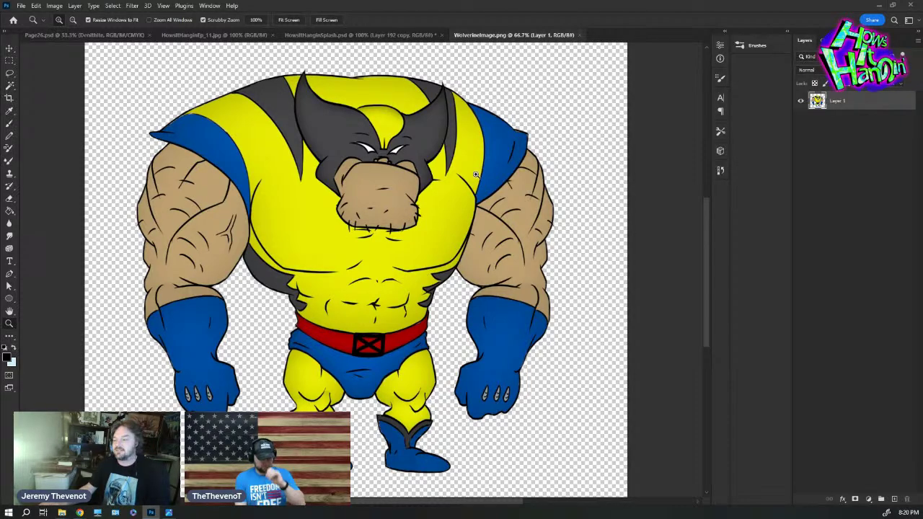
left_click(581, 36)
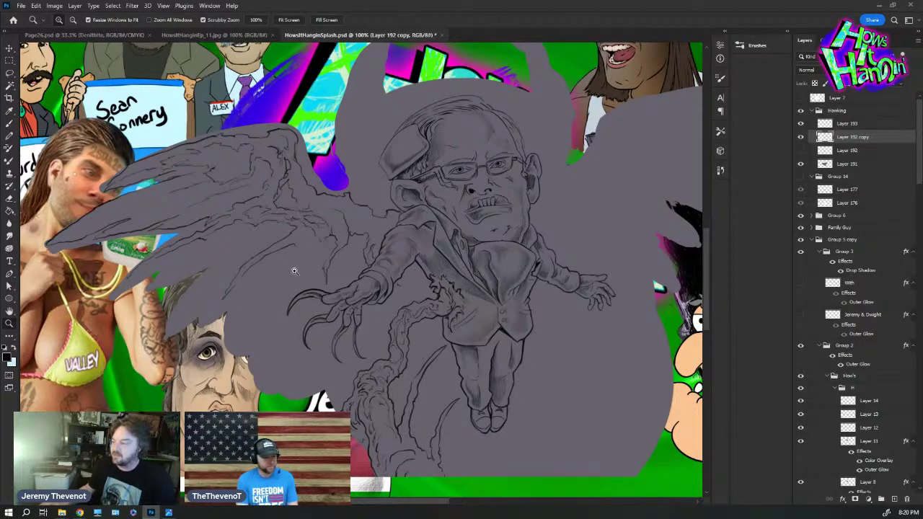
Draw the remaining lower feathers of the winged figure's outlined wing in black on Layer 192 copy, using Brush and Eraser
key("b")
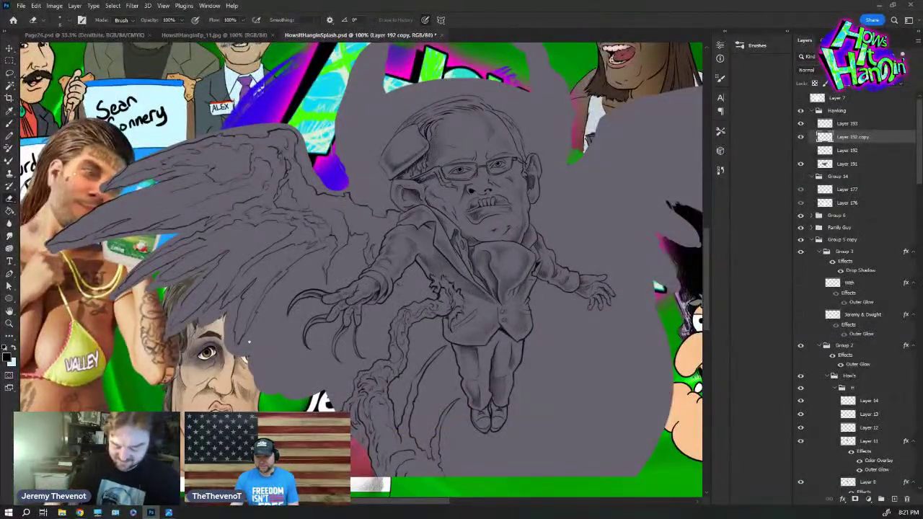
key("b")
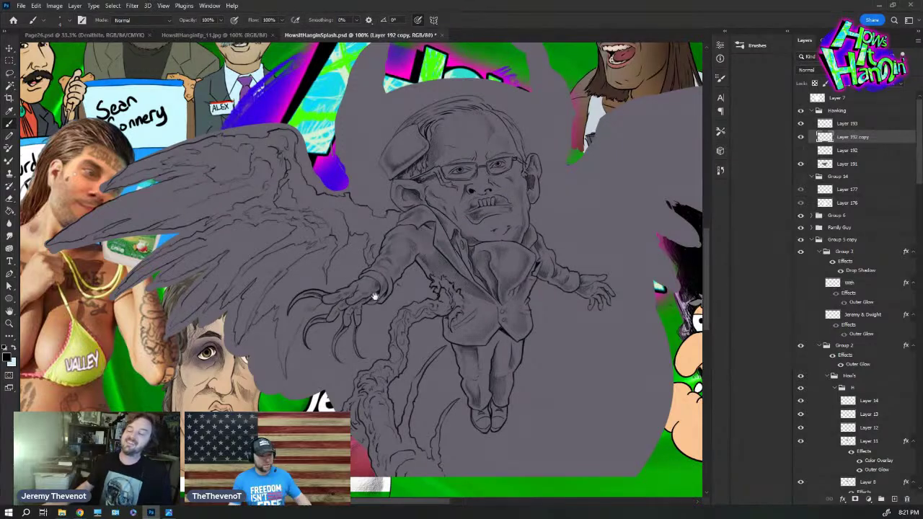
left_click_drag(377, 295, 310, 281)
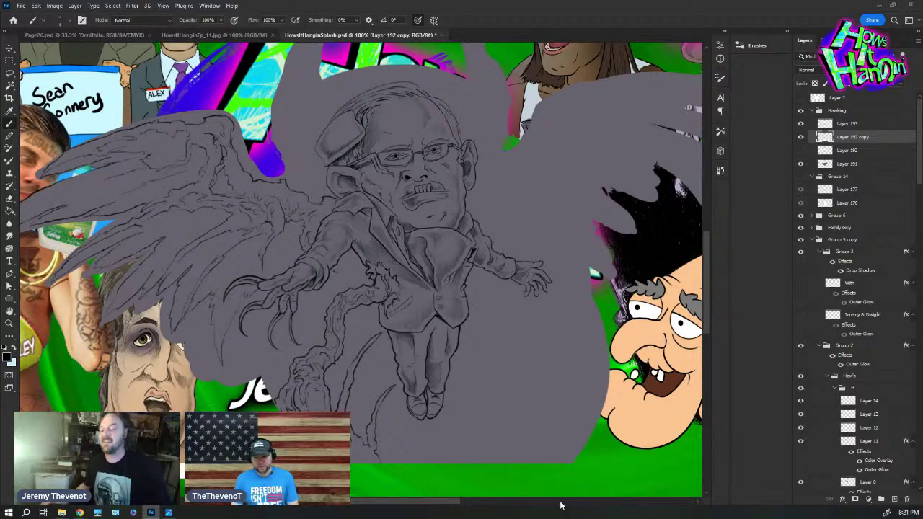
left_click_drag(449, 272, 402, 302)
left_click_drag(401, 382, 389, 395)
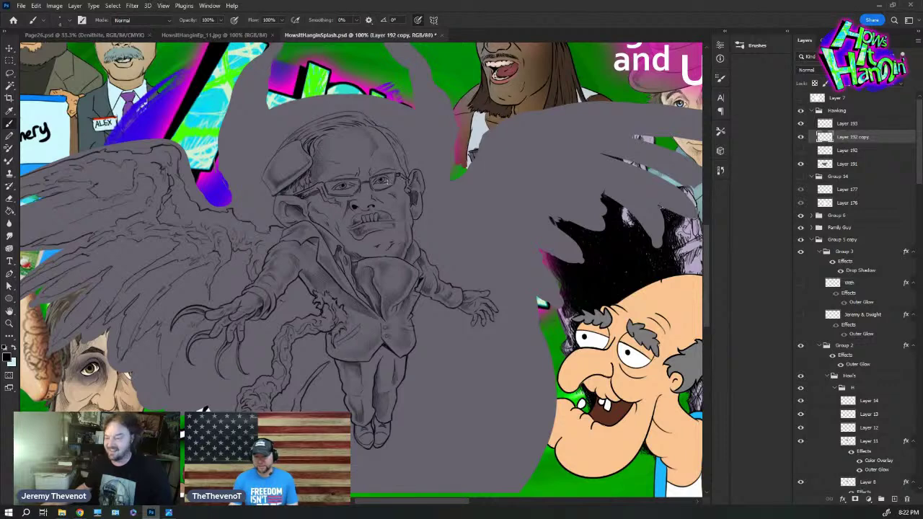
Add a new layer directly above Layer 192 in the Hawking group and set its blend mode to Overlay
key("z")
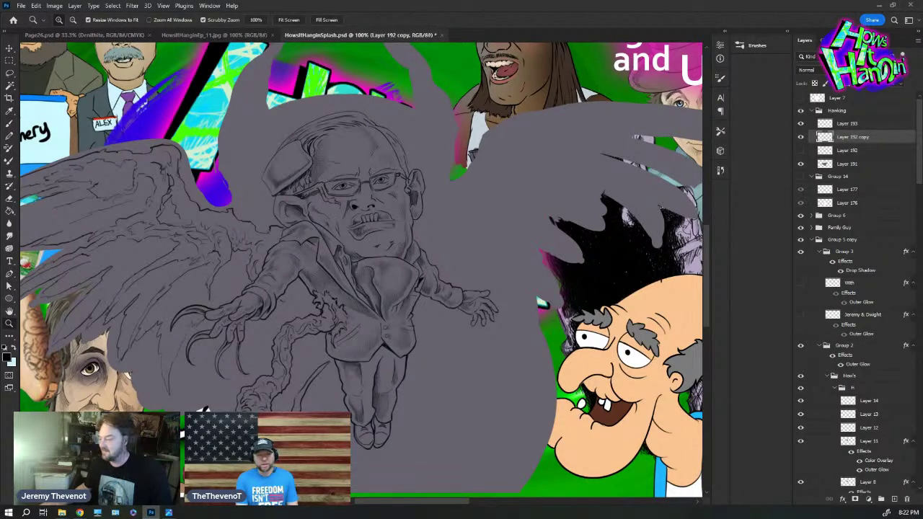
left_click(855, 150)
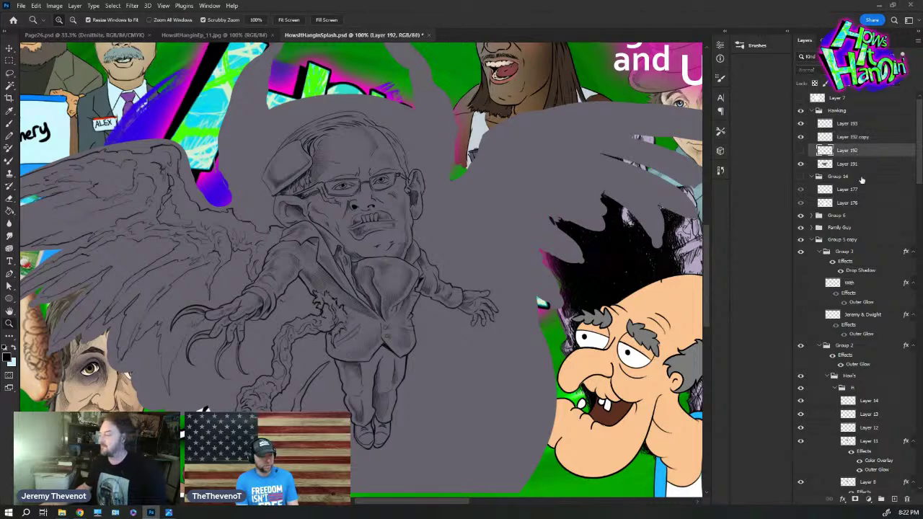
left_click(895, 499)
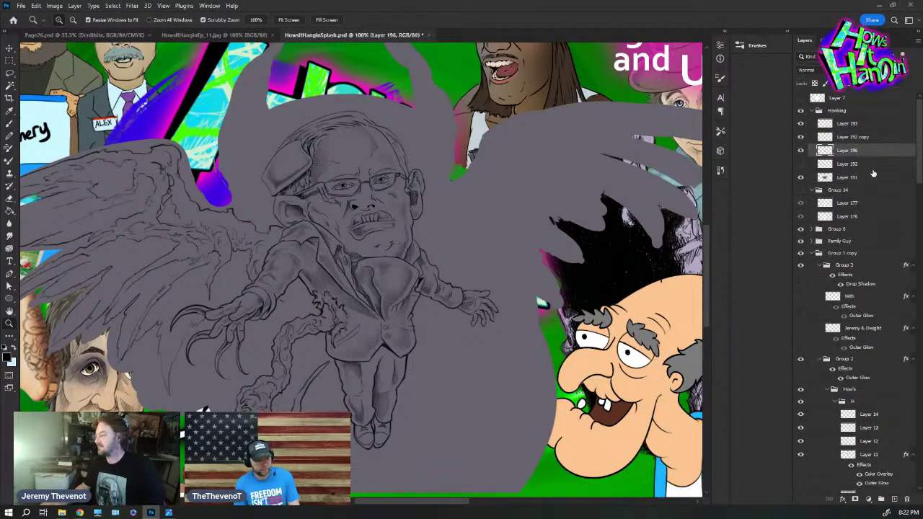
left_click(808, 69)
left_click(831, 189)
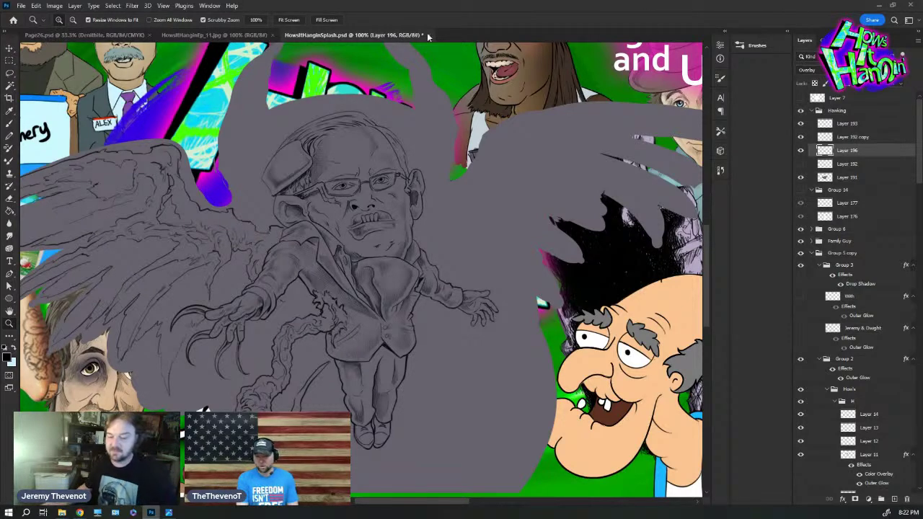
Brush light blue highlights along the upper edges of the square pad beside the winged figure's hair, on the Overlay layer
key("b")
key("x")
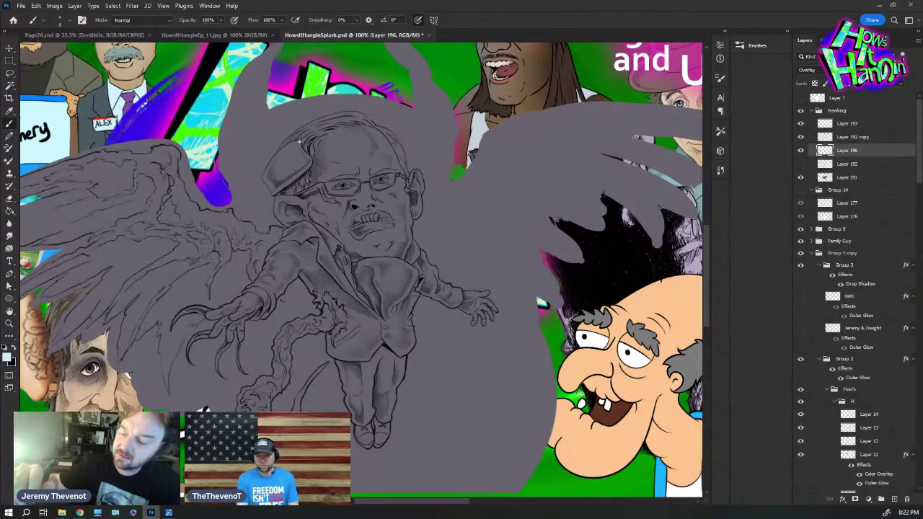
left_click_drag(299, 142, 302, 149)
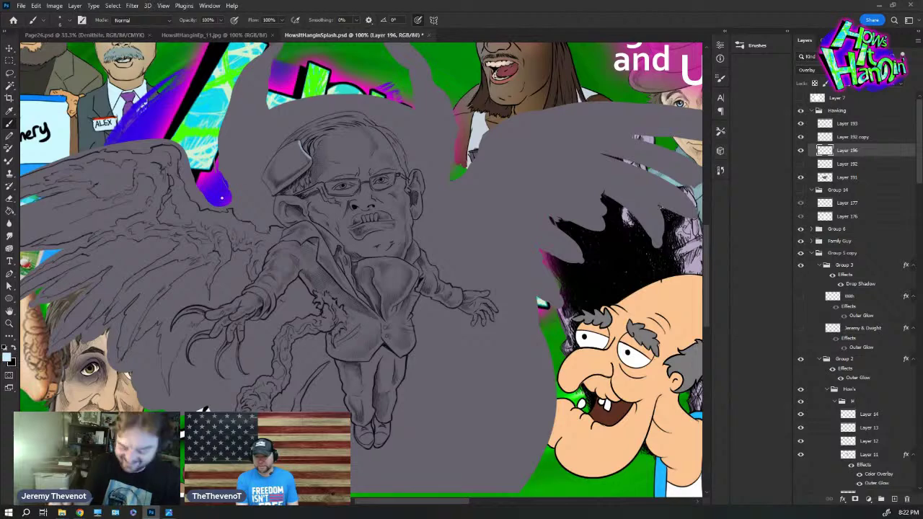
left_click(67, 20)
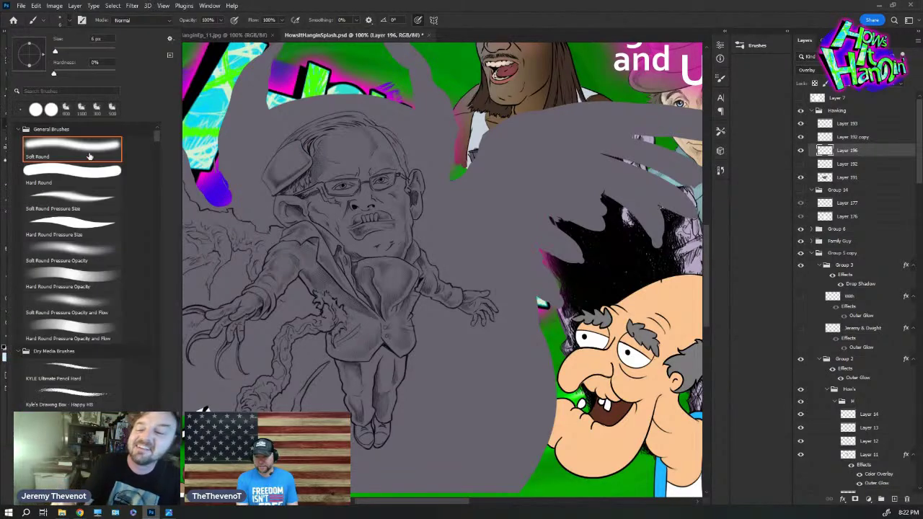
key("Escape")
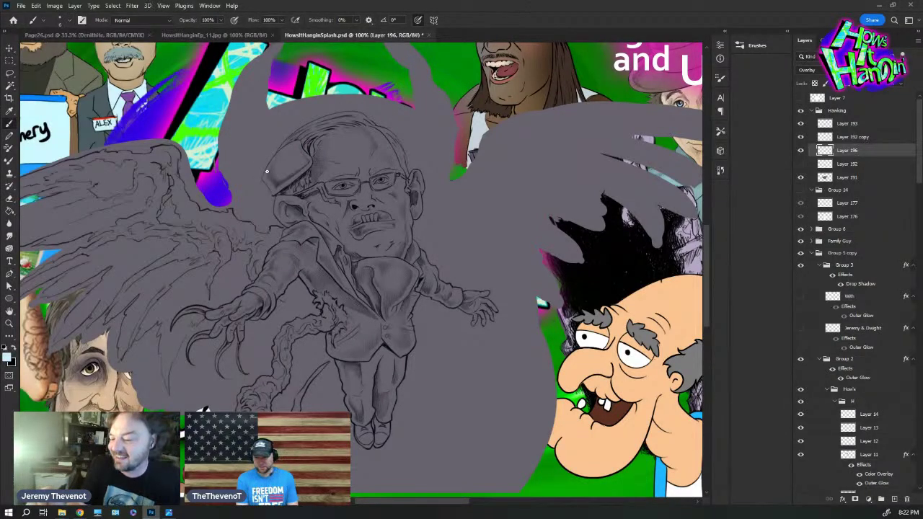
left_click_drag(267, 166, 300, 142)
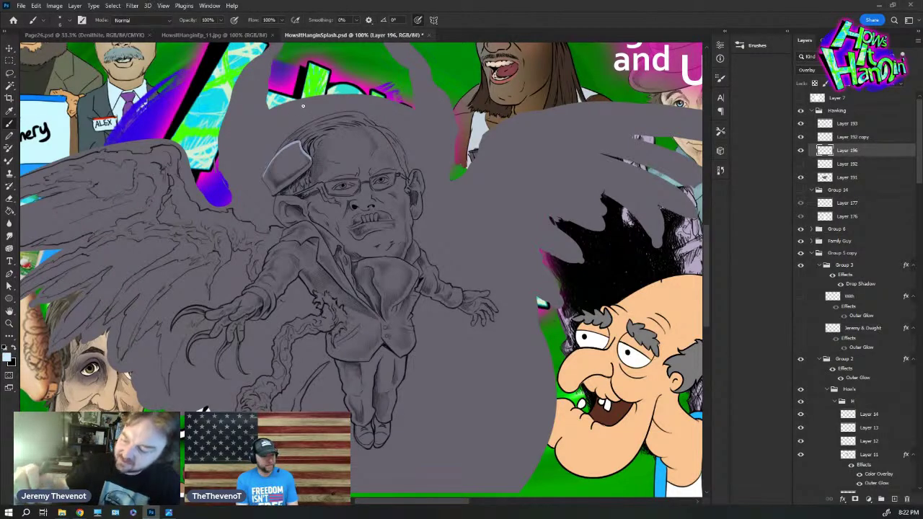
Extend the light blue highlight around the pad's lower edge and clean up its outline with Brush and Eraser
key("e")
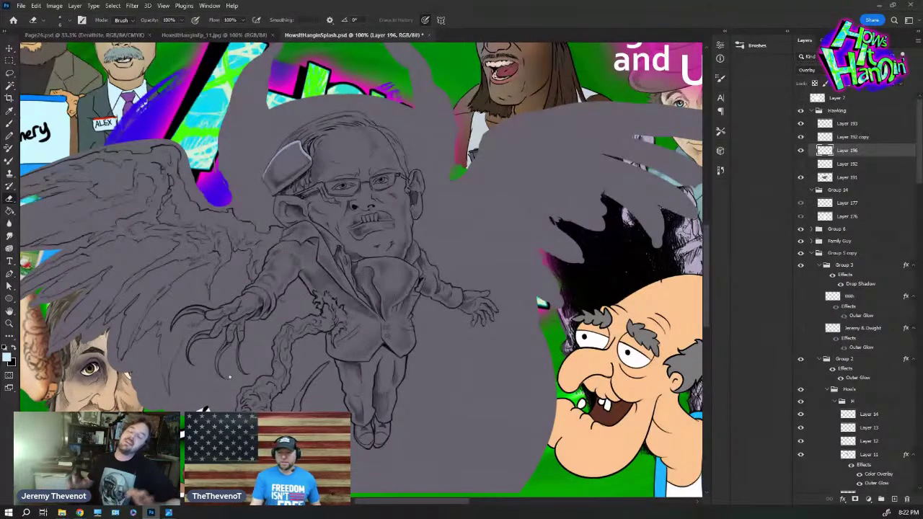
key("b")
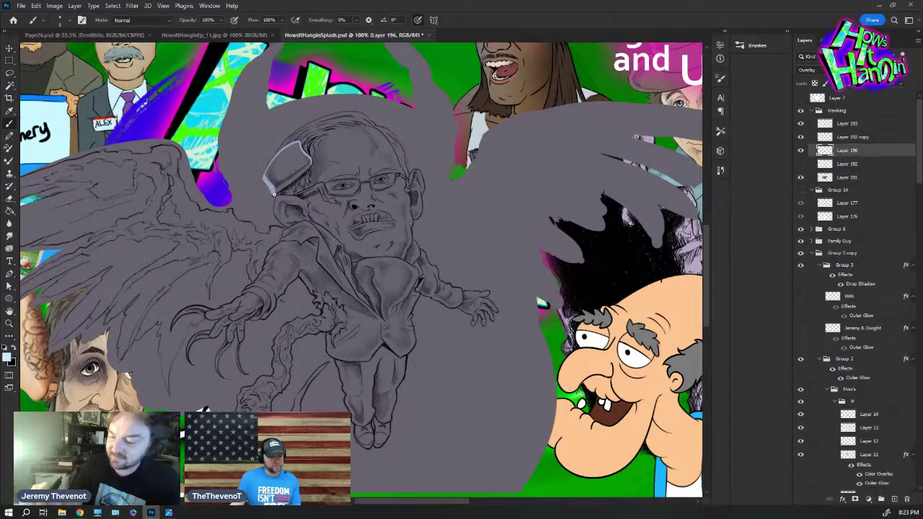
key("e")
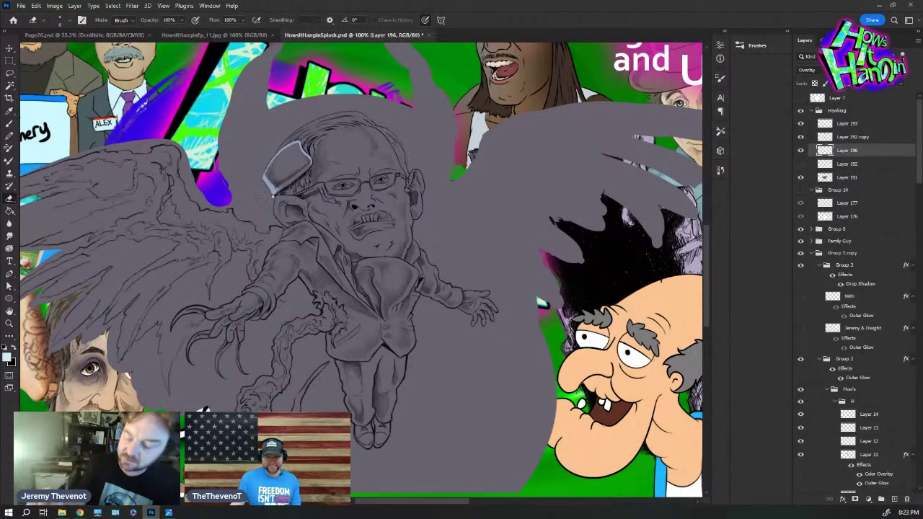
key("b")
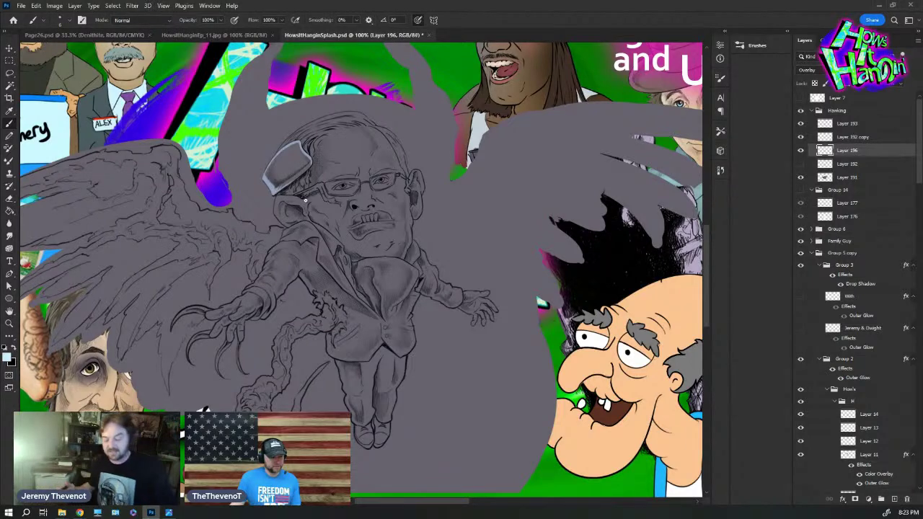
key("e")
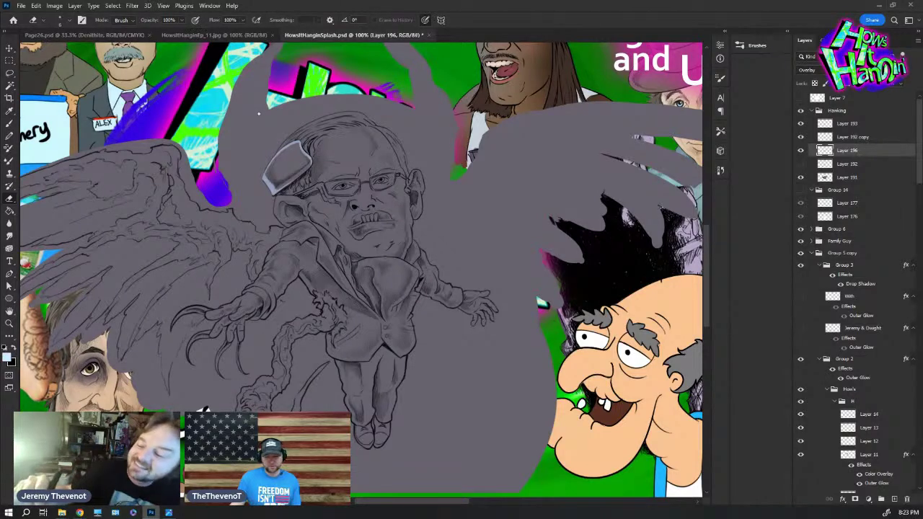
key("b")
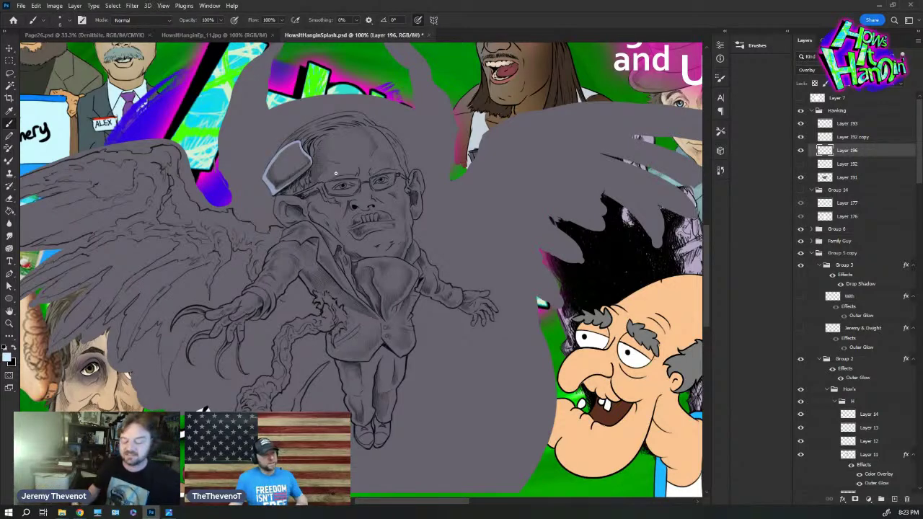
Paint light blue highlights on the figure's head: the ear below the pad, the nostrils, and the hair above the opposite ear
key("e")
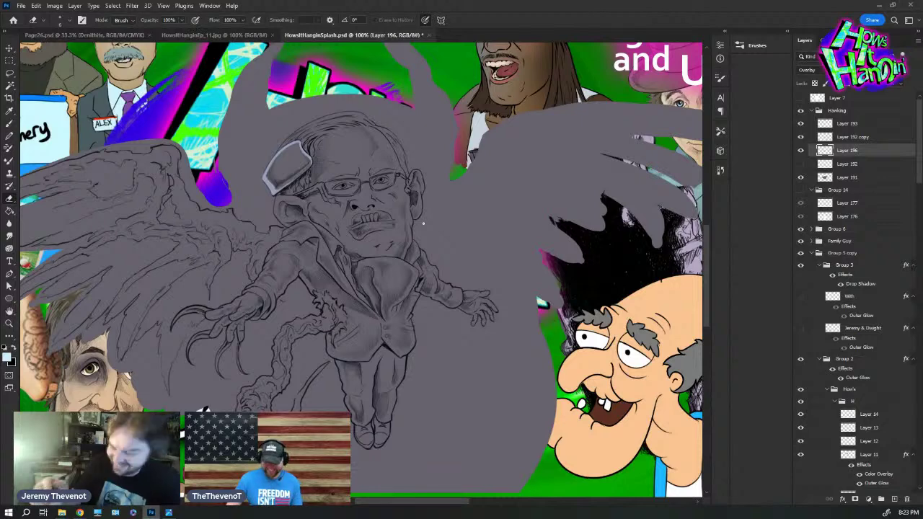
key("b")
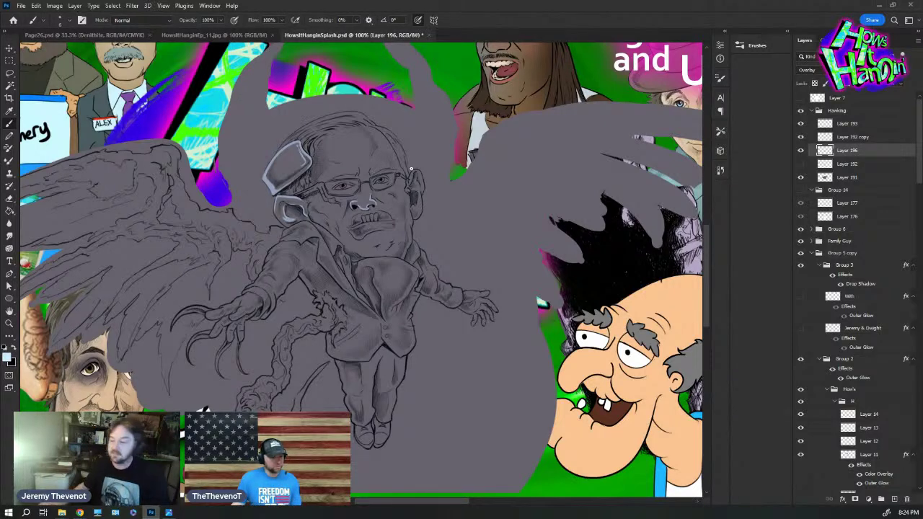
scroll(381, 152, "up", 5)
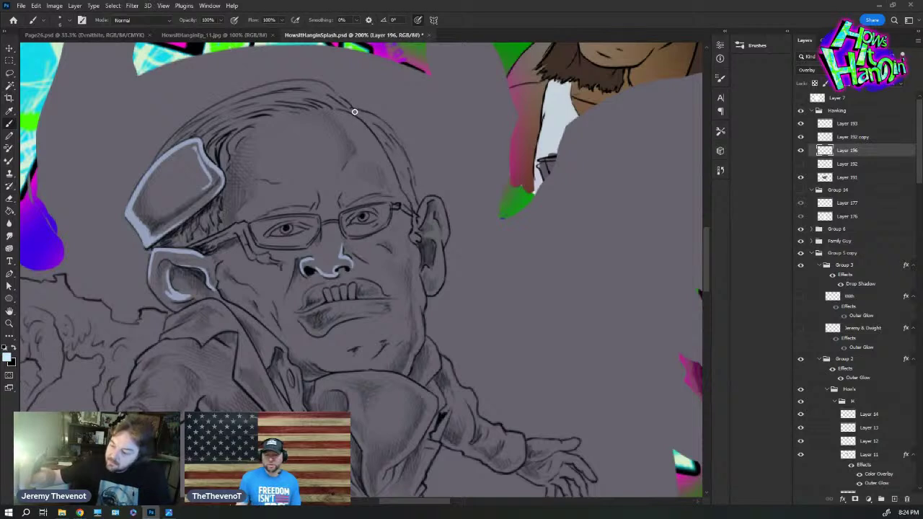
mouse_move(374, 119)
left_mouse_down()
mouse_move(401, 148)
mouse_move(386, 141)
mouse_move(409, 169)
mouse_move(395, 144)
mouse_move(415, 210)
mouse_move(402, 187)
left_mouse_up()
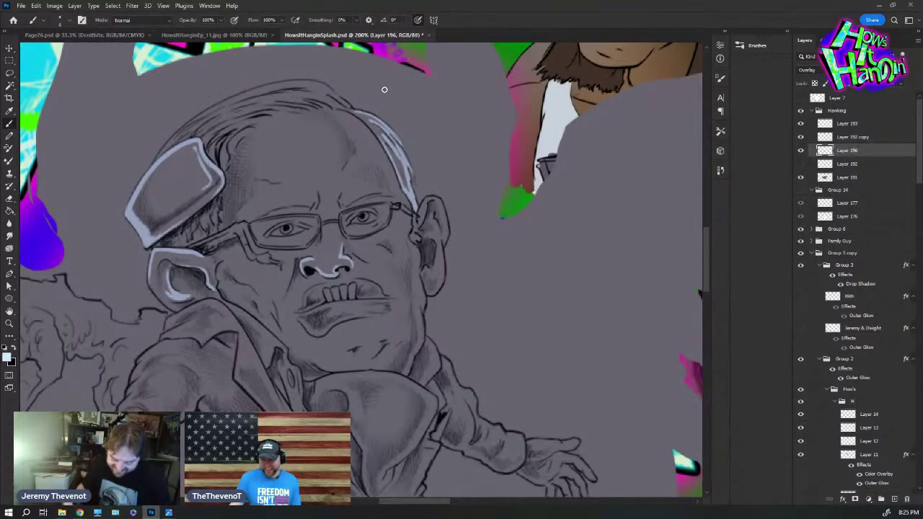
Add a light blue highlight above the nostril and brush highlighted strands into the sideburn hair beneath the square pad
left_click_drag(319, 260, 326, 252)
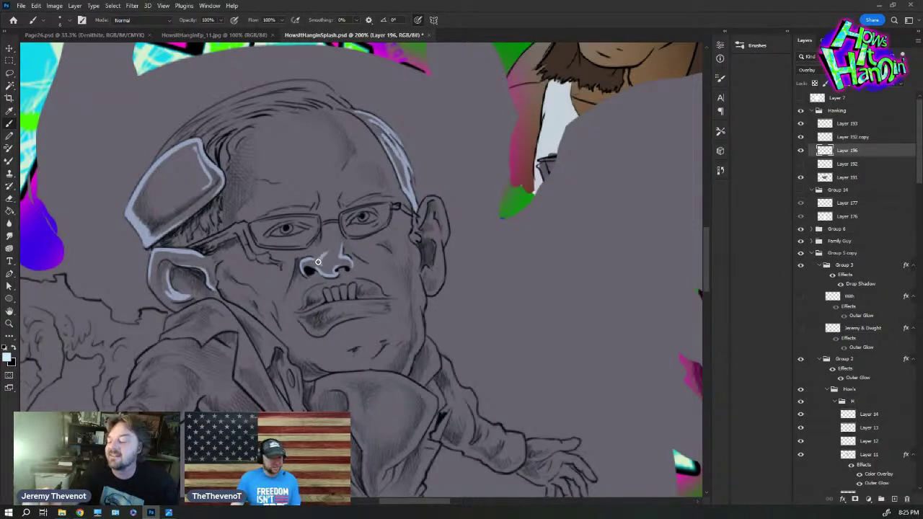
key("e")
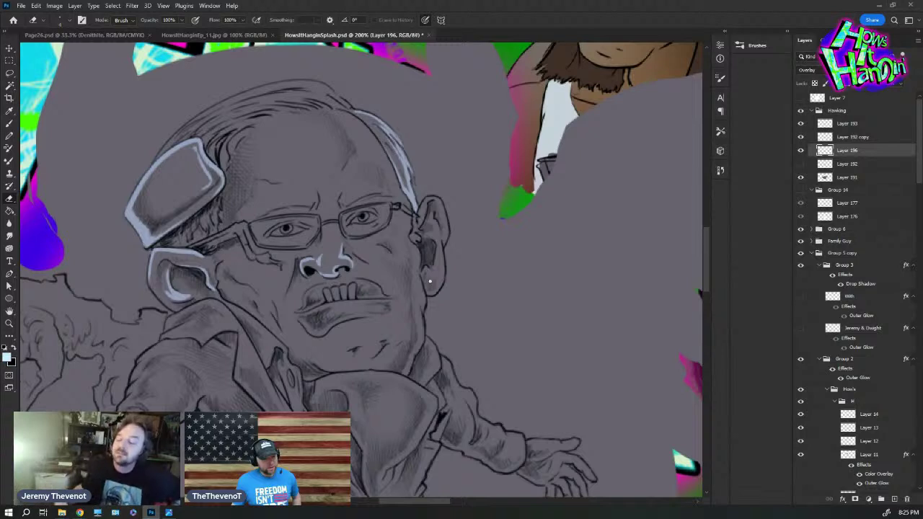
key("b")
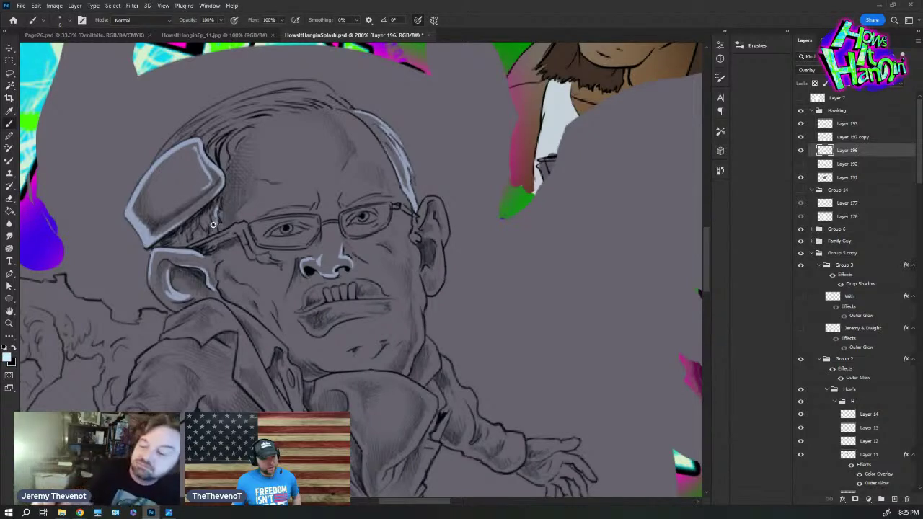
mouse_move(207, 218)
left_mouse_down()
mouse_move(217, 229)
mouse_move(194, 234)
left_mouse_up()
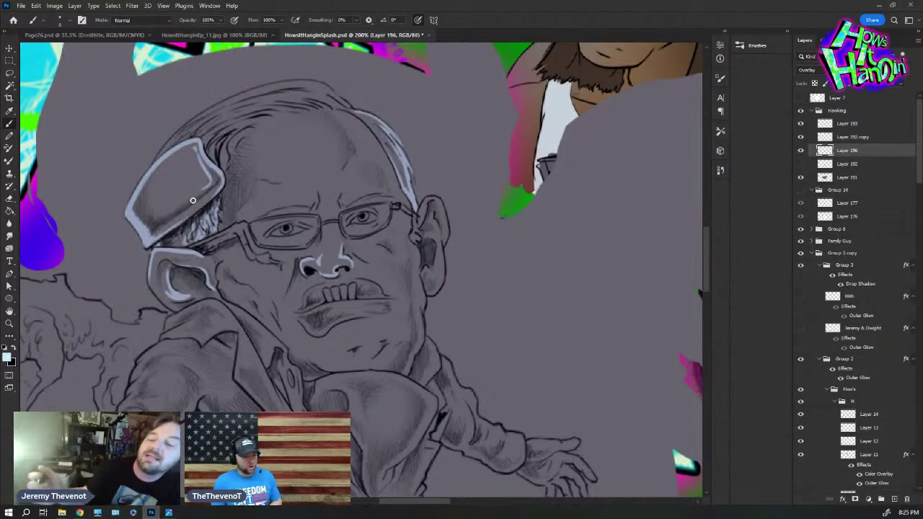
Brush light blue highlights along the glasses' side arm and down the crease below its hinge
left_click_drag(200, 242, 239, 227)
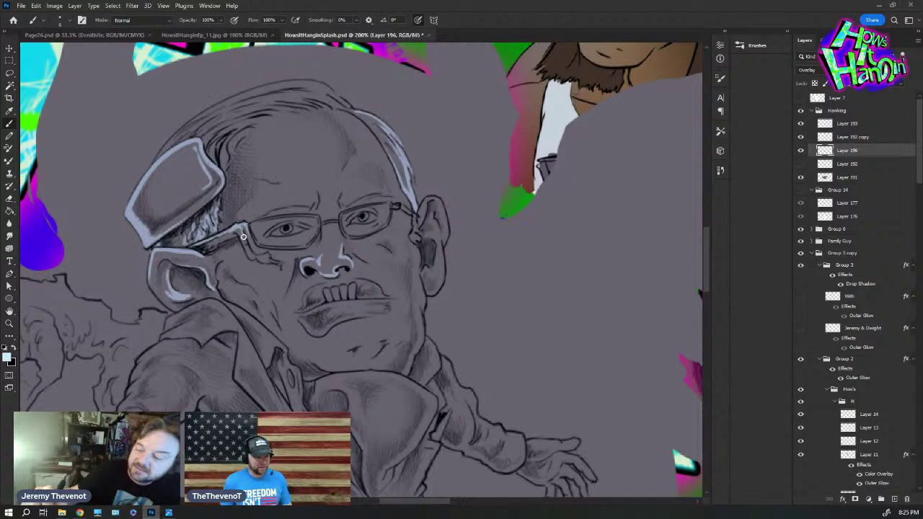
mouse_move(245, 238)
left_mouse_down()
mouse_move(256, 257)
mouse_move(268, 258)
left_mouse_up()
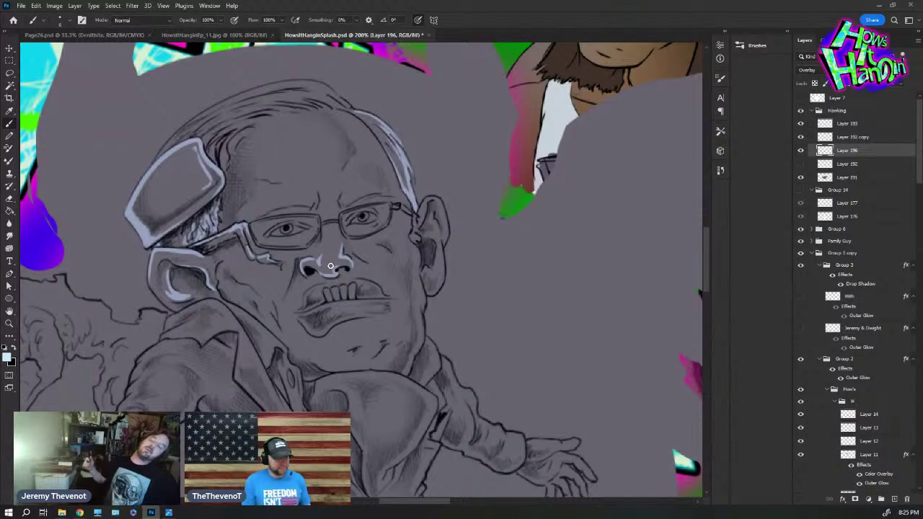
left_click_drag(207, 248, 240, 230)
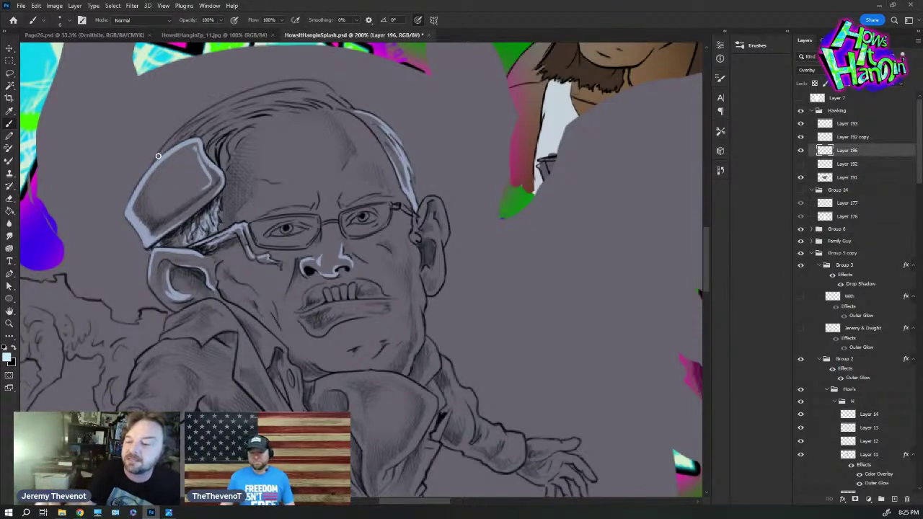
Paint light blue highlight strands through the hair across the top of the head, from the pad to the opposite side
mouse_move(158, 156)
left_mouse_down()
mouse_move(227, 101)
mouse_move(289, 87)
mouse_move(198, 126)
mouse_move(260, 99)
mouse_move(217, 117)
mouse_move(267, 102)
mouse_move(205, 130)
mouse_move(278, 105)
mouse_move(214, 153)
left_mouse_up()
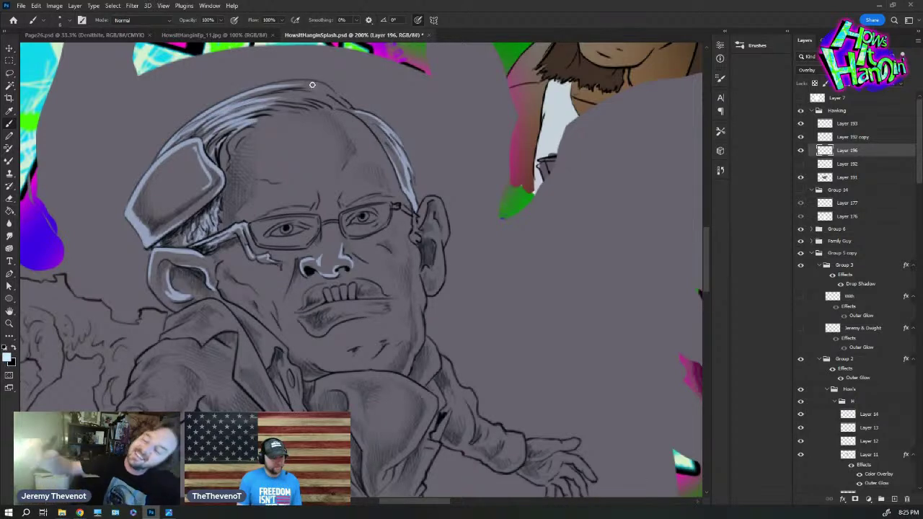
mouse_move(312, 85)
left_mouse_down()
mouse_move(264, 97)
mouse_move(340, 105)
mouse_move(286, 84)
mouse_move(336, 94)
mouse_move(308, 87)
mouse_move(334, 94)
left_mouse_up()
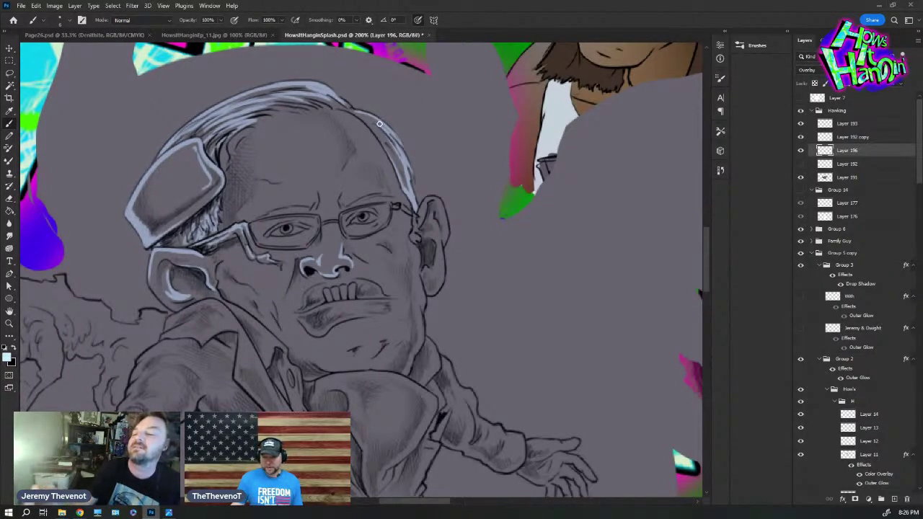
mouse_move(338, 96)
left_mouse_down()
mouse_move(314, 98)
mouse_move(371, 124)
mouse_move(386, 158)
mouse_move(354, 110)
mouse_move(353, 119)
mouse_move(338, 108)
mouse_move(371, 129)
left_mouse_up()
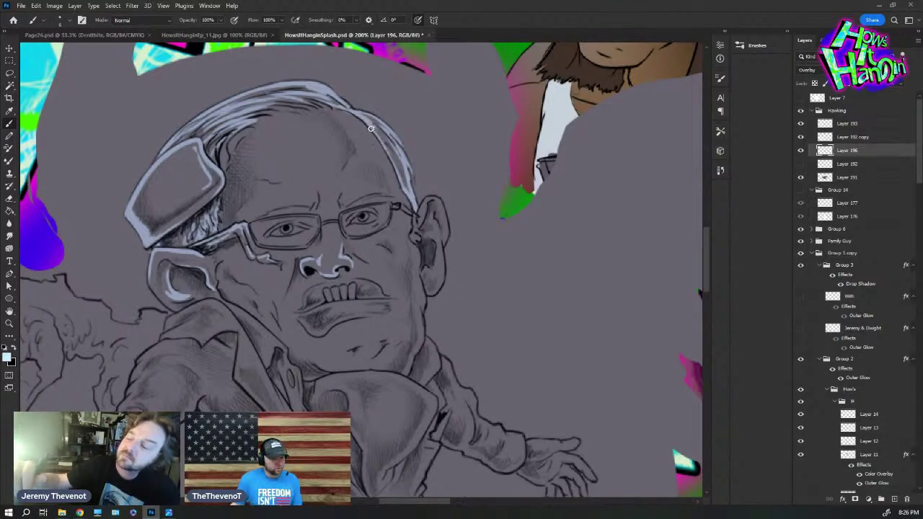
key("e")
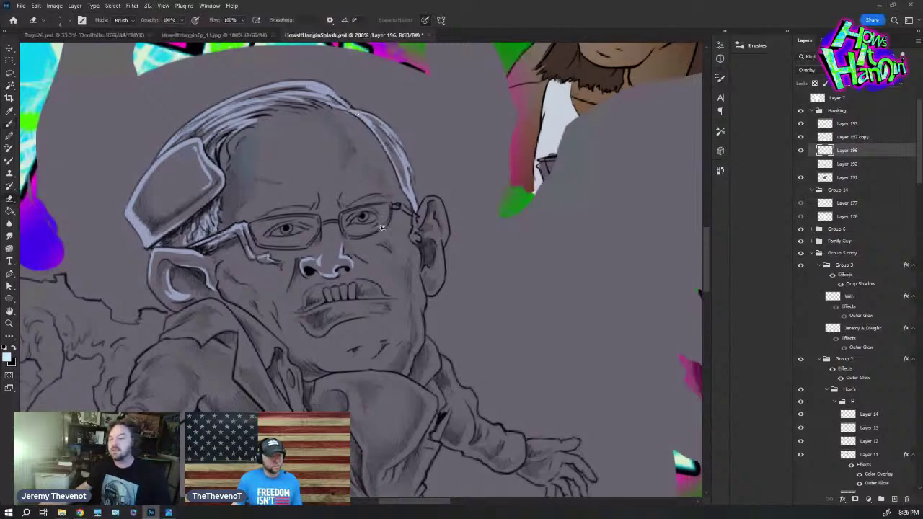
key("z")
mouse_move(358, 217)
left_mouse_down()
mouse_move(317, 216)
mouse_move(360, 210)
left_mouse_up()
key("b")
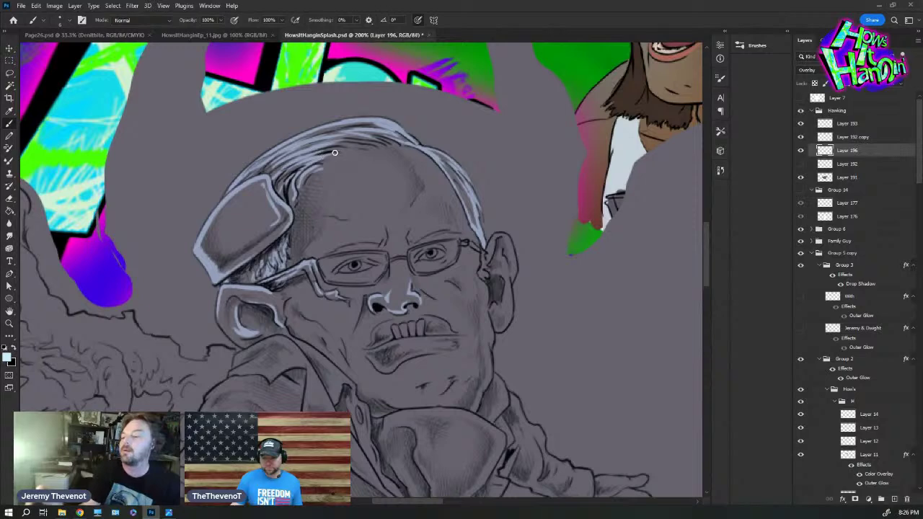
left_click_drag(327, 147, 378, 141)
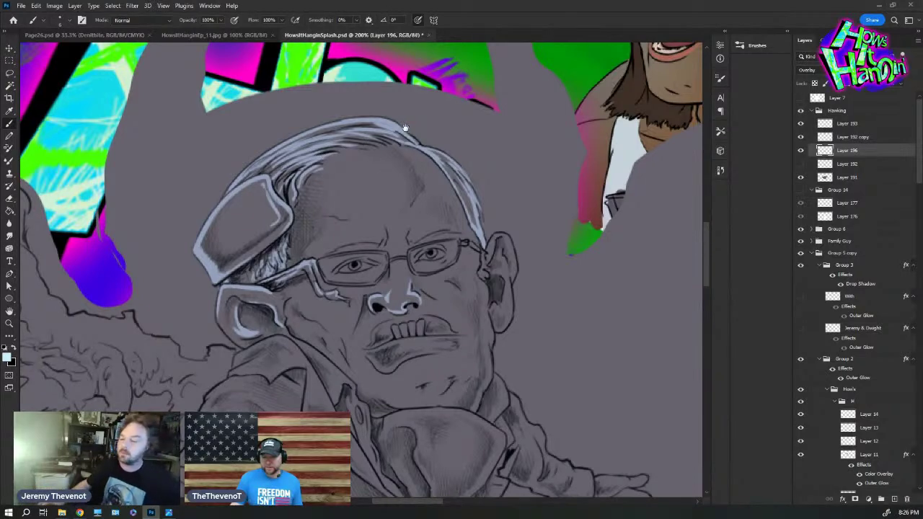
Paint light blue highlights on the ear opposite the pad and along both eyebrows
key("z")
left_click(407, 271, "alt")
left_click(408, 270, "alt")
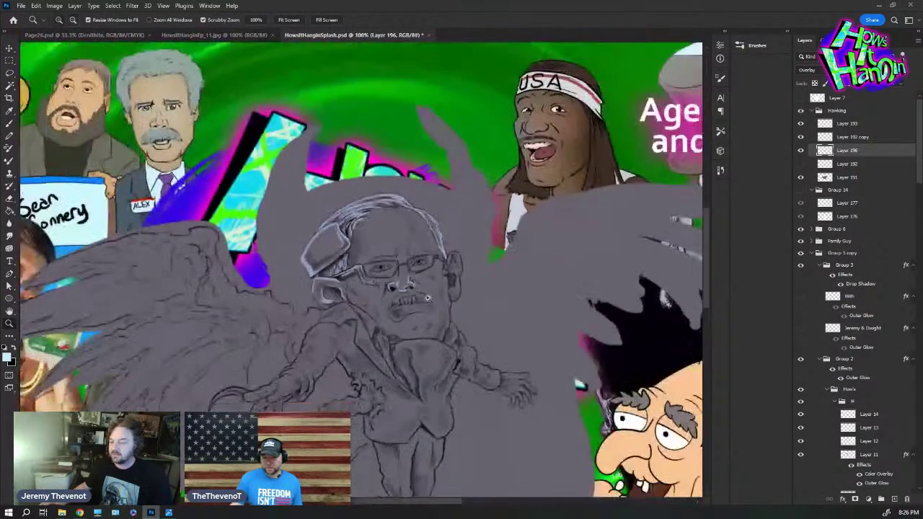
mouse_move(449, 373)
left_mouse_down()
mouse_move(454, 382)
mouse_move(462, 344)
mouse_move(476, 359)
mouse_move(470, 346)
left_mouse_up()
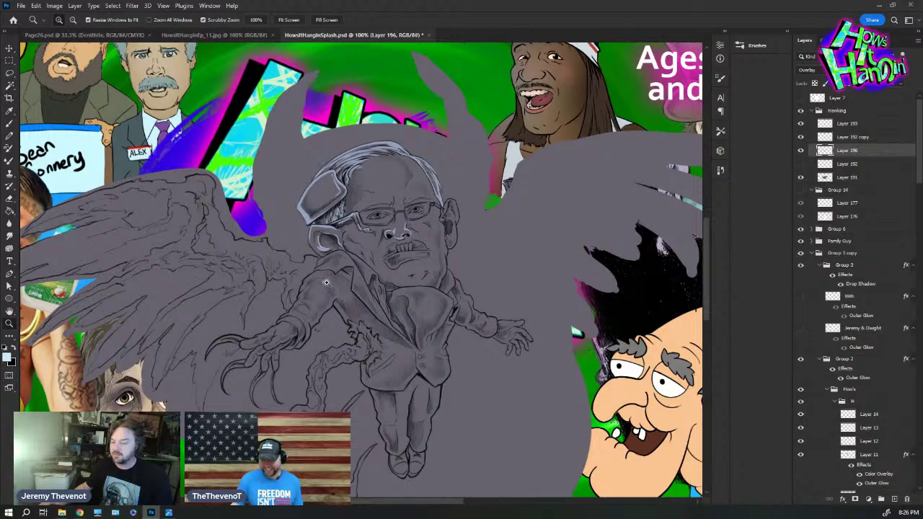
left_click(442, 236)
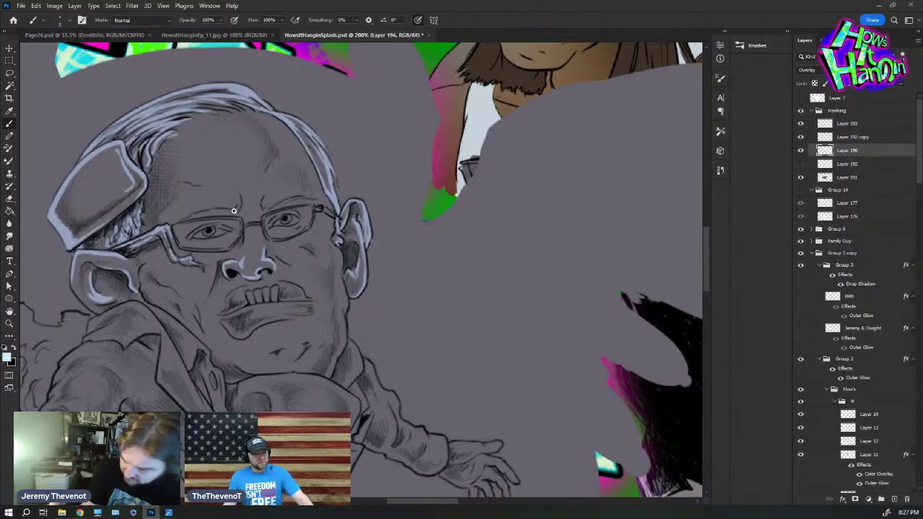
left_click_drag(232, 211, 199, 214)
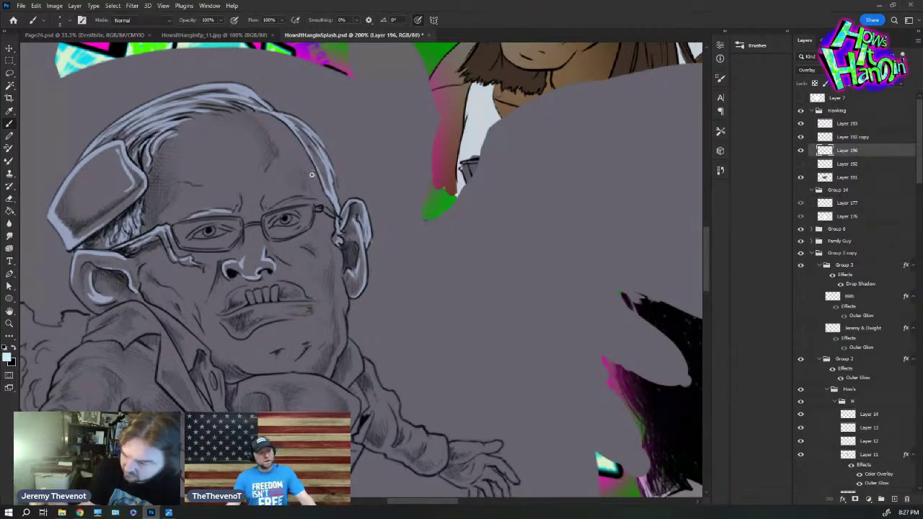
left_click_drag(268, 204, 301, 199)
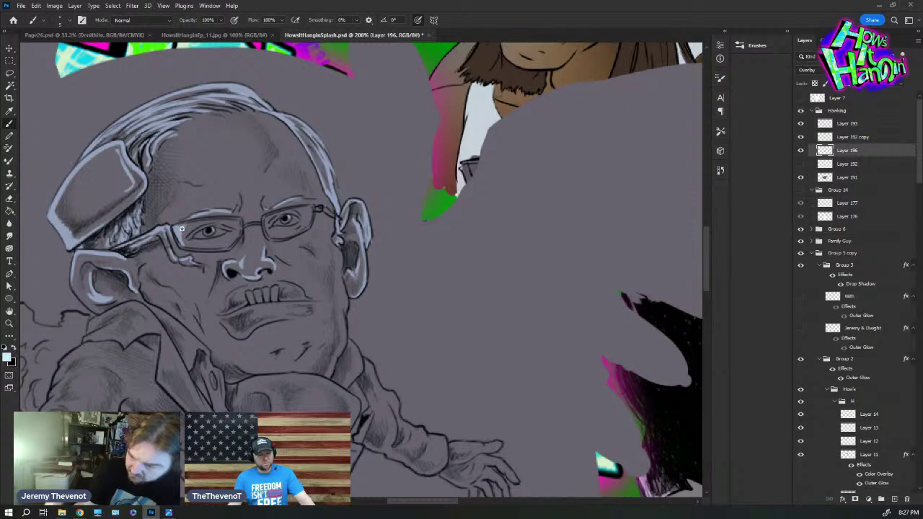
Brush light blue highlights inside both glasses lenses, around the figure's eyes
mouse_move(181, 229)
left_mouse_down()
mouse_move(179, 242)
mouse_move(183, 227)
left_mouse_up()
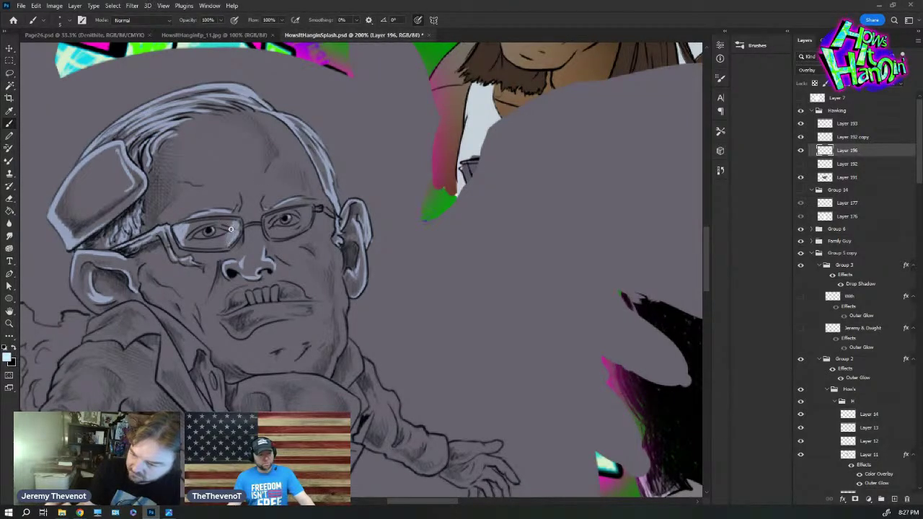
mouse_move(183, 245)
left_mouse_down()
mouse_move(192, 224)
mouse_move(175, 243)
left_mouse_up()
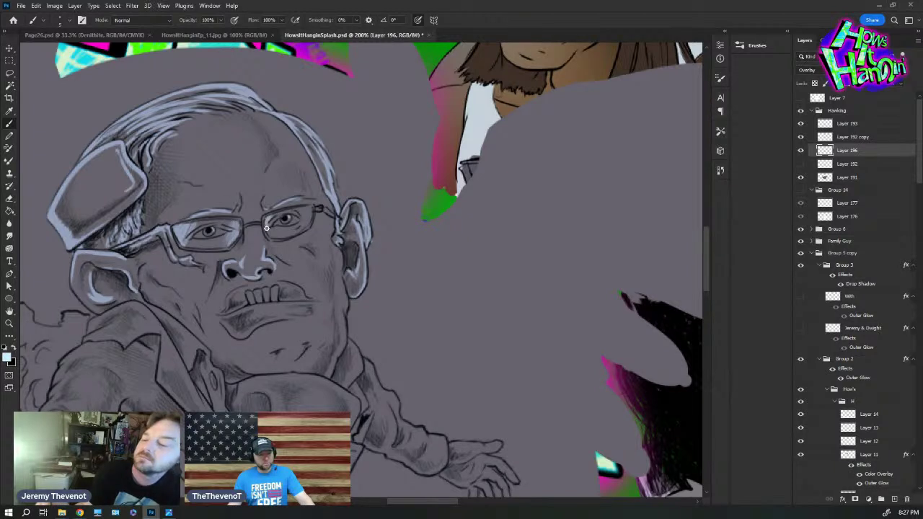
mouse_move(267, 228)
left_mouse_down()
mouse_move(274, 215)
mouse_move(310, 211)
mouse_move(285, 229)
left_mouse_up()
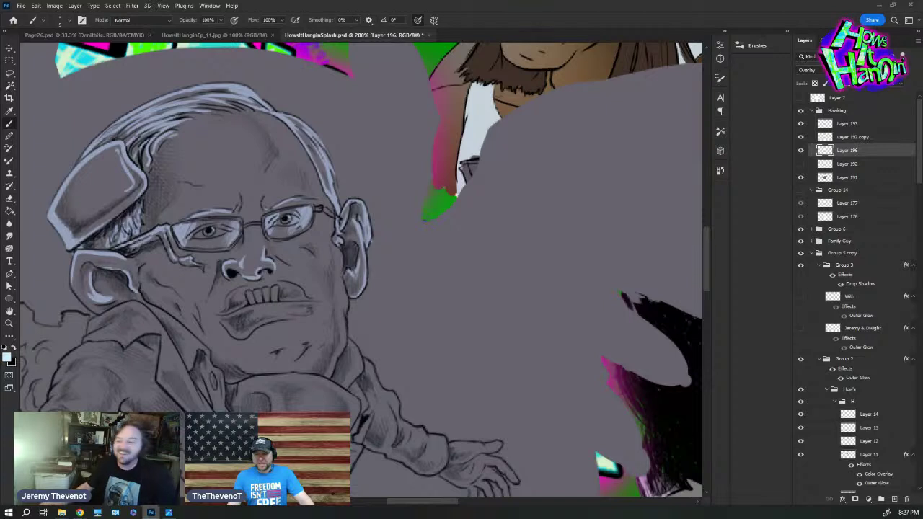
Paint light blue highlights on the teeth, both lips and the cheek crease beside the nose
left_click_drag(317, 351, 325, 290)
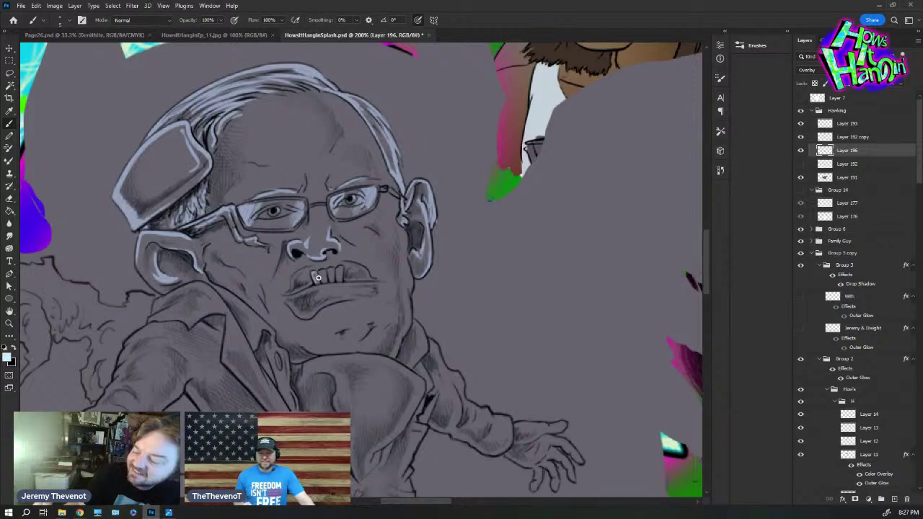
left_click_drag(319, 275, 328, 282)
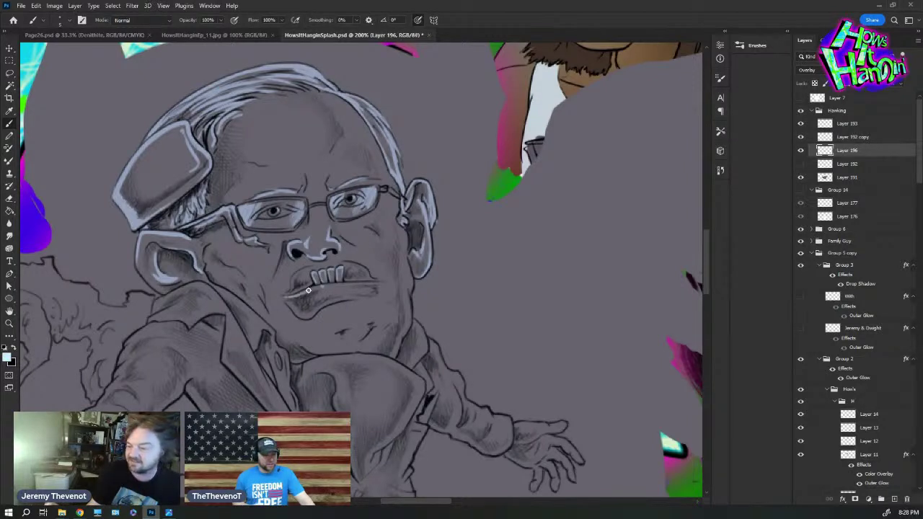
mouse_move(308, 290)
left_mouse_down()
mouse_move(341, 284)
mouse_move(315, 289)
left_mouse_up()
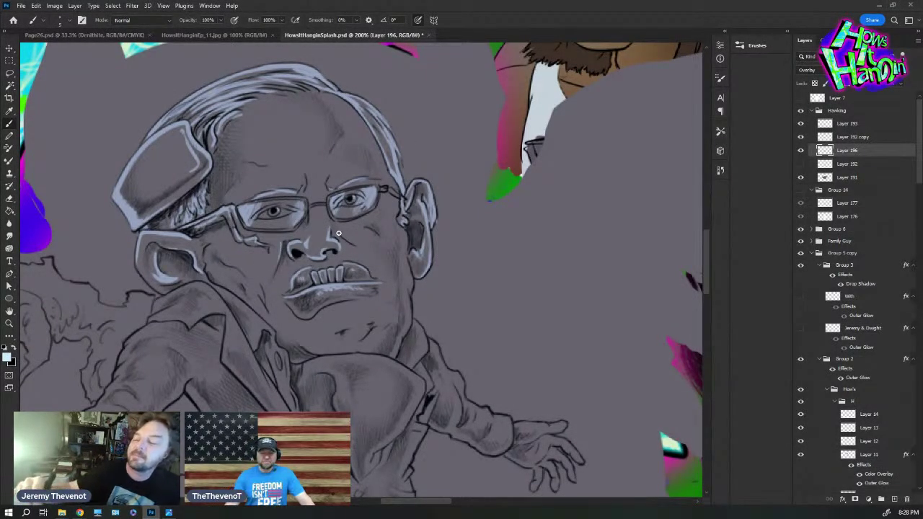
Add a new layer directly above Layer 192 in the Hawking group
key("z")
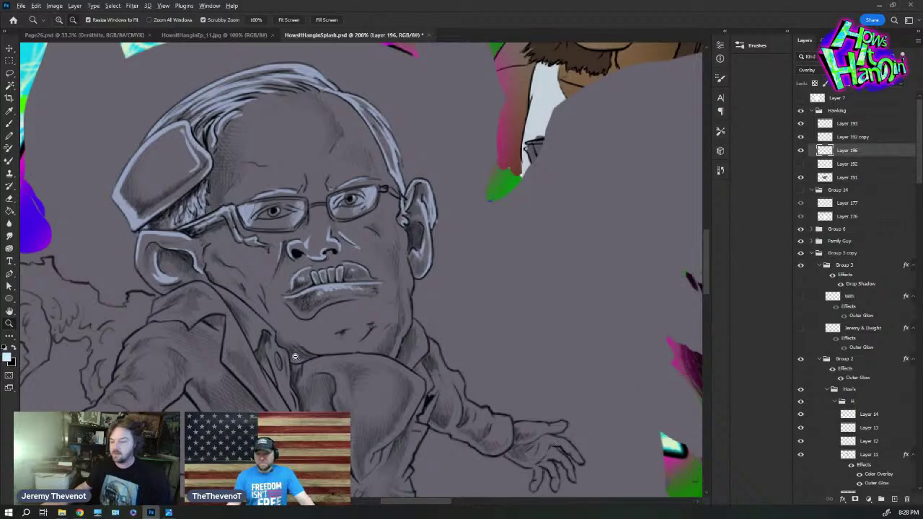
scroll(295, 356, "down", 3)
scroll(688, 193, "up", 2)
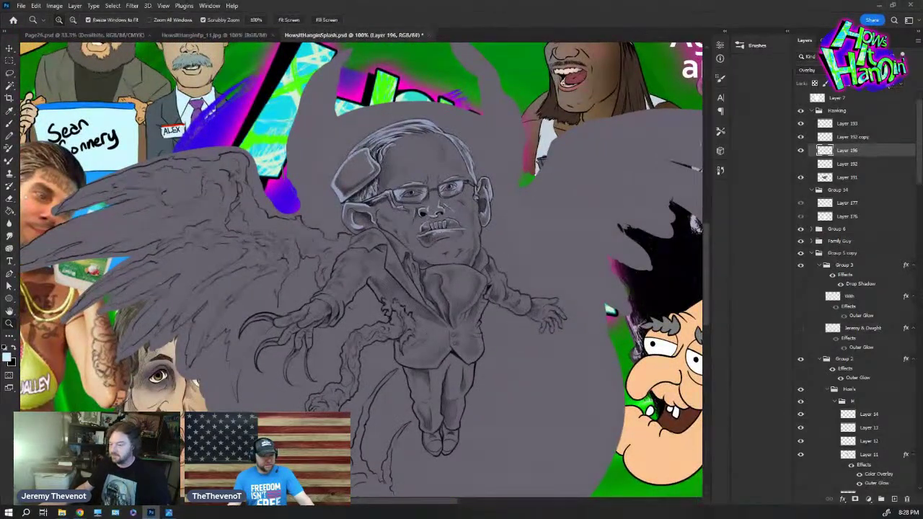
scroll(570, 251, "right", 3)
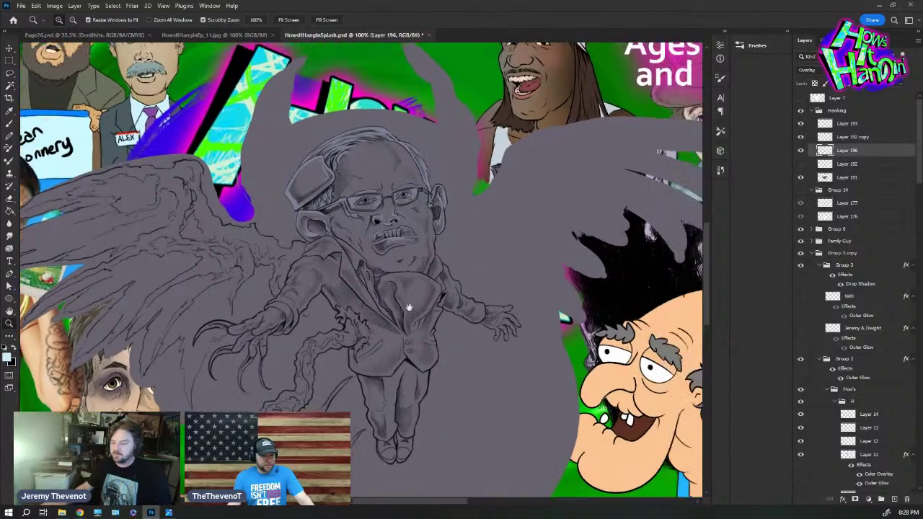
left_click_drag(376, 285, 481, 259)
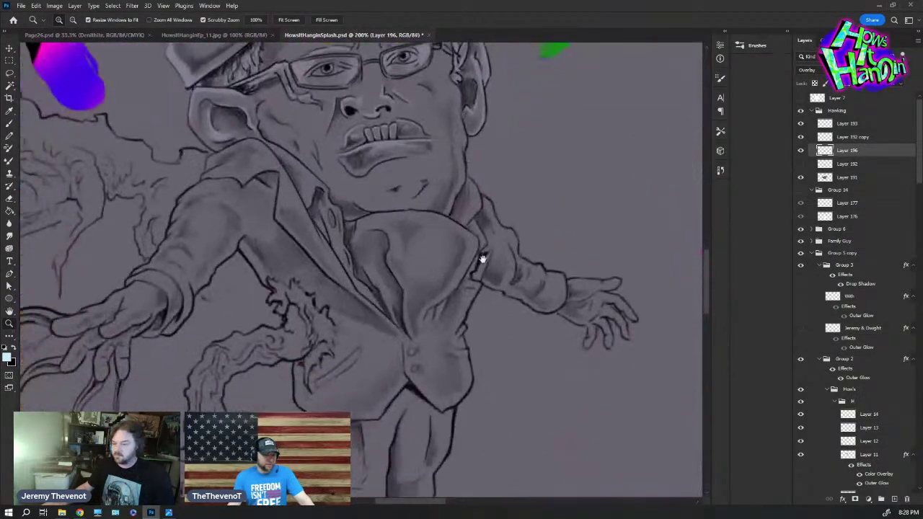
left_click(441, 312, "alt")
left_click(453, 299, "alt")
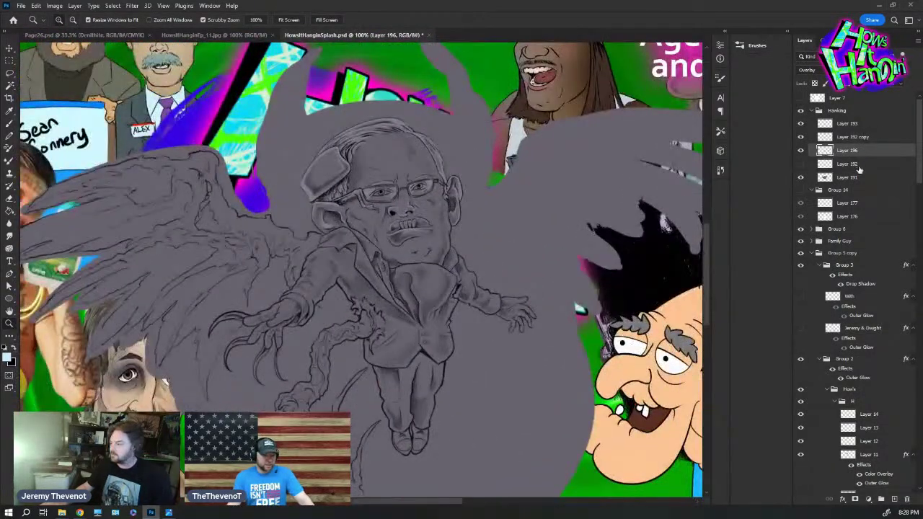
left_click(856, 165)
left_click(894, 499)
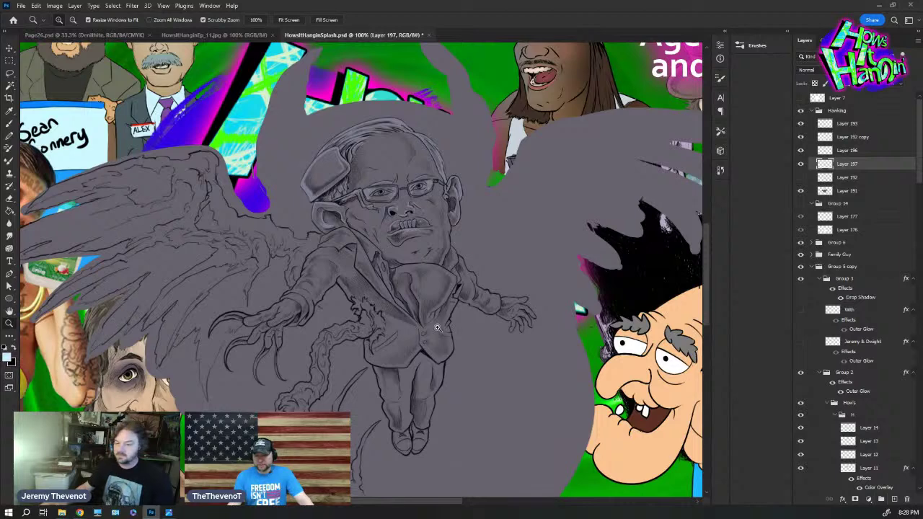
Set the foreground colour to a tan skin tone with a hue of 30°
left_click_drag(435, 334, 400, 328)
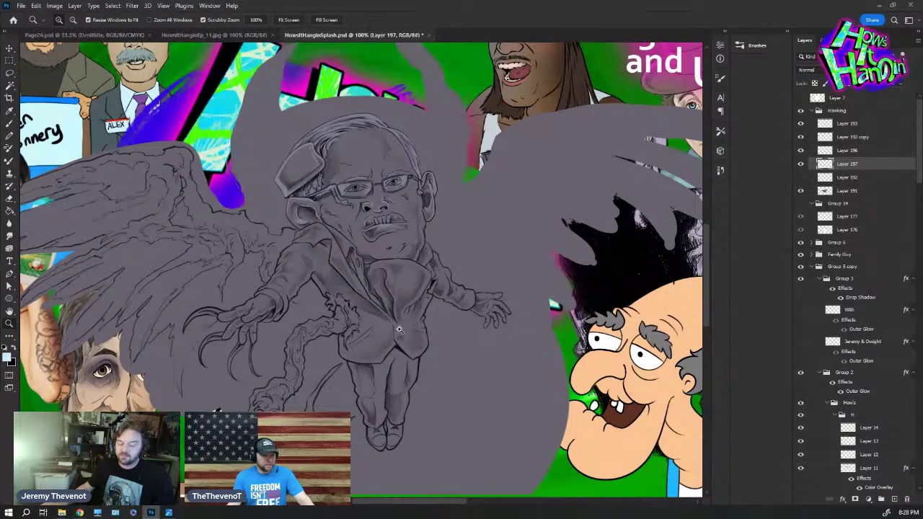
left_click(8, 357)
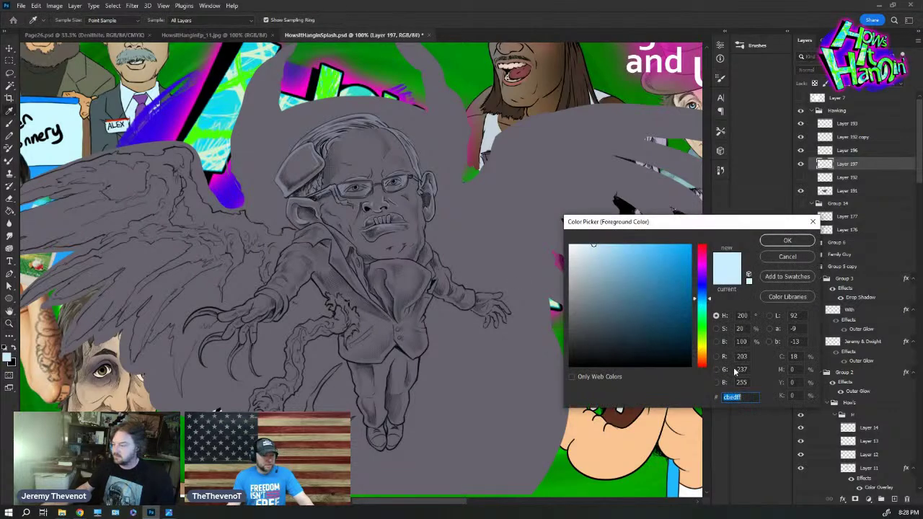
left_click(703, 352)
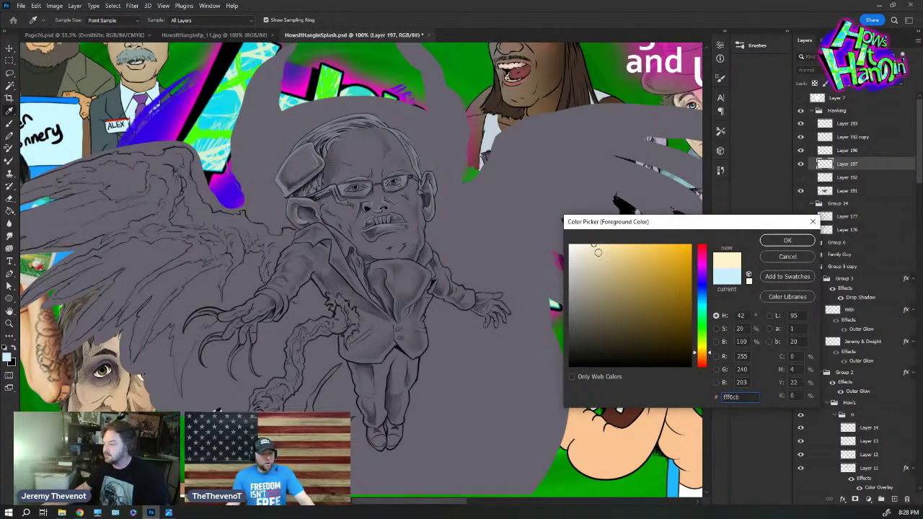
key("Down")
key("Down")
key("Down")
key("Down")
key("Down")
key("Down")
key("Down")
key("Down")
key("Down")
key("Down")
key("Down")
key("Down")
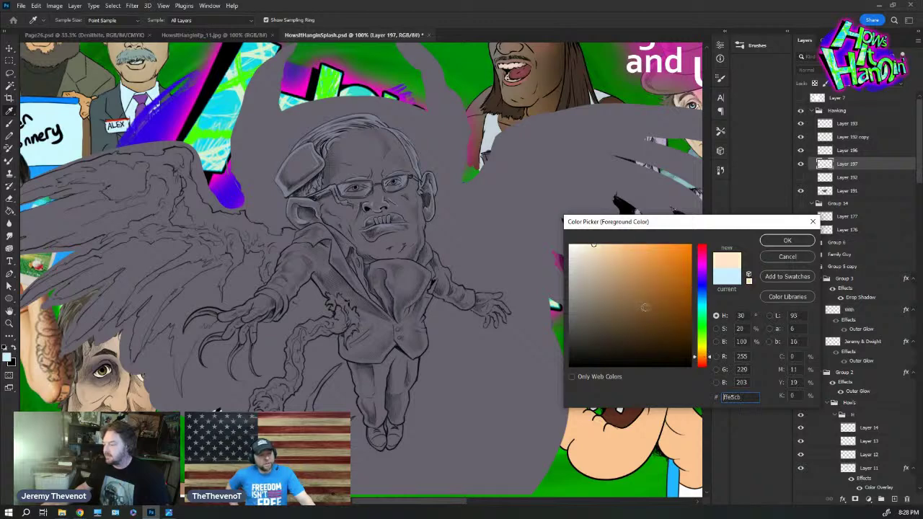
left_click(609, 280)
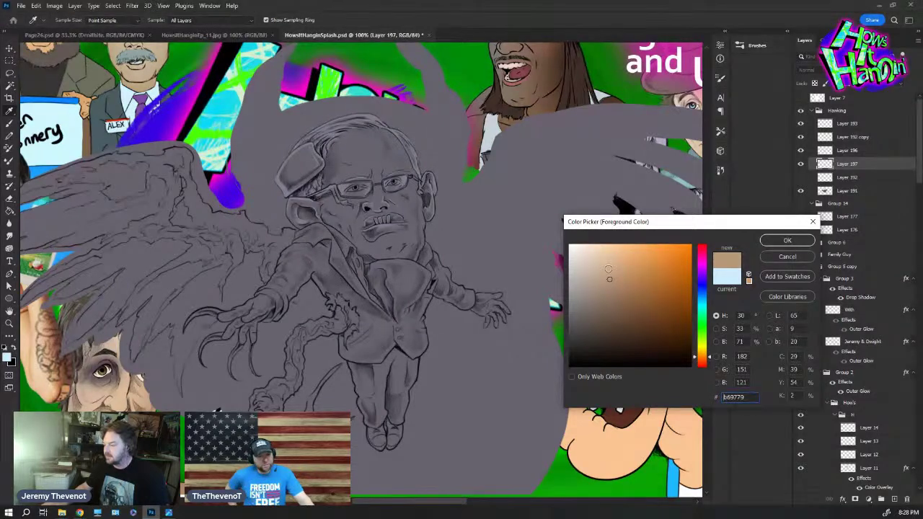
left_click_drag(609, 280, 607, 266)
left_click(787, 241)
Paint the ear beside the pad and the adjoining cheek and jaw edge with the tan skin colour on Layer 197
key("z")
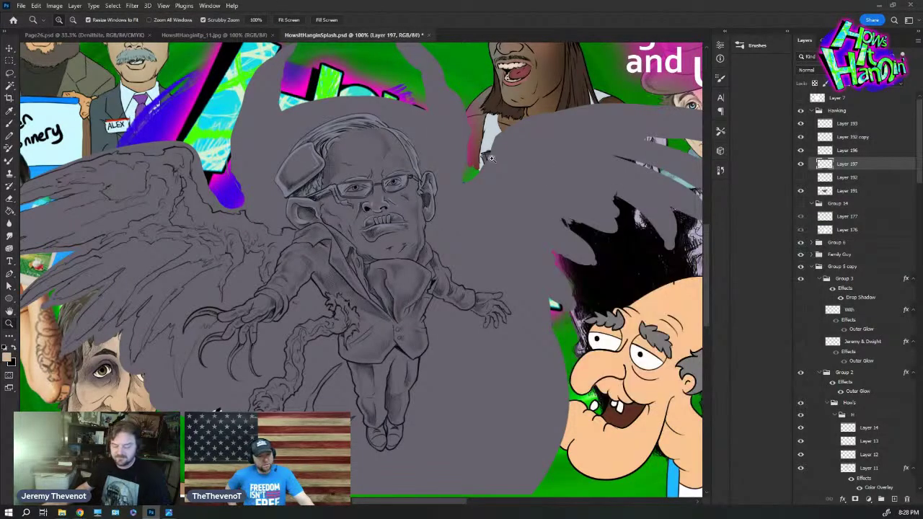
left_click(388, 176)
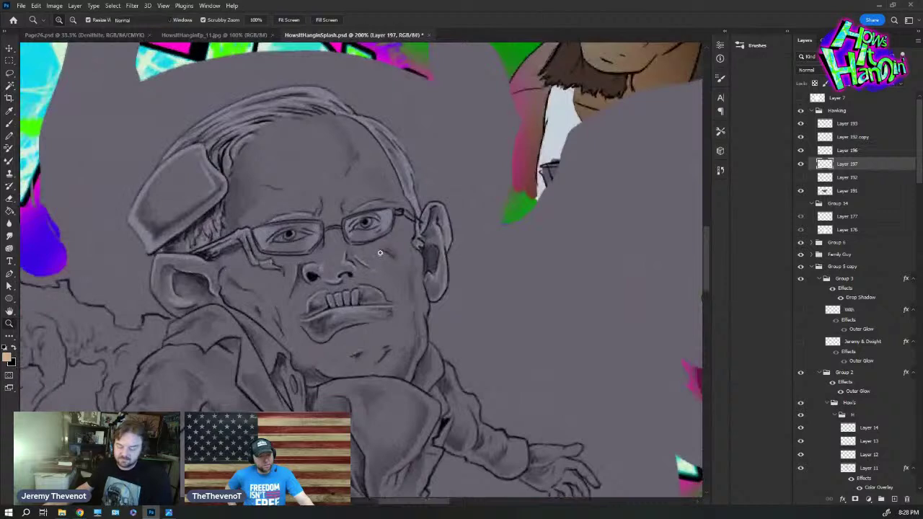
key("b")
left_click_drag(230, 261, 238, 301)
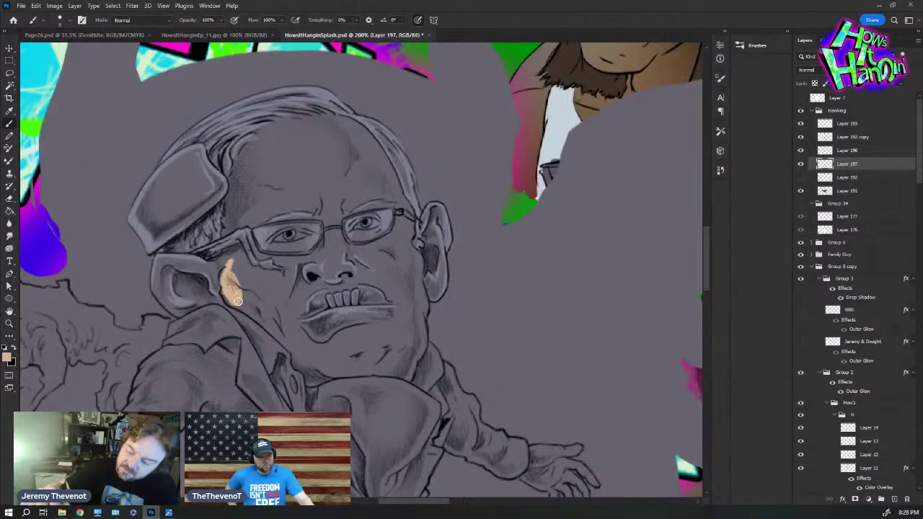
mouse_move(167, 260)
left_mouse_down()
mouse_move(215, 275)
mouse_move(196, 259)
mouse_move(163, 256)
mouse_move(153, 291)
mouse_move(170, 310)
mouse_move(181, 270)
left_mouse_up()
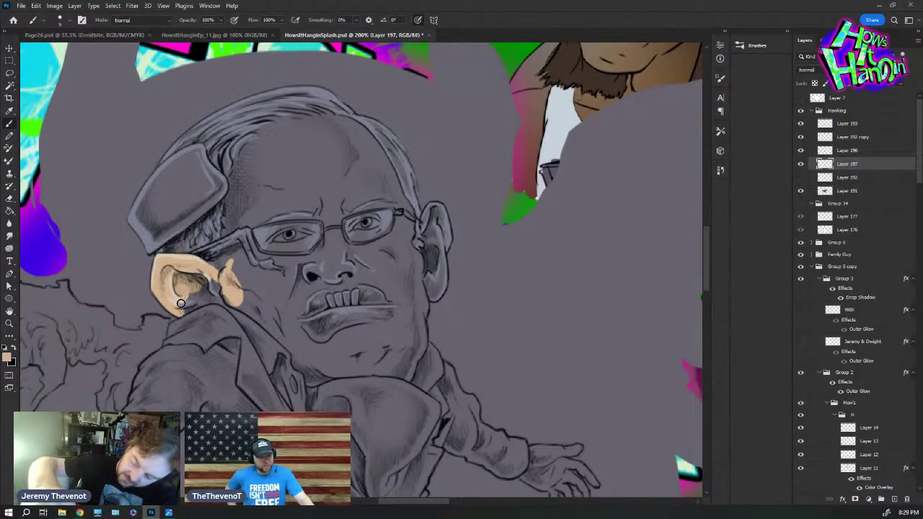
mouse_move(181, 303)
left_mouse_down()
mouse_move(216, 297)
mouse_move(209, 271)
mouse_move(278, 332)
mouse_move(267, 324)
mouse_move(281, 307)
mouse_move(261, 296)
mouse_move(234, 254)
mouse_move(215, 263)
mouse_move(221, 272)
left_mouse_up()
left_click_drag(232, 227, 247, 294)
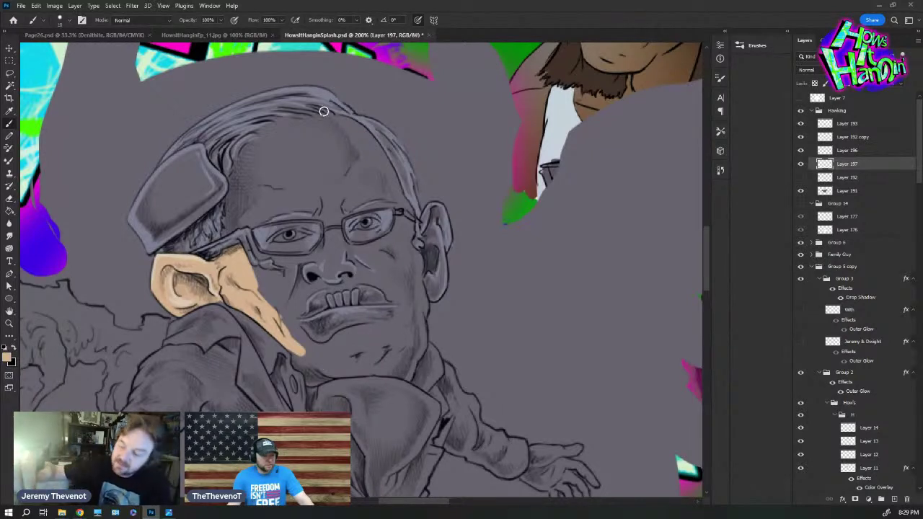
Fill the forehead, nose, brows and central face, including behind the glasses, with the tan skin colour
mouse_move(317, 119)
left_mouse_down()
mouse_move(355, 130)
mouse_move(332, 115)
mouse_move(382, 157)
mouse_move(358, 124)
mouse_move(400, 195)
mouse_move(353, 135)
mouse_move(359, 145)
mouse_move(379, 110)
mouse_move(367, 170)
mouse_move(385, 188)
mouse_move(326, 132)
mouse_move(262, 141)
mouse_move(321, 129)
mouse_move(274, 132)
mouse_move(240, 170)
mouse_move(245, 182)
mouse_move(225, 219)
mouse_move(374, 176)
mouse_move(313, 158)
mouse_move(266, 158)
mouse_move(351, 155)
mouse_move(399, 184)
mouse_move(233, 225)
mouse_move(314, 196)
mouse_move(360, 195)
mouse_move(379, 109)
mouse_move(296, 146)
mouse_move(319, 186)
mouse_move(331, 239)
mouse_move(323, 282)
mouse_move(328, 239)
mouse_move(315, 261)
left_mouse_up()
key("bracketright")
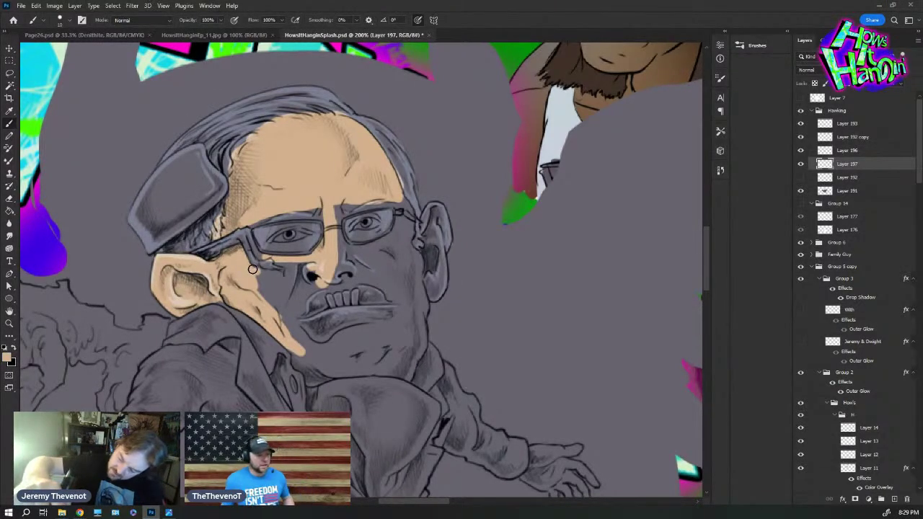
mouse_move(252, 268)
left_mouse_down()
mouse_move(318, 269)
mouse_move(260, 289)
mouse_move(310, 300)
mouse_move(330, 342)
mouse_move(310, 362)
mouse_move(296, 351)
mouse_move(311, 385)
mouse_move(364, 366)
mouse_move(404, 371)
mouse_move(339, 351)
mouse_move(317, 299)
left_mouse_up()
mouse_move(393, 189)
left_mouse_down()
mouse_move(411, 217)
mouse_move(397, 198)
mouse_move(398, 239)
mouse_move(386, 258)
mouse_move(383, 184)
mouse_move(376, 201)
mouse_move(332, 227)
mouse_move(353, 248)
mouse_move(373, 237)
mouse_move(394, 245)
mouse_move(401, 277)
mouse_move(305, 239)
mouse_move(265, 267)
mouse_move(238, 258)
mouse_move(286, 213)
left_mouse_up()
Paint the ear opposite the pad and the remaining jawline down to the collar in the tan skin colour
key("bracketright")
mouse_move(423, 196)
left_mouse_down()
mouse_move(441, 223)
mouse_move(433, 212)
mouse_move(419, 265)
mouse_move(413, 260)
mouse_move(416, 320)
mouse_move(430, 185)
mouse_move(443, 233)
mouse_move(443, 244)
mouse_move(435, 221)
mouse_move(434, 246)
mouse_move(443, 235)
mouse_move(435, 288)
mouse_move(441, 248)
mouse_move(444, 268)
mouse_move(436, 295)
left_mouse_up()
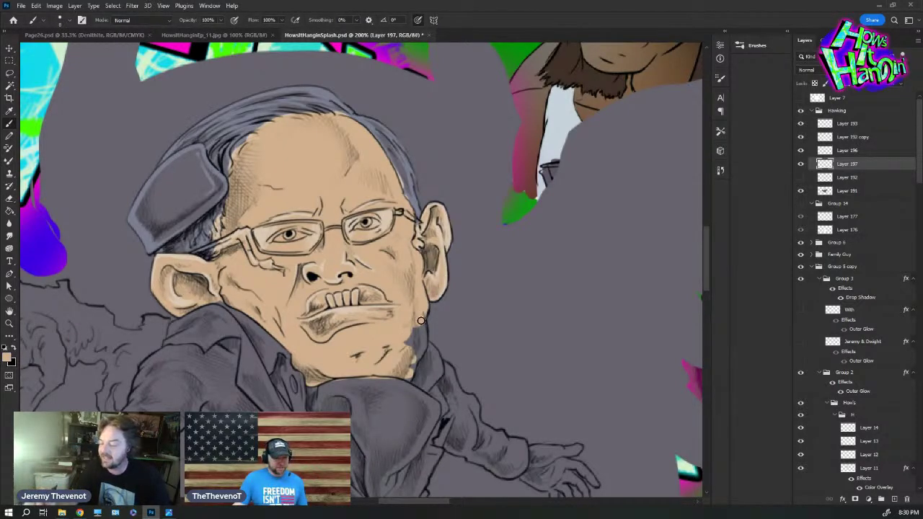
mouse_move(421, 320)
left_mouse_down()
mouse_move(410, 373)
mouse_move(414, 333)
mouse_move(411, 344)
left_mouse_up()
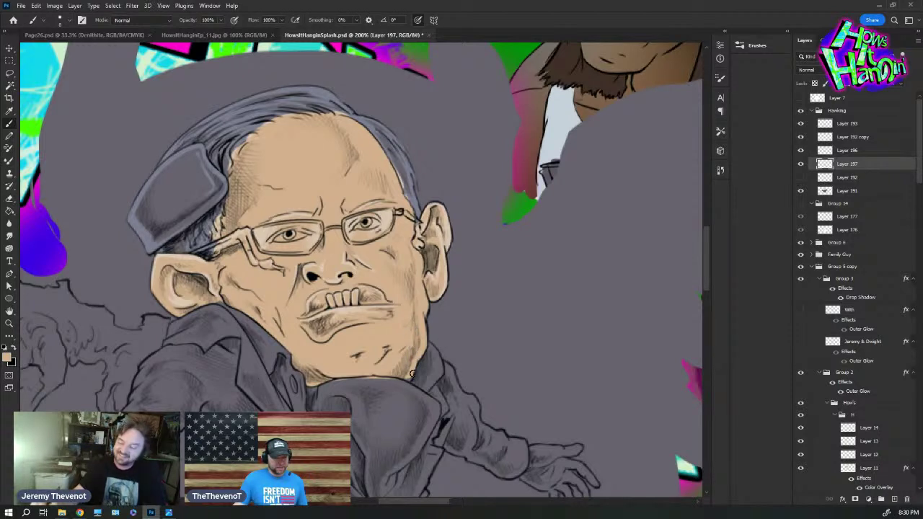
key("e")
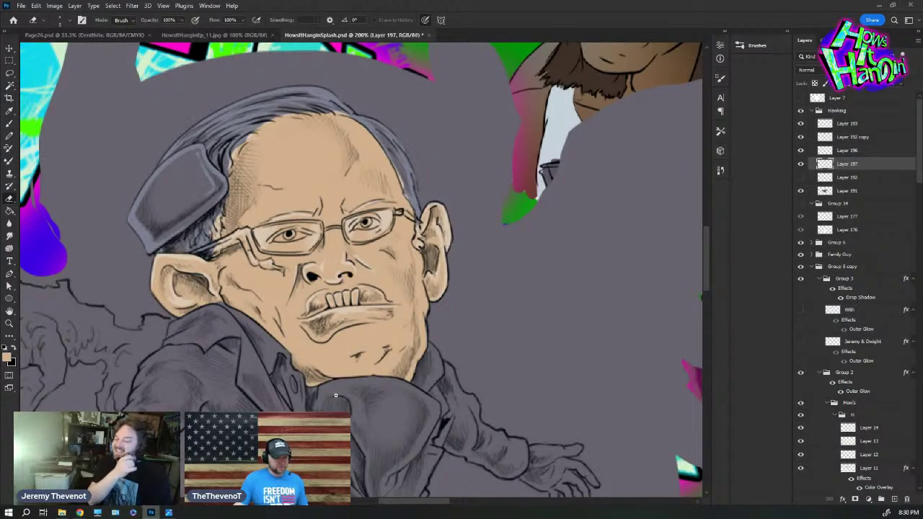
Paint the palm and all the fingers of the clawed hand in tan, leaving the claws uncoloured
key("z")
scroll(379, 268, "down", 5)
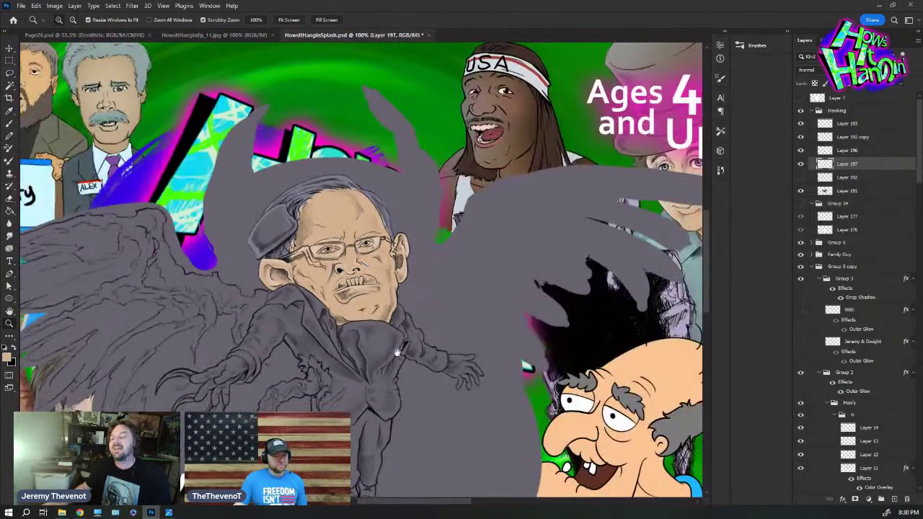
left_click_drag(396, 352, 409, 280)
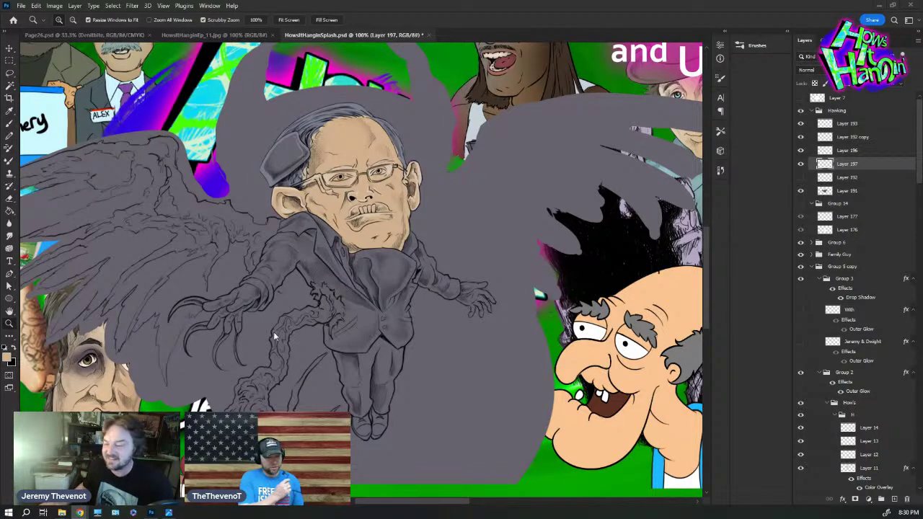
left_click_drag(245, 304, 320, 324)
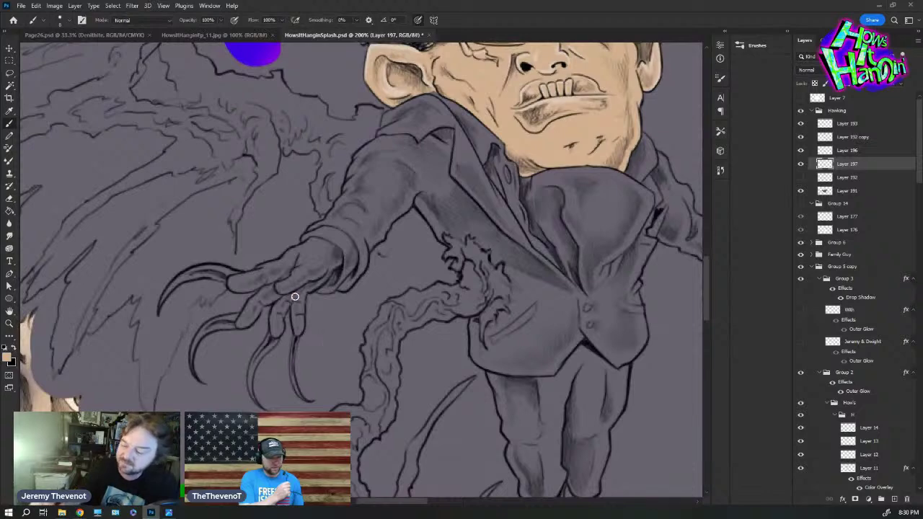
mouse_move(295, 292)
left_mouse_down()
mouse_move(299, 329)
mouse_move(310, 241)
mouse_move(328, 251)
mouse_move(319, 244)
mouse_move(234, 280)
mouse_move(264, 277)
mouse_move(238, 291)
mouse_move(245, 291)
mouse_move(293, 270)
mouse_move(348, 224)
mouse_move(320, 244)
mouse_move(337, 255)
mouse_move(307, 285)
mouse_move(331, 265)
mouse_move(327, 272)
mouse_move(303, 292)
mouse_move(308, 272)
mouse_move(279, 287)
mouse_move(246, 319)
mouse_move(260, 303)
mouse_move(245, 319)
left_mouse_up()
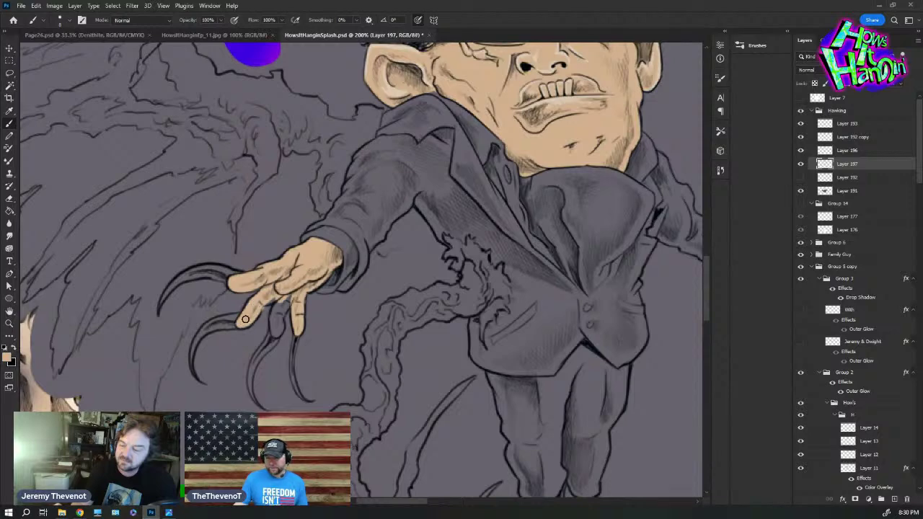
left_click_drag(287, 293, 277, 320)
key("e")
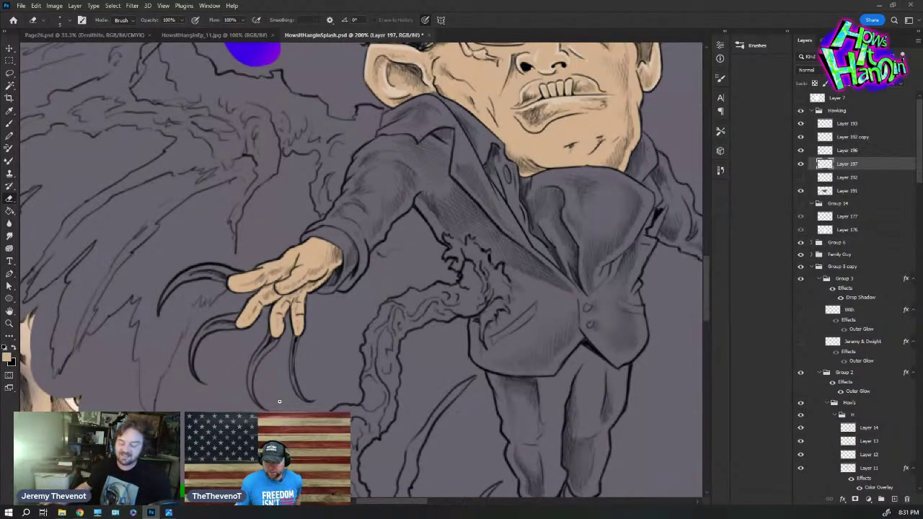
Paint the palm, thumb and fingers of the hand without claws in the tan skin colour
key("z")
mouse_move(279, 402)
left_mouse_down()
mouse_move(230, 400)
mouse_move(338, 388)
left_mouse_up()
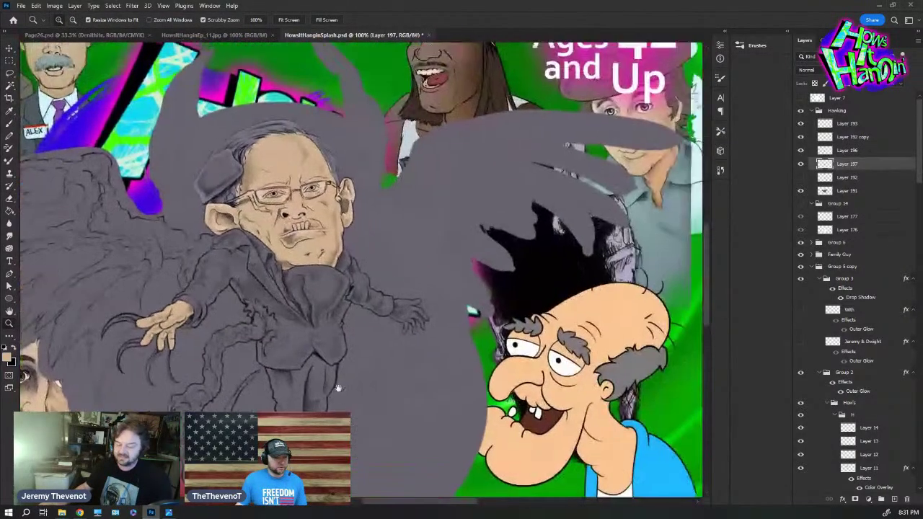
left_click(398, 313)
key("b")
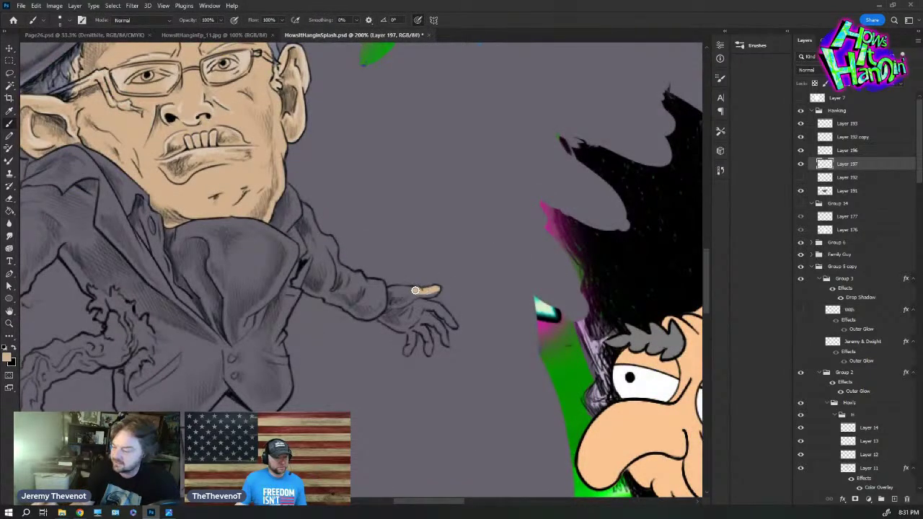
mouse_move(415, 290)
left_mouse_down()
mouse_move(394, 290)
mouse_move(395, 305)
mouse_move(417, 296)
mouse_move(392, 309)
mouse_move(404, 326)
mouse_move(417, 324)
mouse_move(428, 305)
left_mouse_up()
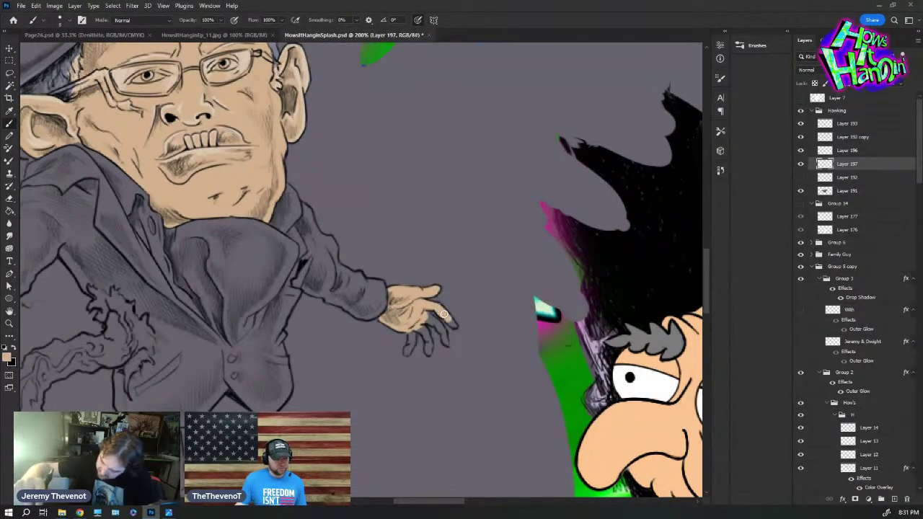
mouse_move(446, 315)
left_mouse_down()
mouse_move(416, 294)
mouse_move(413, 307)
mouse_move(446, 343)
left_mouse_up()
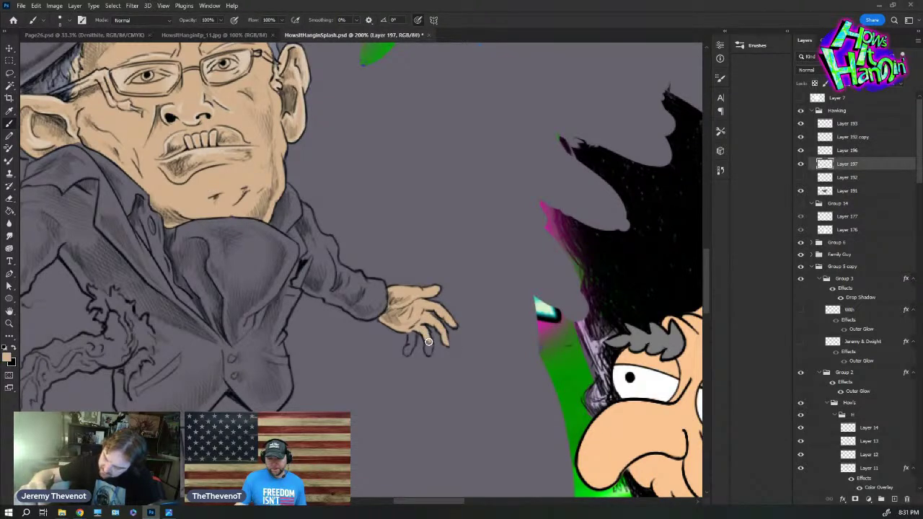
left_click_drag(410, 330, 409, 356)
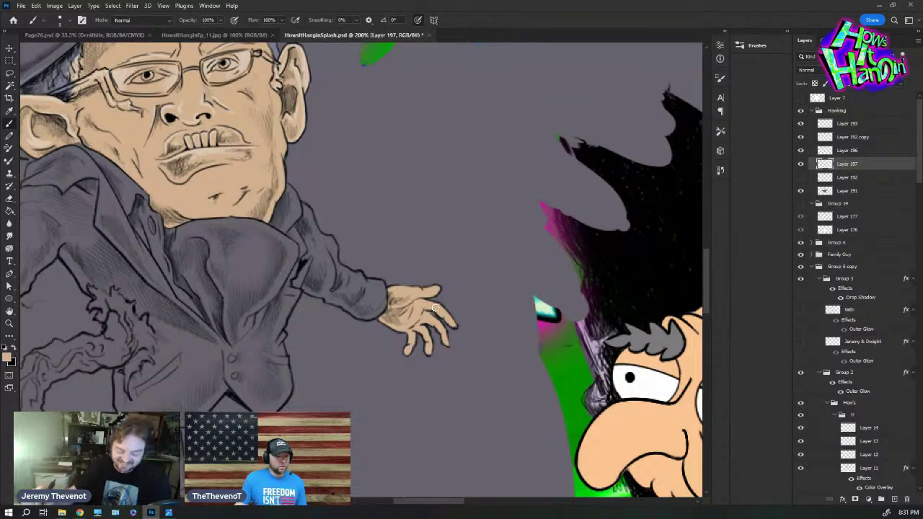
key("e")
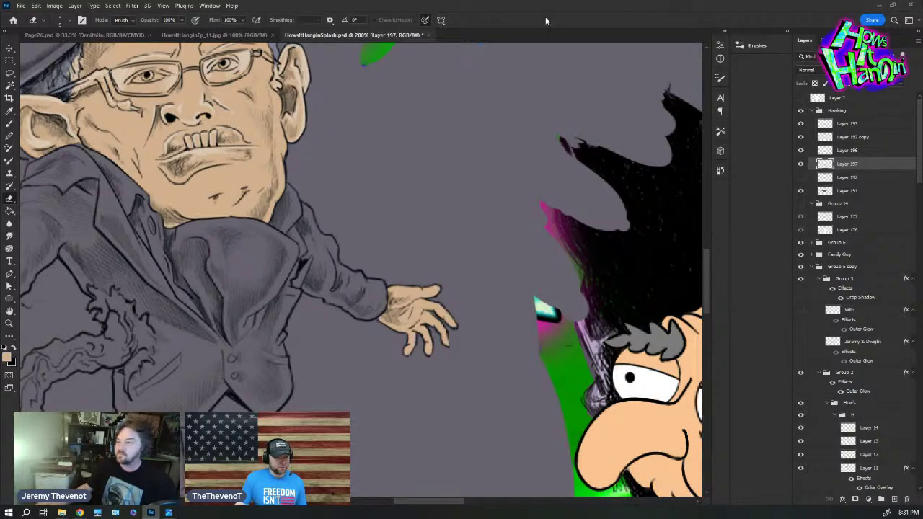
Add a black Overlay Inner Glow to Layer 197 with its opacity set to 29%
key("z")
left_click(239, 308, "alt")
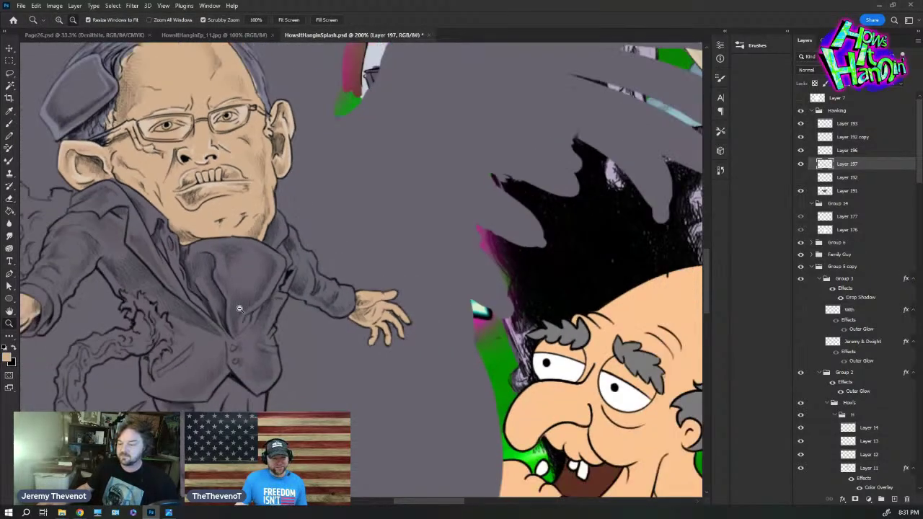
left_click(240, 309, "alt")
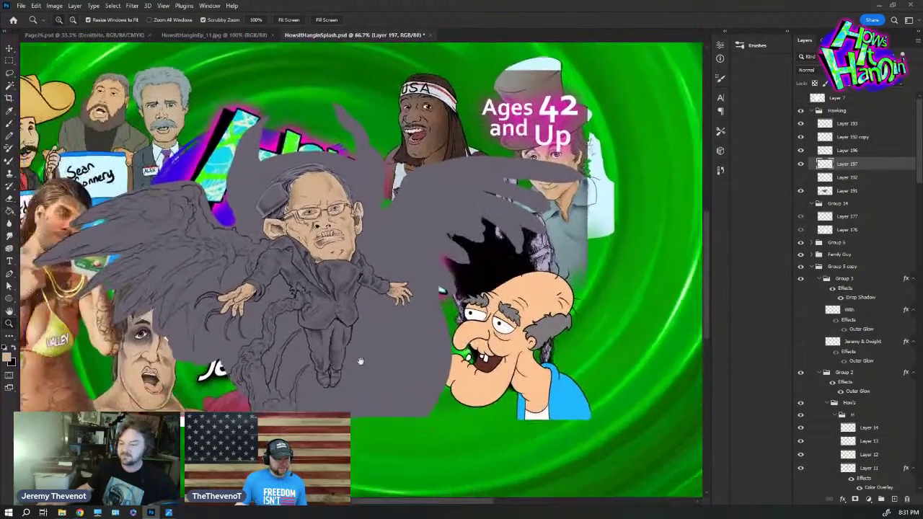
left_click(353, 301, "alt")
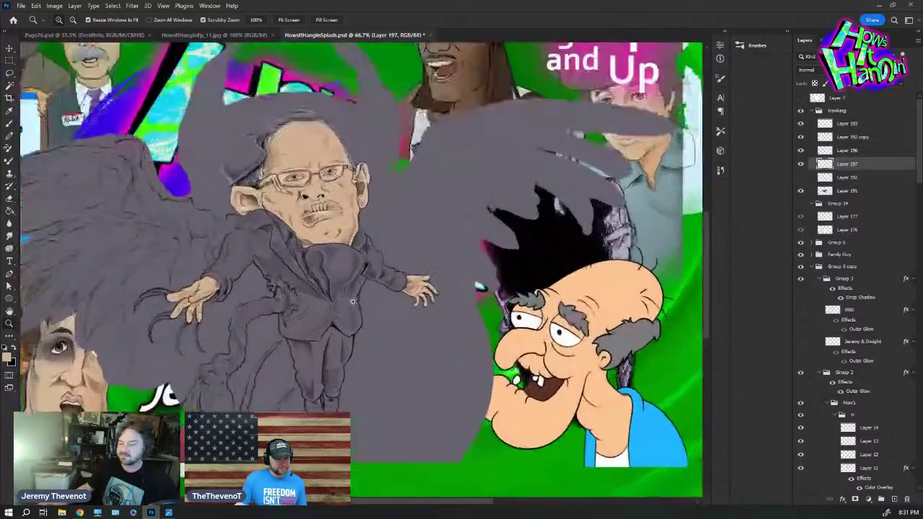
left_click(352, 301)
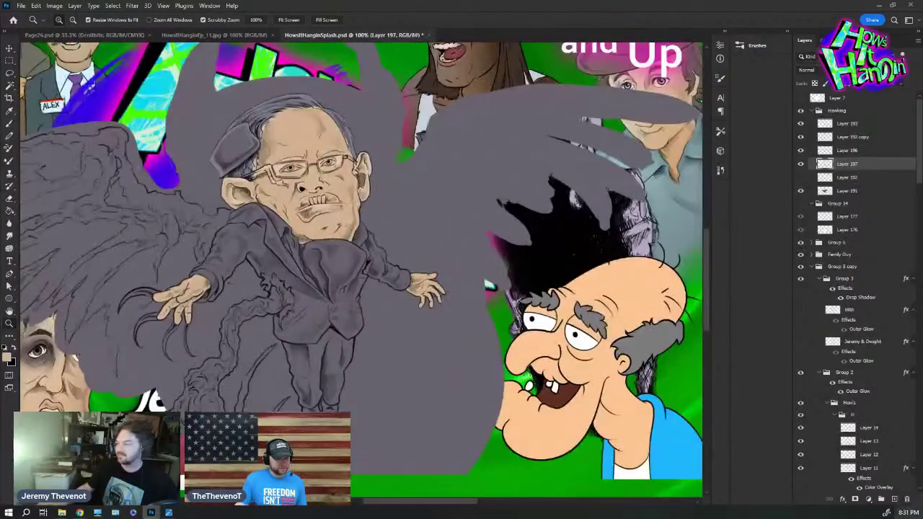
double_click(878, 167)
left_click(616, 190)
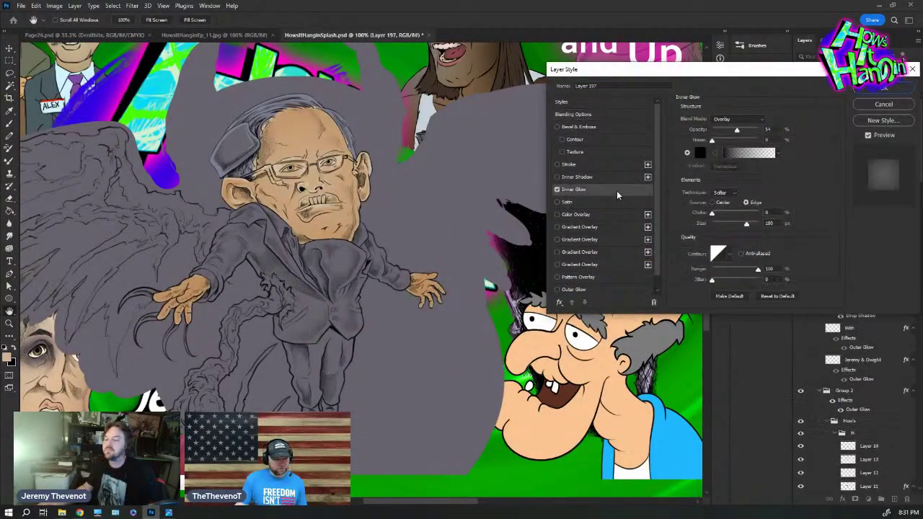
left_click_drag(730, 130, 726, 130)
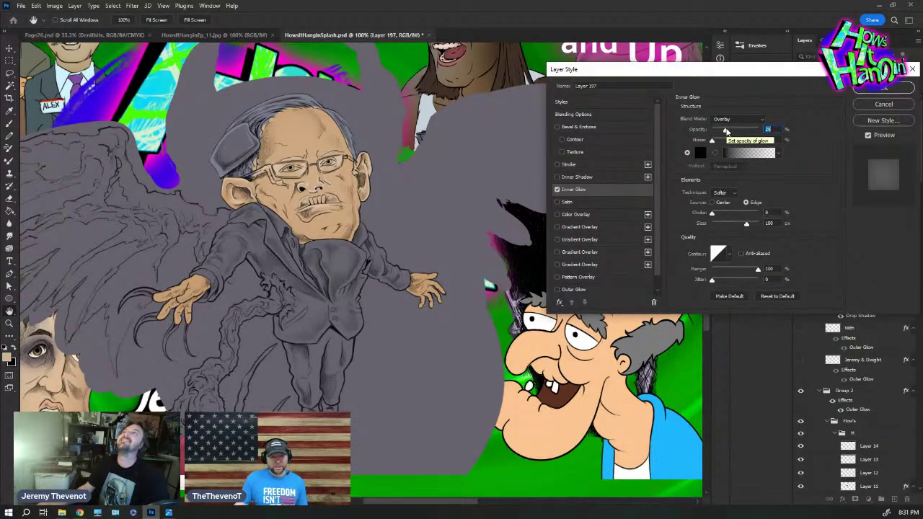
Add a Hard Light radial Gradient Overlay to Layer 197, centre it on the forehead and set its opacity to 28%
left_click(613, 241)
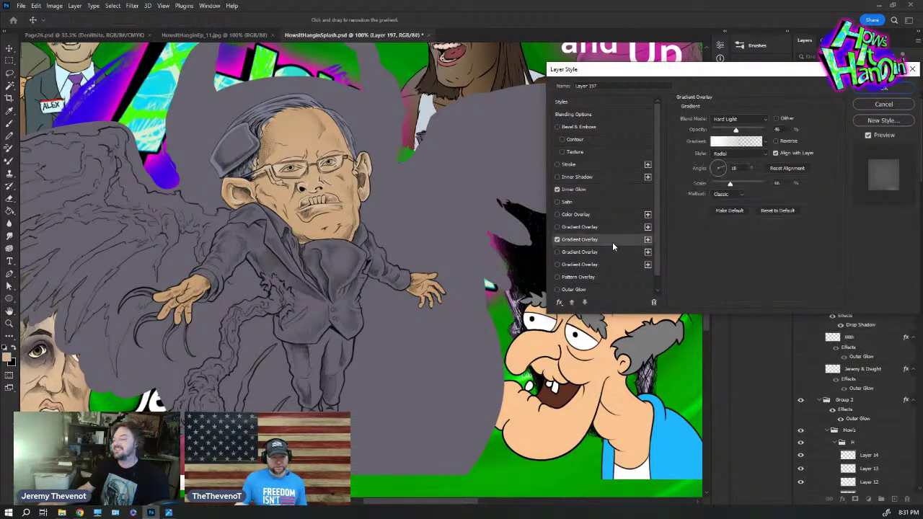
left_click_drag(406, 242, 312, 132)
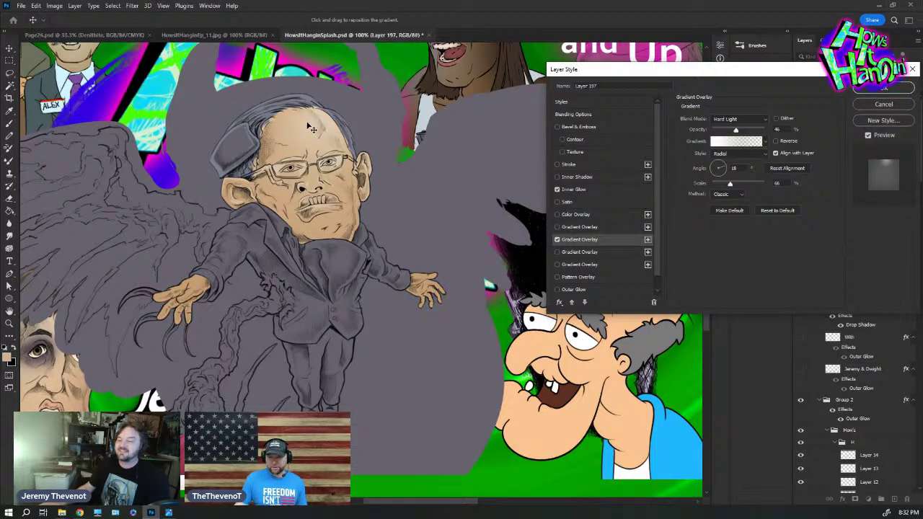
left_click(728, 130)
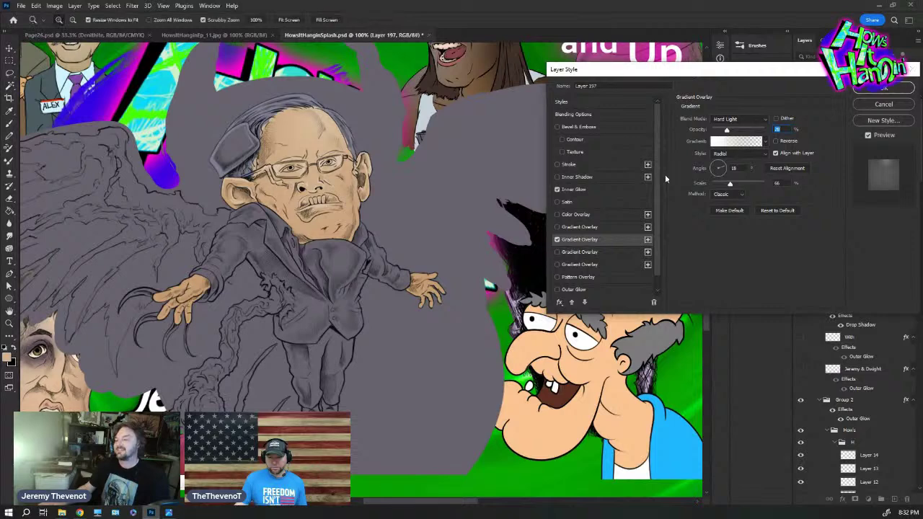
key("Return")
Add a new layer directly above Layer 197 in the Hawking group
left_click(894, 498)
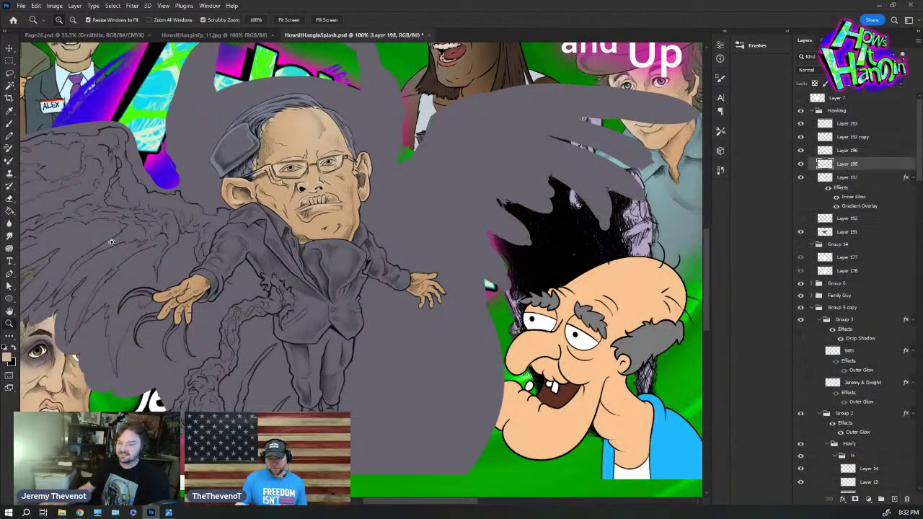
Set the foreground colour to the reddish brown #8c4f3c
left_click(9, 360)
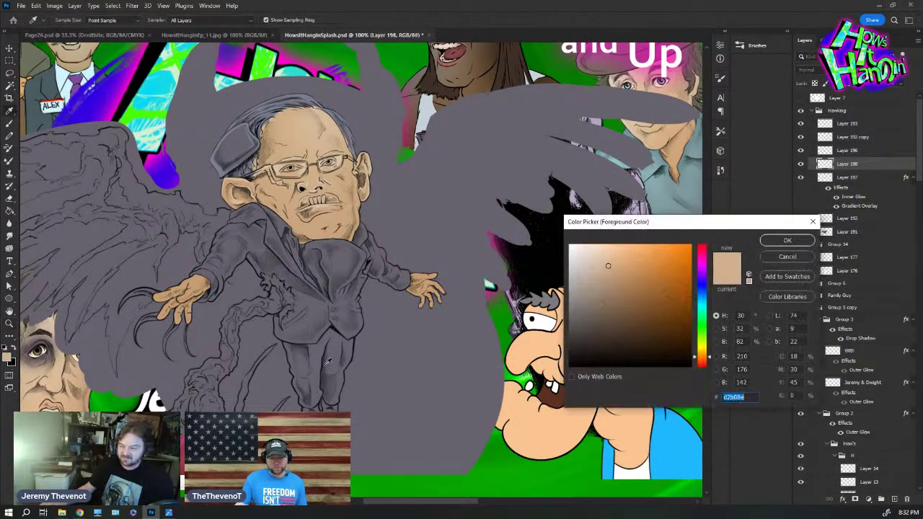
left_click(699, 278)
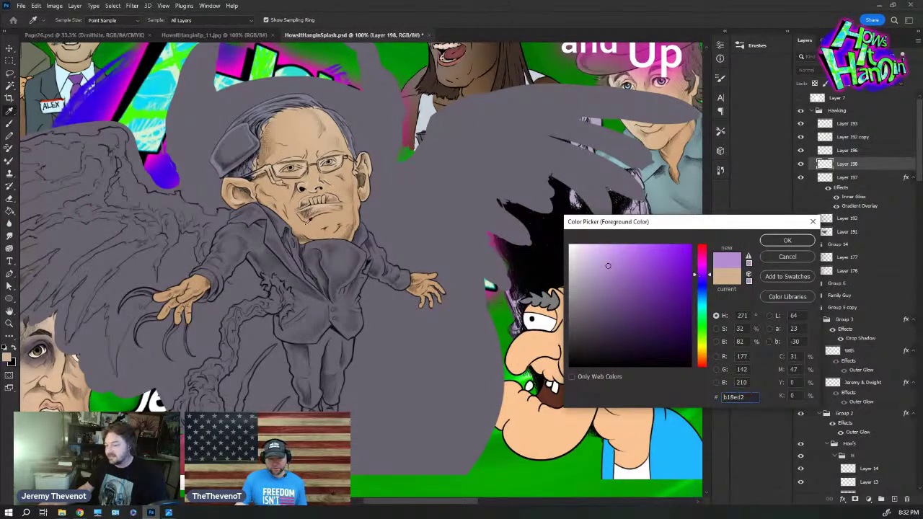
left_click(588, 291)
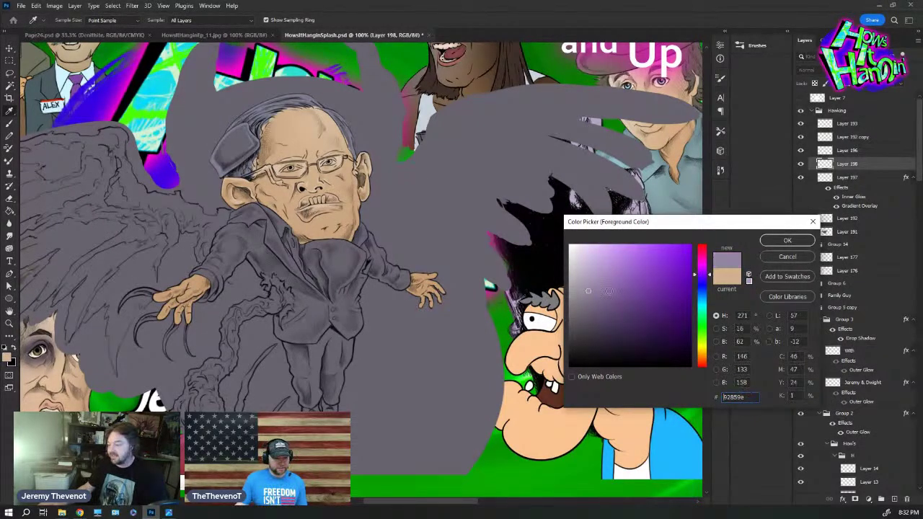
left_click(709, 297)
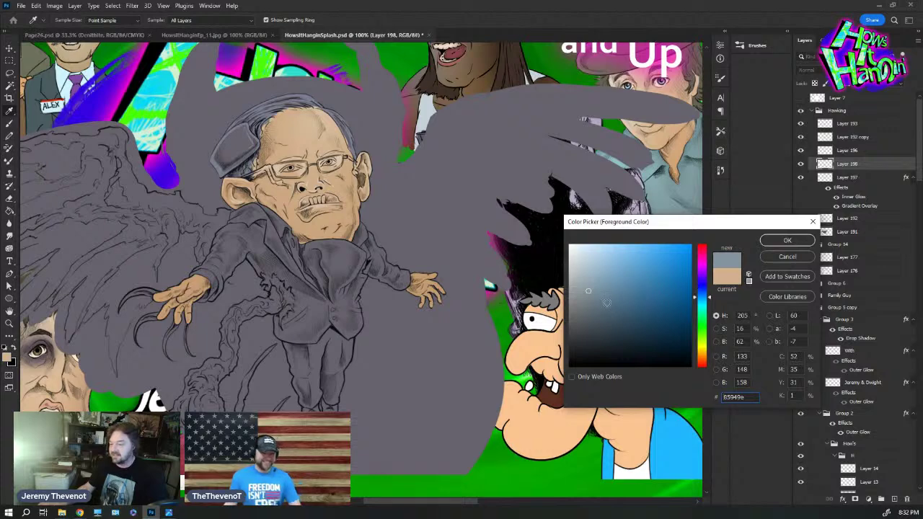
left_click(705, 317)
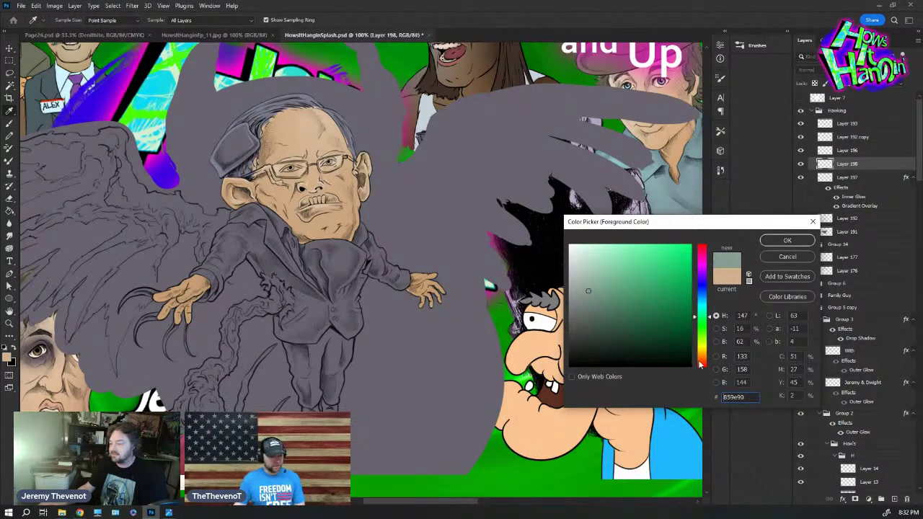
left_click(702, 360)
left_click_drag(702, 362, 703, 366)
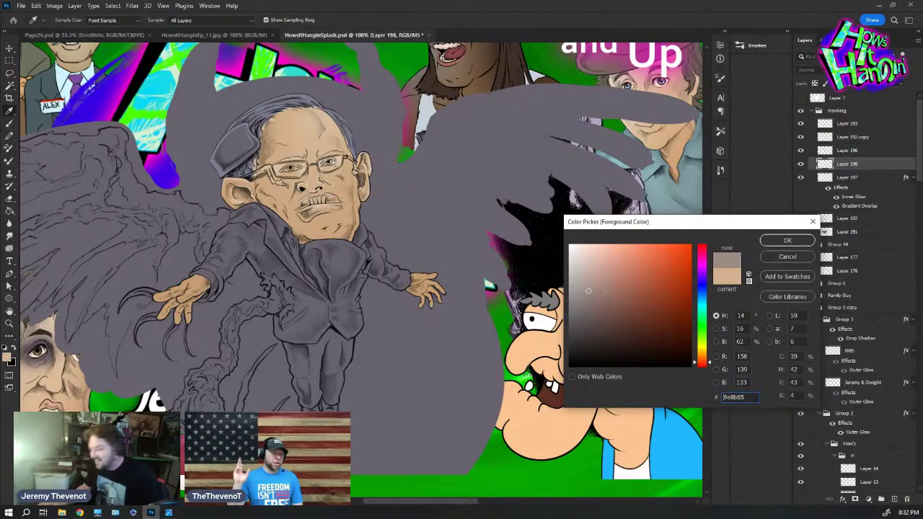
left_click(606, 285)
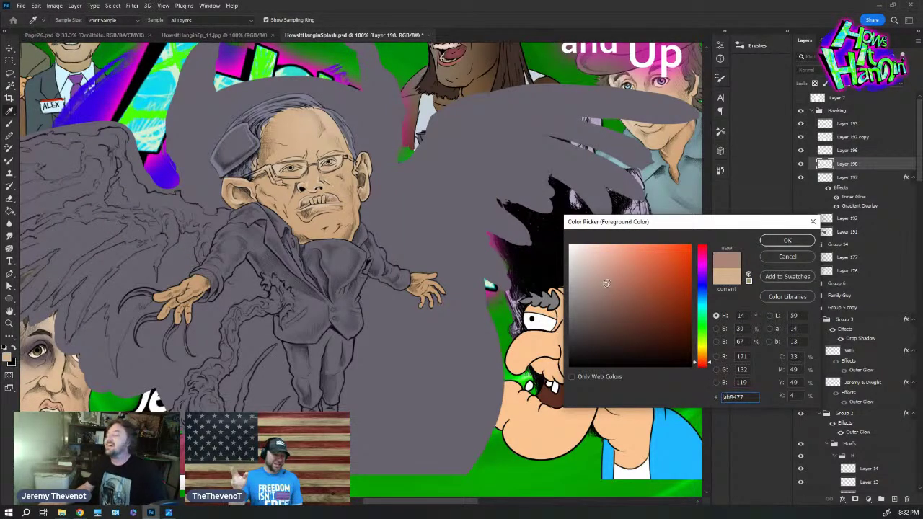
left_click(610, 296)
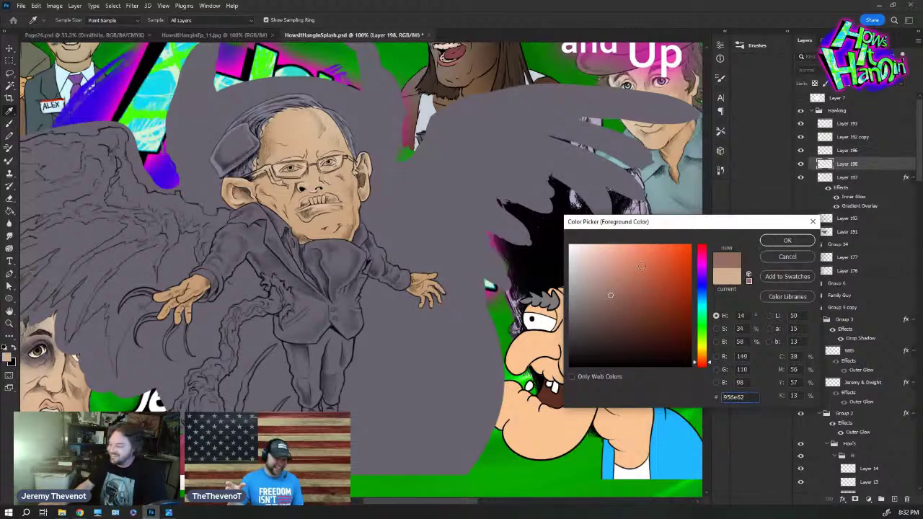
left_click(642, 307)
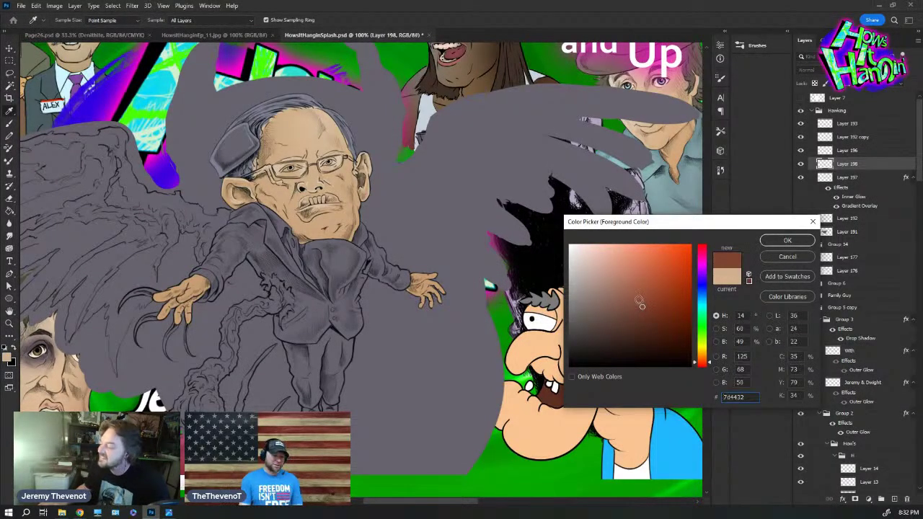
left_click(787, 240)
Paint the jacket sleeve beside the clawed hand and the adjoining chest panel below the lapel in reddish brown on Layer 198
key("z")
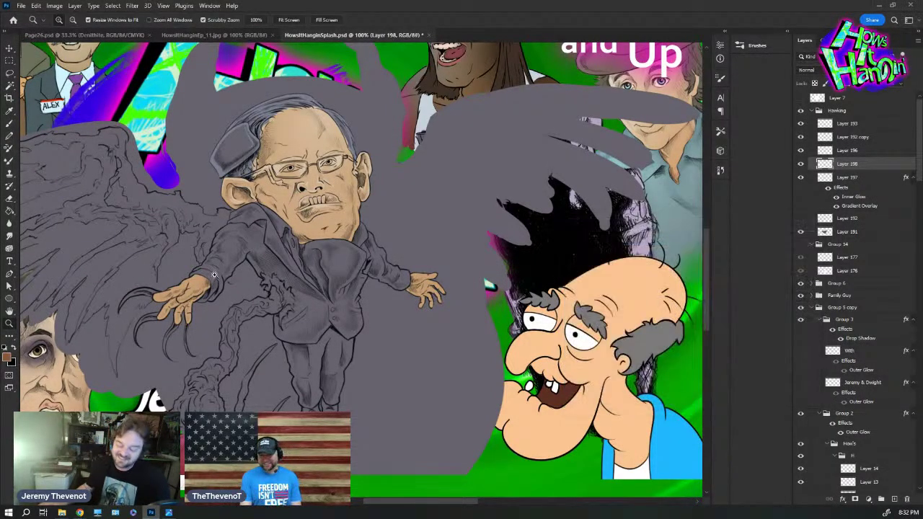
left_click(231, 239)
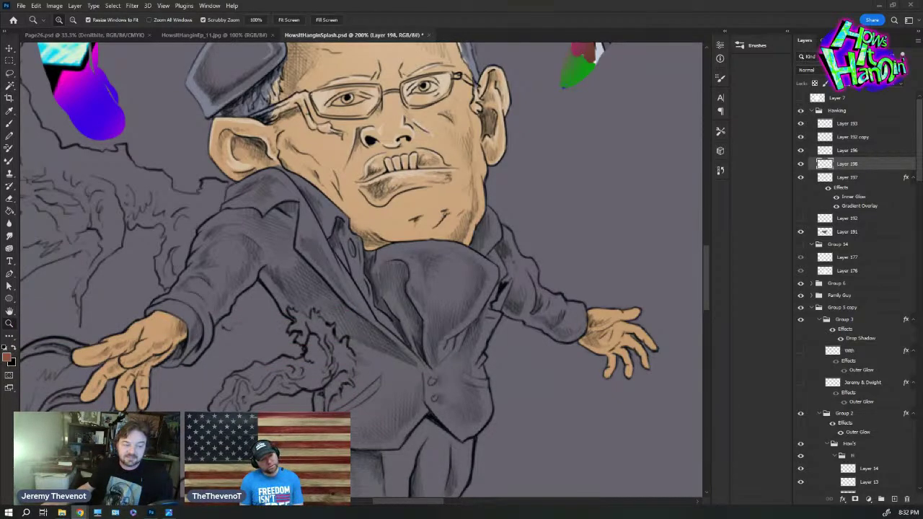
key("b")
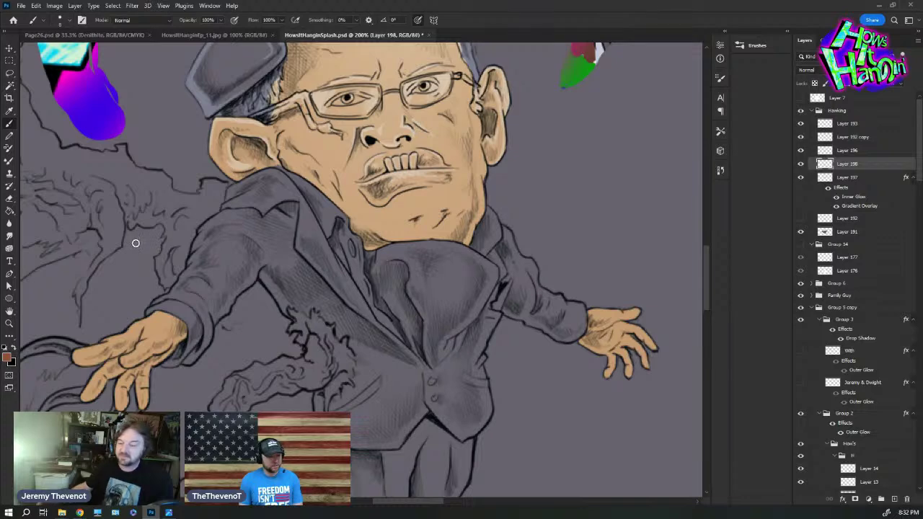
mouse_move(288, 210)
left_mouse_down()
mouse_move(262, 229)
mouse_move(287, 207)
mouse_move(285, 226)
mouse_move(253, 228)
mouse_move(256, 219)
mouse_move(228, 214)
mouse_move(253, 219)
mouse_move(203, 233)
mouse_move(218, 224)
mouse_move(202, 235)
mouse_move(210, 248)
mouse_move(259, 226)
mouse_move(234, 267)
mouse_move(246, 276)
mouse_move(257, 269)
mouse_move(225, 307)
left_mouse_up()
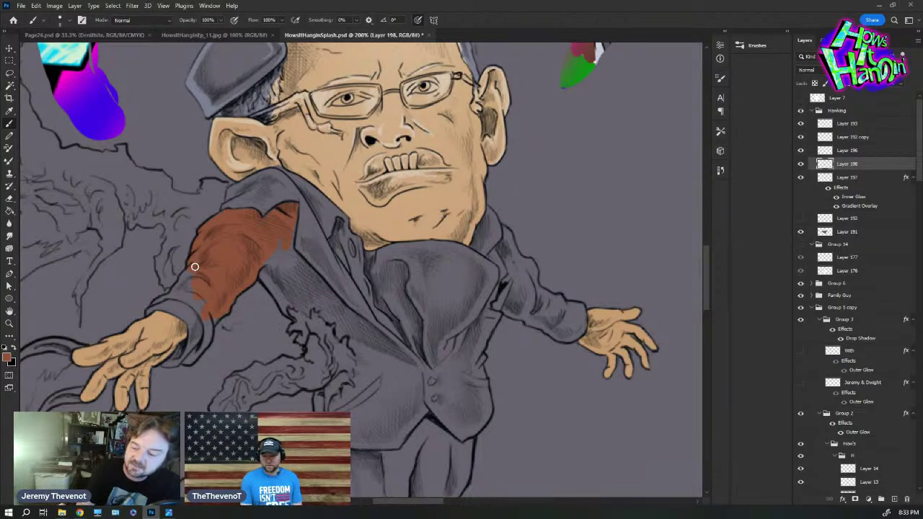
mouse_move(183, 278)
left_mouse_down()
mouse_move(175, 290)
mouse_move(193, 276)
mouse_move(174, 295)
mouse_move(191, 268)
left_mouse_up()
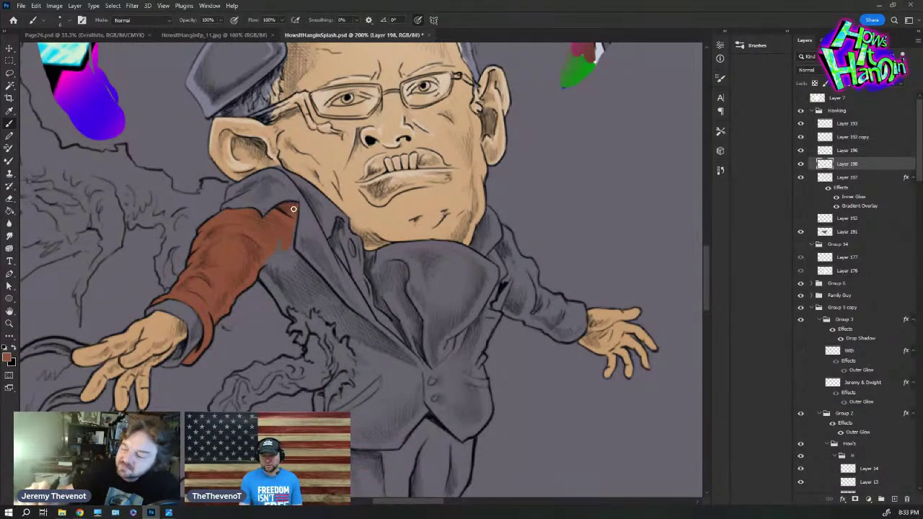
mouse_move(265, 242)
left_mouse_down()
mouse_move(271, 288)
mouse_move(295, 307)
mouse_move(301, 294)
mouse_move(284, 248)
mouse_move(322, 287)
mouse_move(296, 252)
mouse_move(314, 296)
mouse_move(270, 269)
left_mouse_up()
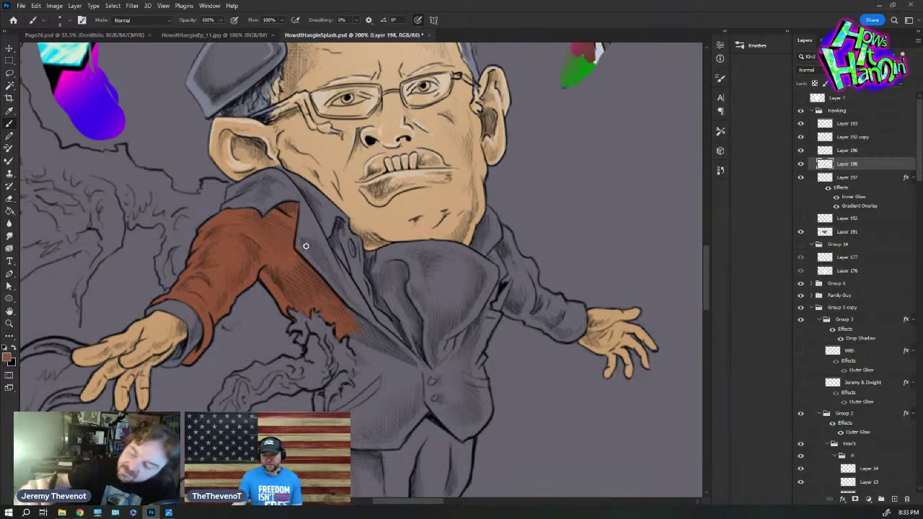
mouse_move(303, 270)
left_mouse_down()
mouse_move(405, 360)
mouse_move(354, 339)
left_mouse_up()
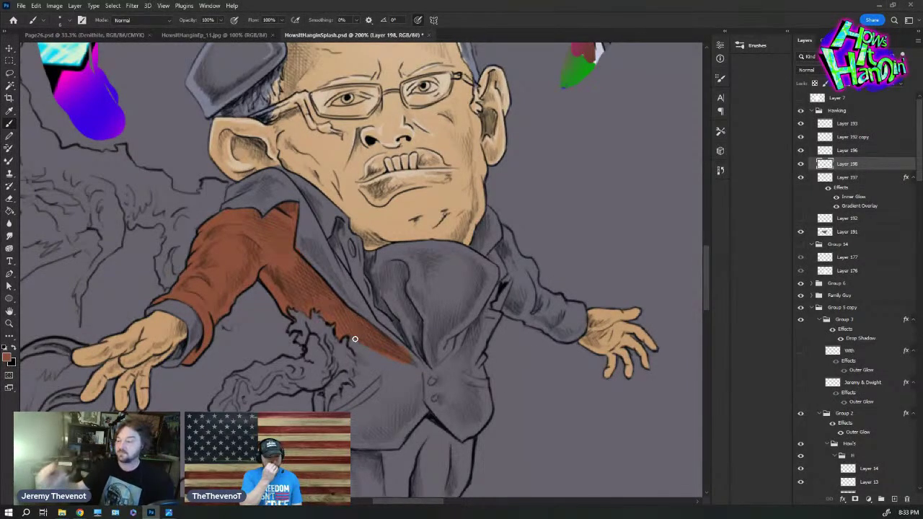
Fill the rest of the jacket front down to the hem, plus the lapel and collar on the clawed hand's side, in reddish brown
left_click_drag(504, 233, 495, 252)
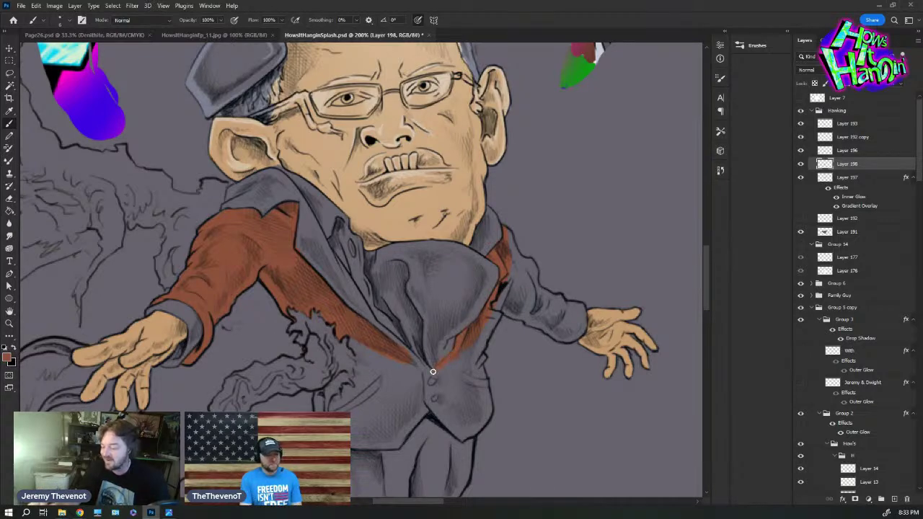
mouse_move(493, 312)
left_mouse_down()
mouse_move(460, 374)
mouse_move(483, 355)
mouse_move(441, 387)
mouse_move(477, 368)
mouse_move(486, 405)
mouse_move(409, 340)
mouse_move(385, 338)
mouse_move(408, 356)
mouse_move(441, 413)
mouse_move(436, 312)
mouse_move(465, 354)
mouse_move(457, 378)
mouse_move(469, 372)
mouse_move(463, 388)
mouse_move(474, 405)
mouse_move(486, 404)
mouse_move(464, 434)
mouse_move(476, 416)
left_mouse_up()
mouse_move(334, 317)
left_mouse_down()
mouse_move(355, 350)
mouse_move(395, 406)
mouse_move(405, 367)
mouse_move(421, 393)
left_mouse_up()
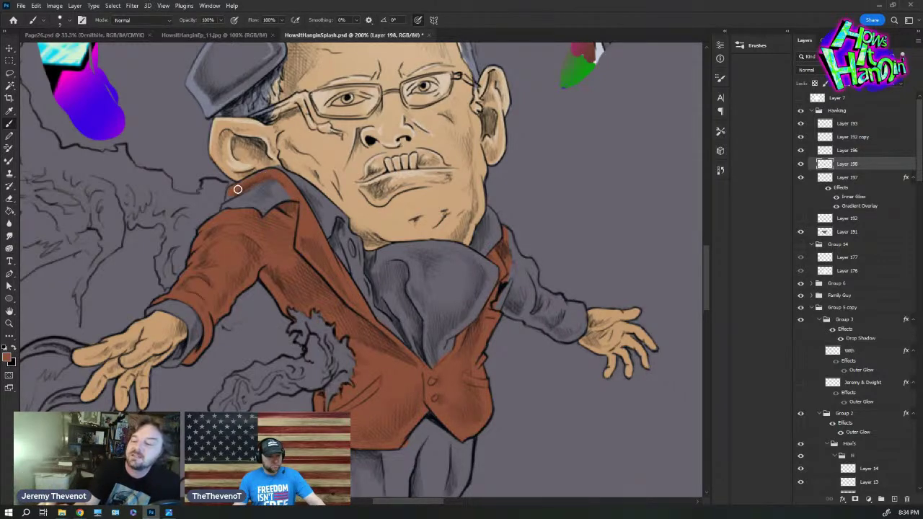
mouse_move(226, 209)
left_mouse_down()
mouse_move(265, 185)
mouse_move(245, 214)
mouse_move(282, 201)
left_mouse_up()
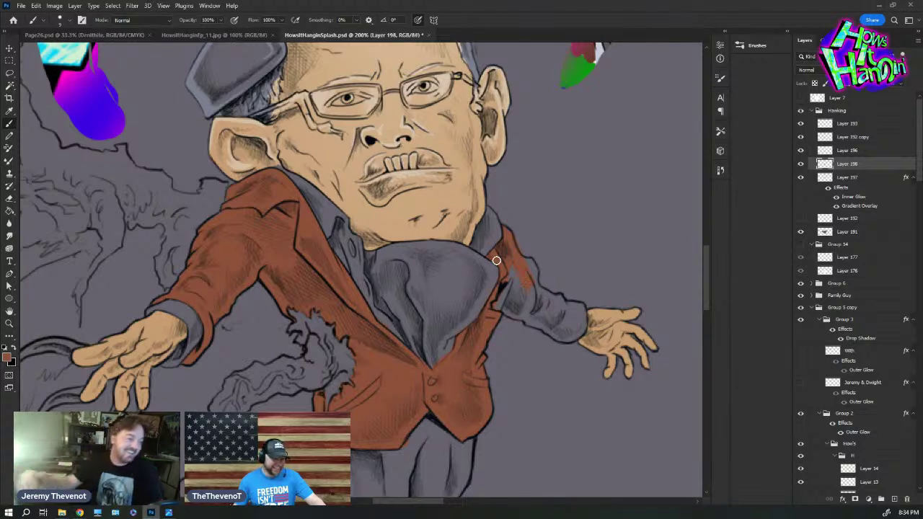
Paint the jacket sleeve on the clawless hand's side in reddish brown down to the wrist, erasing stray colour along the jacket edges
key("e")
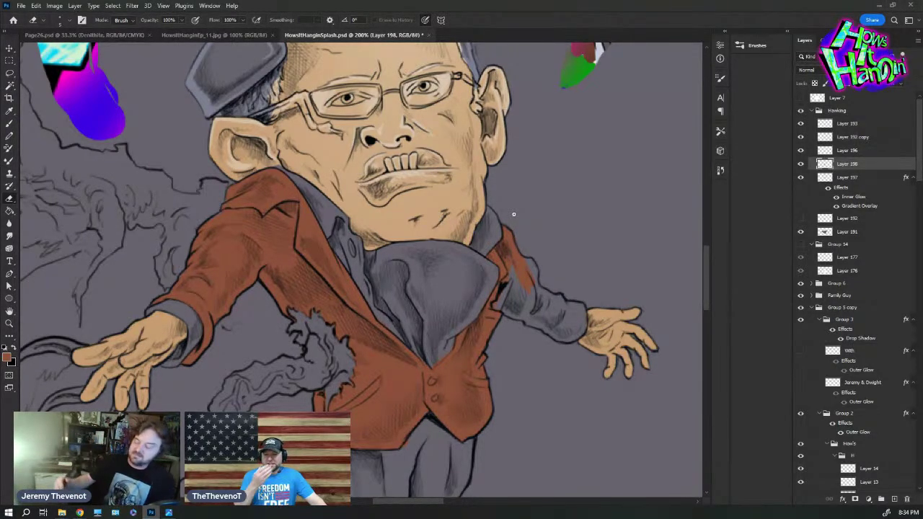
key("b")
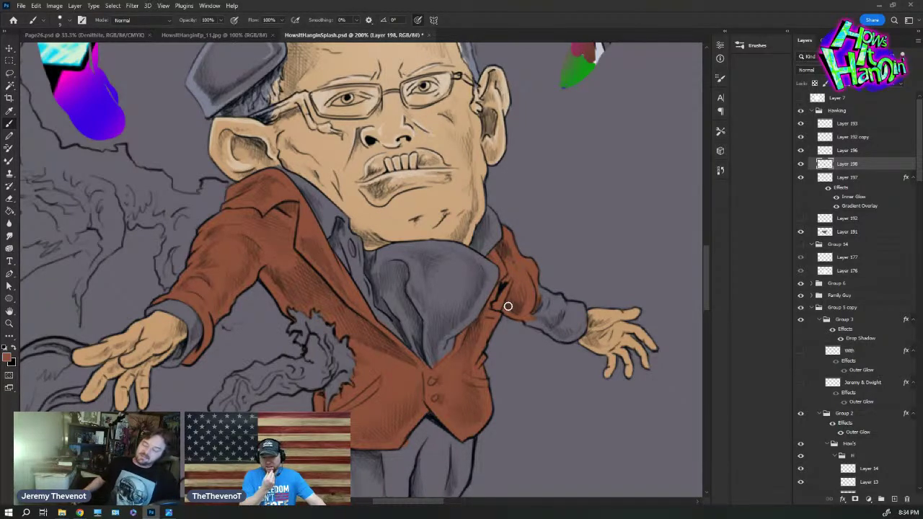
key("e")
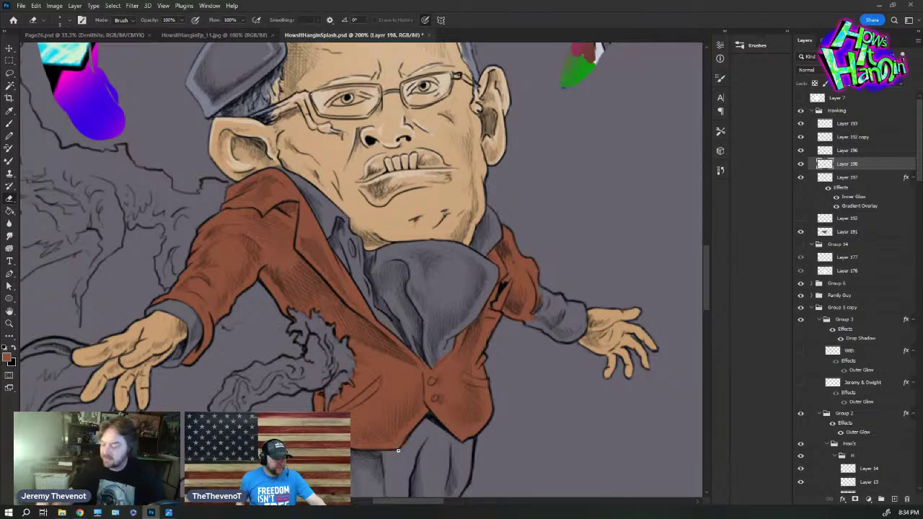
key("b")
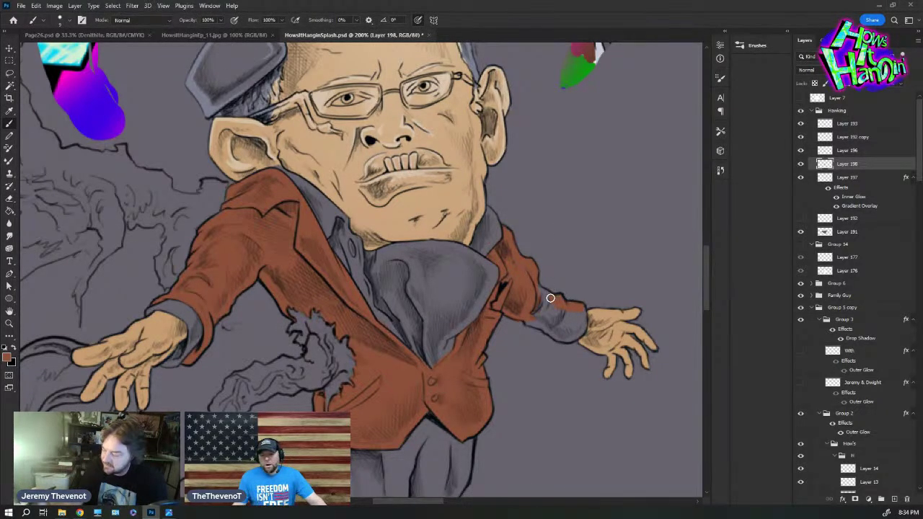
mouse_move(534, 321)
left_mouse_down()
mouse_move(581, 314)
mouse_move(573, 335)
mouse_move(559, 332)
left_mouse_up()
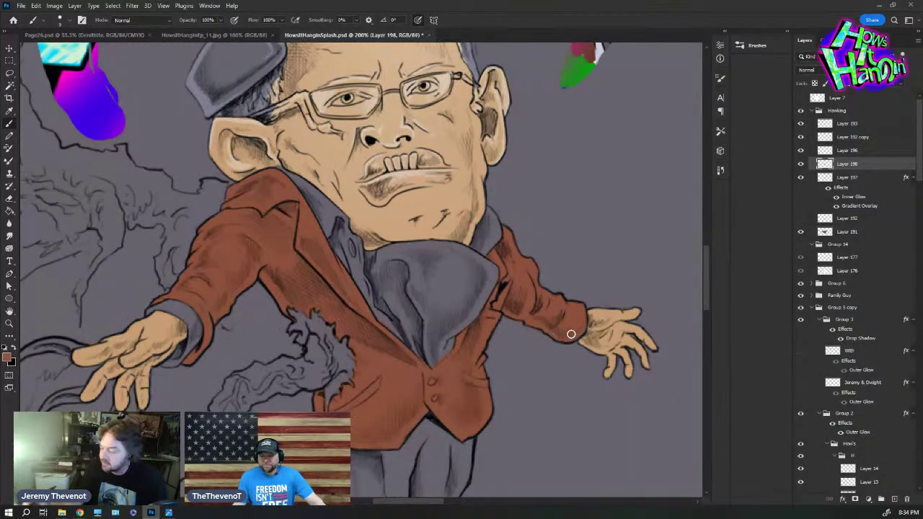
key("e")
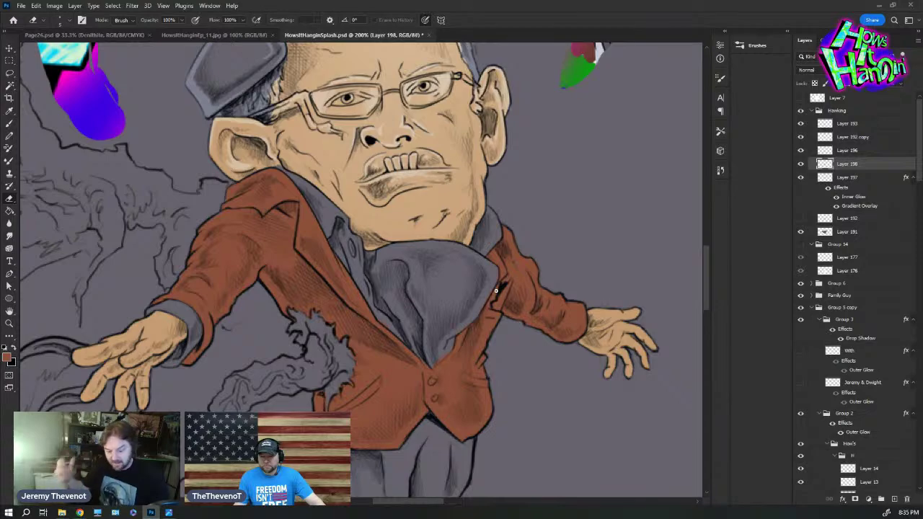
Add a new layer between Layer 197 and Layer 198 in the Hawking group for the trousers
key("z")
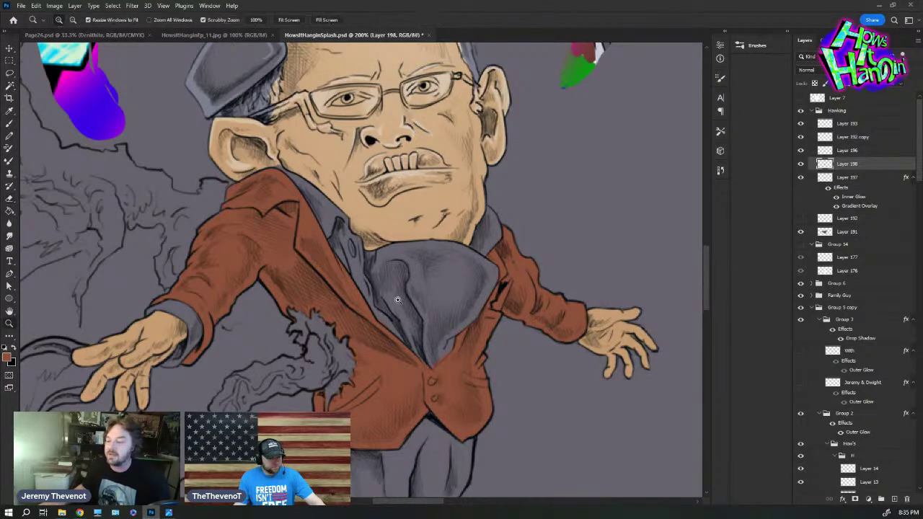
left_click(387, 307, "alt")
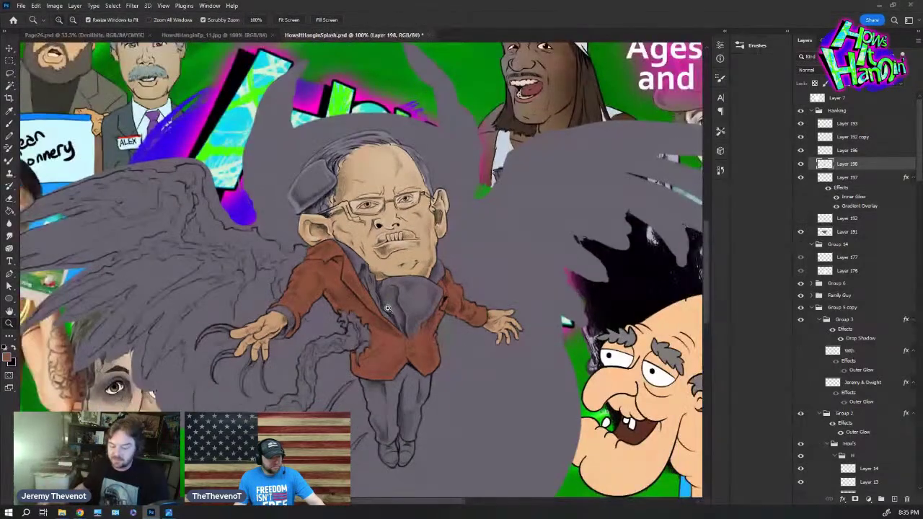
left_click(408, 351)
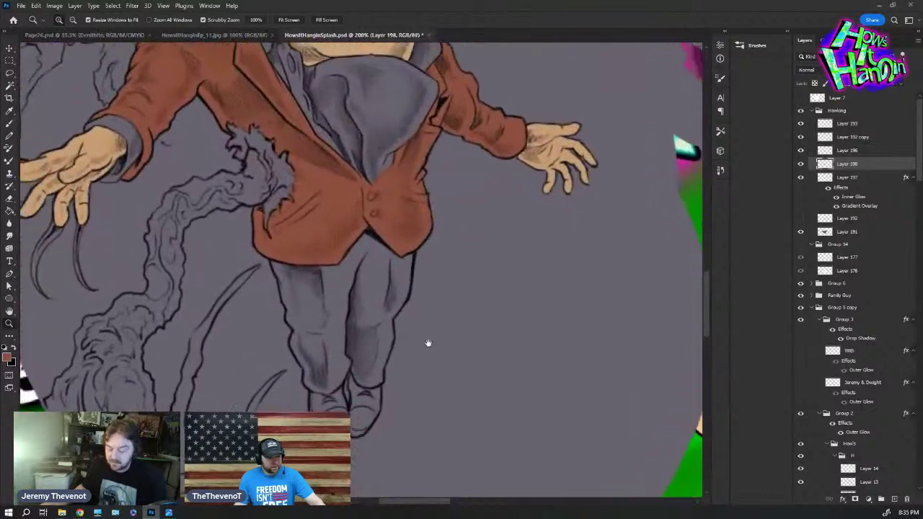
left_click(862, 178)
left_click(894, 499)
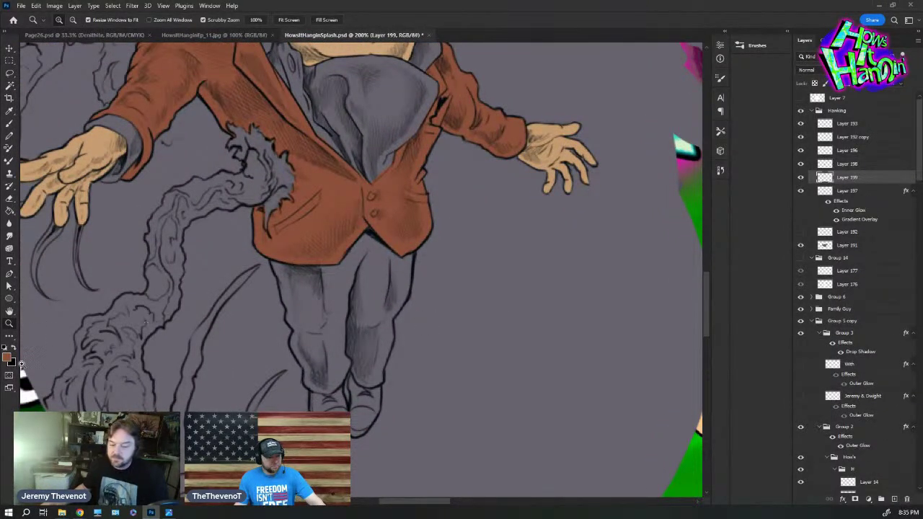
Shift the foreground colour from reddish brown to a duller, more yellowish brown
left_click(9, 358)
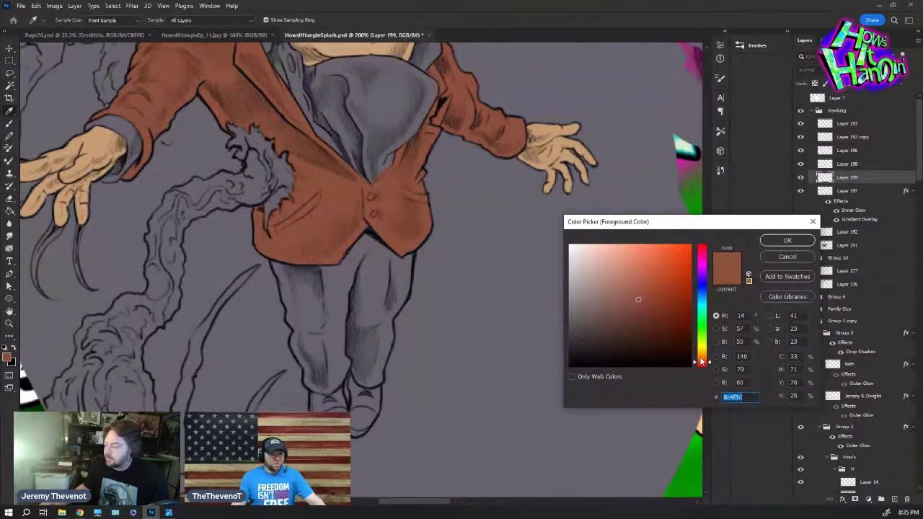
left_click_drag(702, 361, 702, 356)
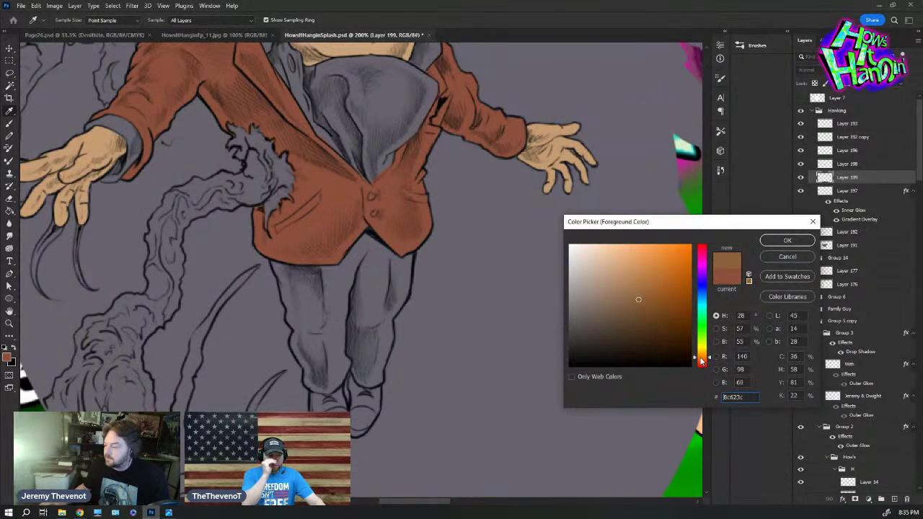
left_click(615, 315)
left_click(787, 240)
Paint both trouser legs in the muted brown on Layer 199, from the jacket hem down to the shoes
key("b")
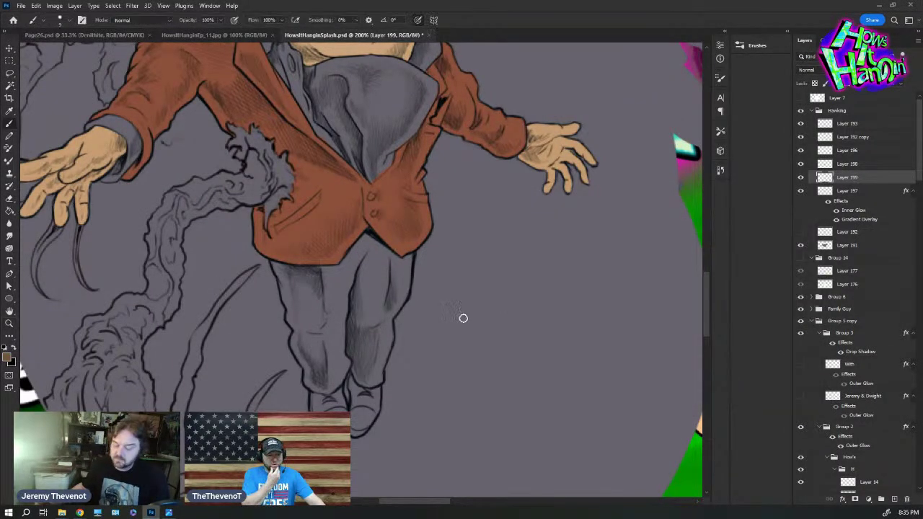
mouse_move(274, 264)
left_mouse_down()
mouse_move(294, 299)
mouse_move(274, 263)
mouse_move(291, 308)
mouse_move(294, 300)
mouse_move(294, 342)
mouse_move(315, 377)
mouse_move(308, 365)
mouse_move(364, 236)
mouse_move(330, 301)
mouse_move(345, 248)
mouse_move(343, 272)
mouse_move(280, 268)
left_mouse_up()
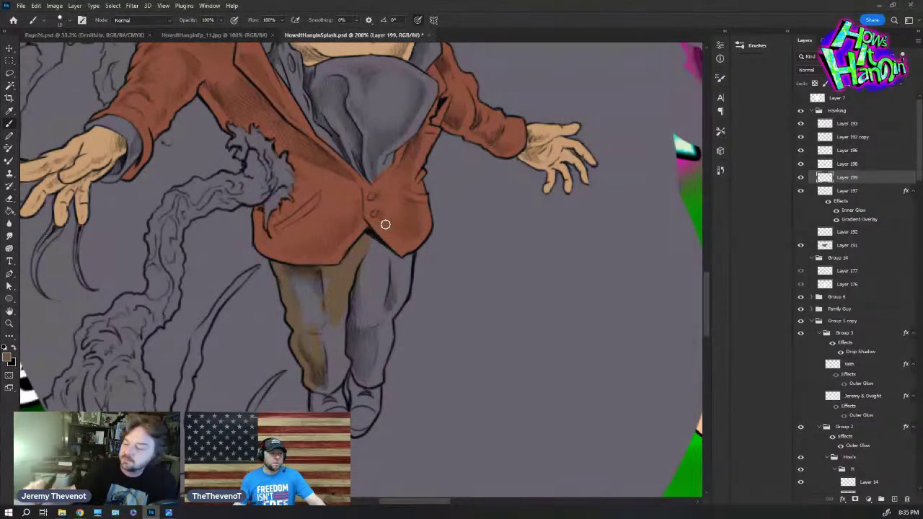
mouse_move(372, 245)
left_mouse_down()
mouse_move(368, 270)
mouse_move(374, 256)
mouse_move(372, 296)
mouse_move(382, 307)
mouse_move(407, 251)
mouse_move(396, 259)
mouse_move(411, 256)
mouse_move(376, 347)
mouse_move(378, 311)
mouse_move(355, 304)
mouse_move(324, 270)
mouse_move(332, 276)
mouse_move(313, 284)
mouse_move(305, 305)
mouse_move(301, 298)
mouse_move(316, 338)
mouse_move(320, 277)
mouse_move(332, 348)
left_mouse_up()
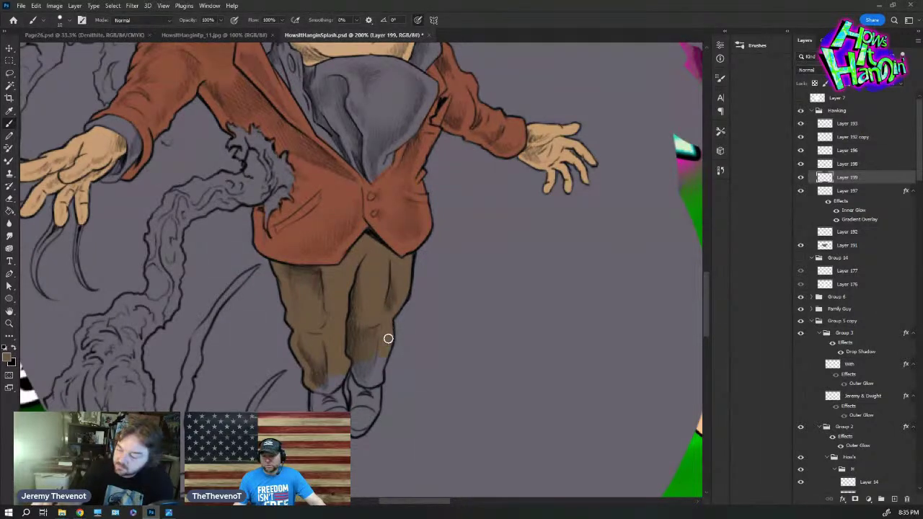
mouse_move(380, 378)
left_mouse_down()
mouse_move(353, 356)
mouse_move(365, 351)
mouse_move(365, 374)
mouse_move(362, 336)
mouse_move(331, 330)
mouse_move(327, 383)
left_mouse_up()
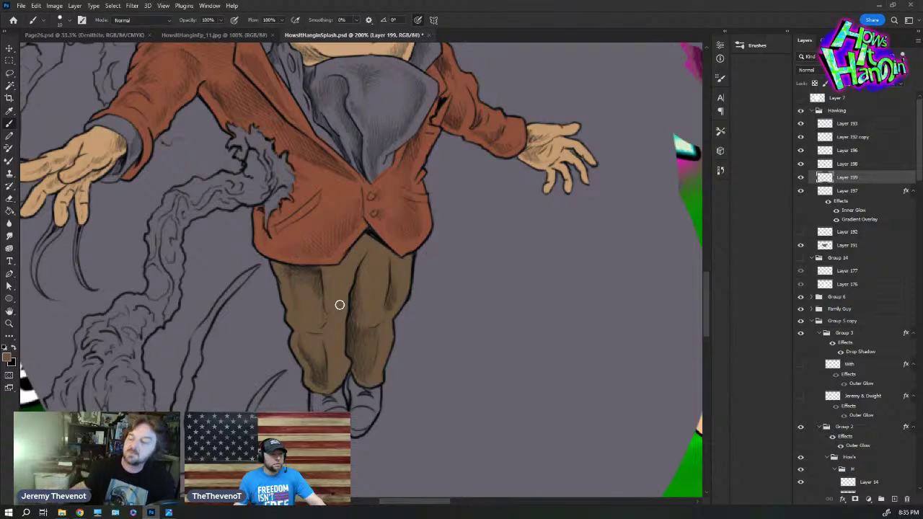
Add black shading strokes to the jacket lapel beside the scarf on Layer 193 of the Hawking group
key("z")
left_click_drag(344, 300, 426, 303)
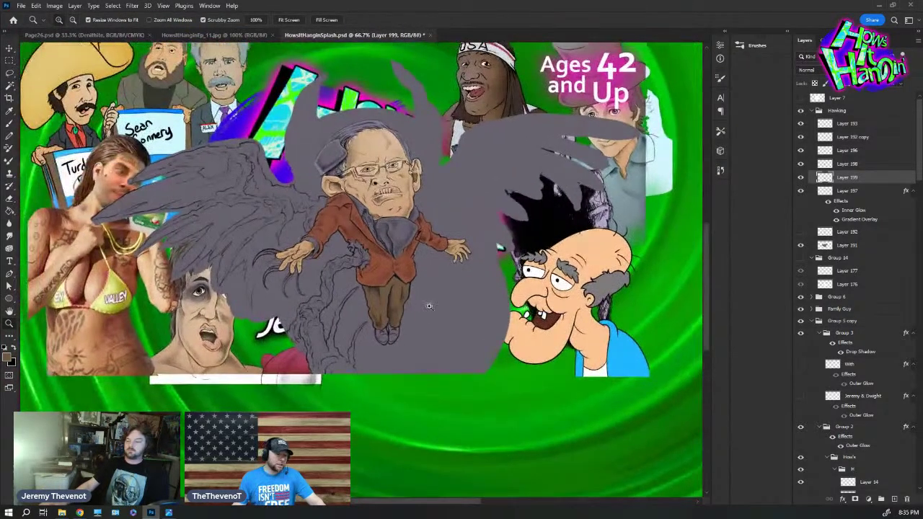
left_click(488, 272)
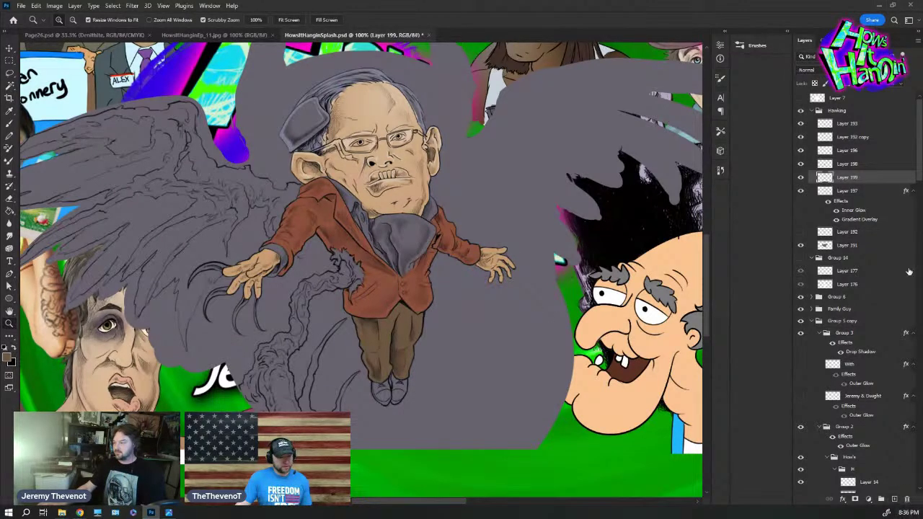
left_click(881, 129)
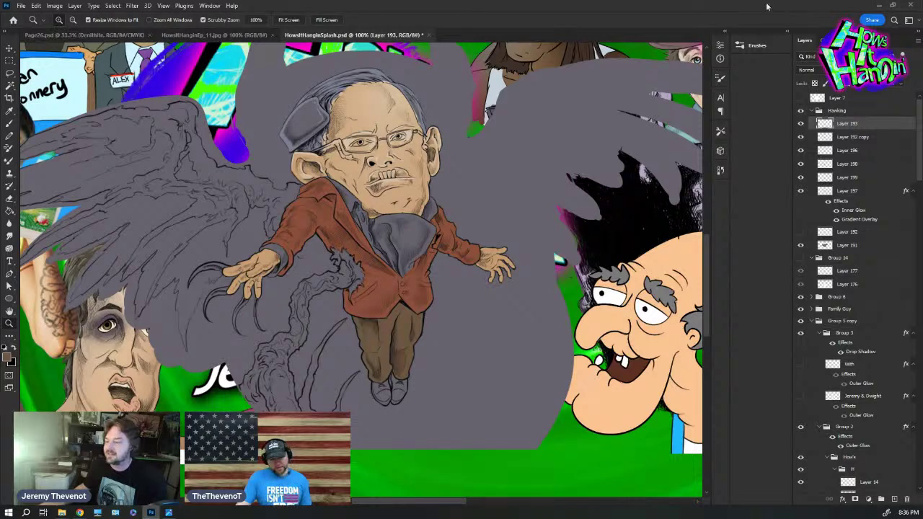
key("ctrl+z")
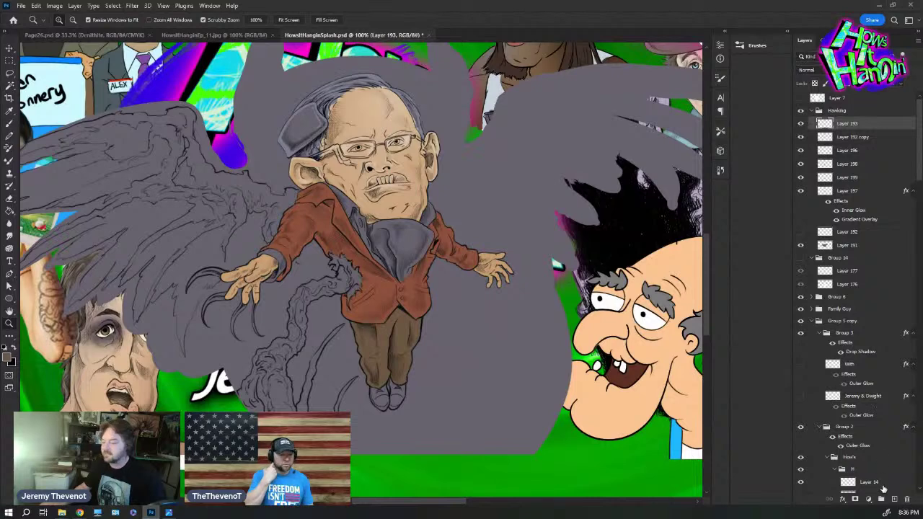
key("x")
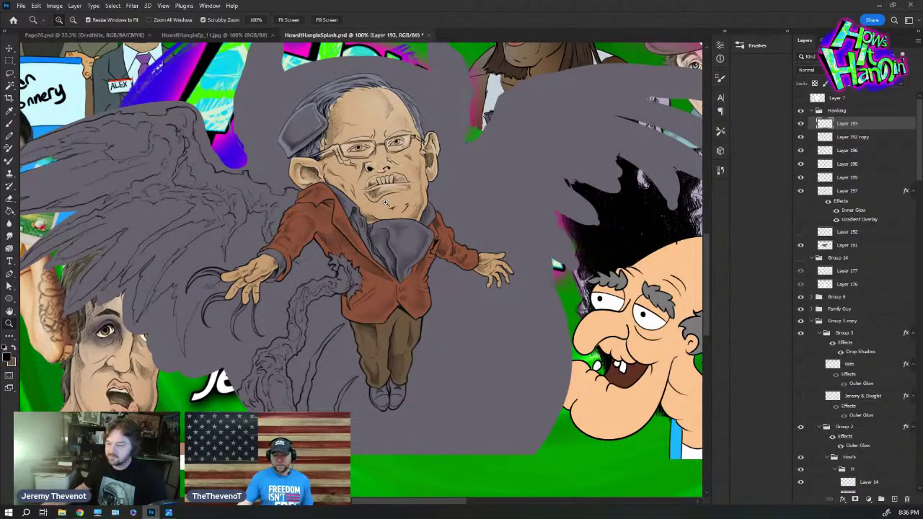
key("ctrl+plus")
left_click_drag(488, 229, 480, 264)
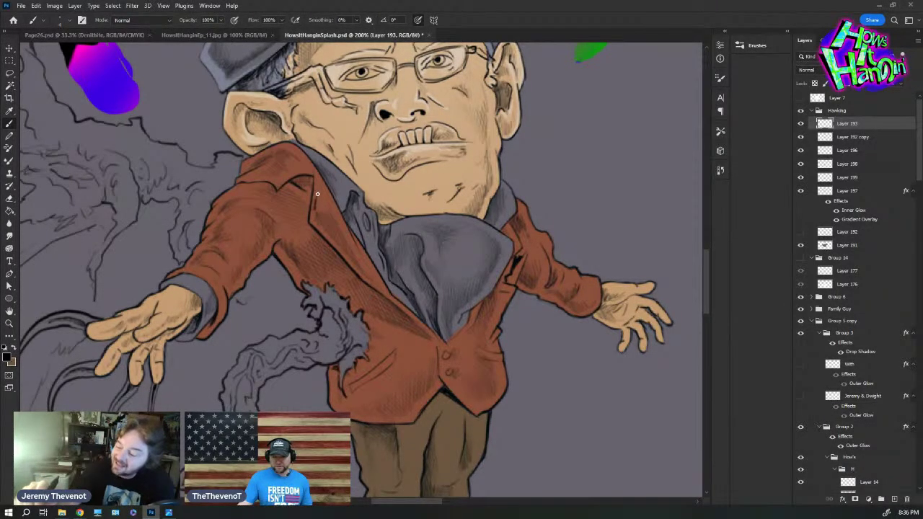
left_click_drag(318, 214, 333, 232)
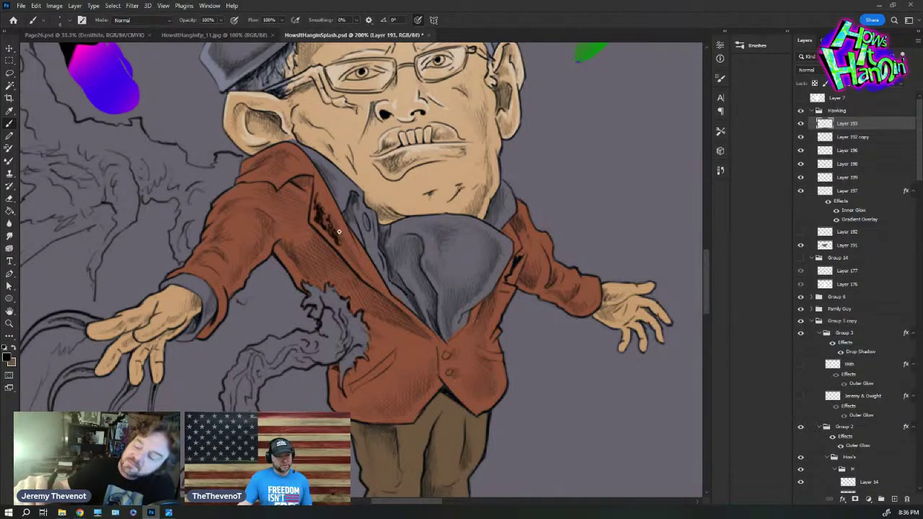
left_click_drag(340, 229, 324, 191)
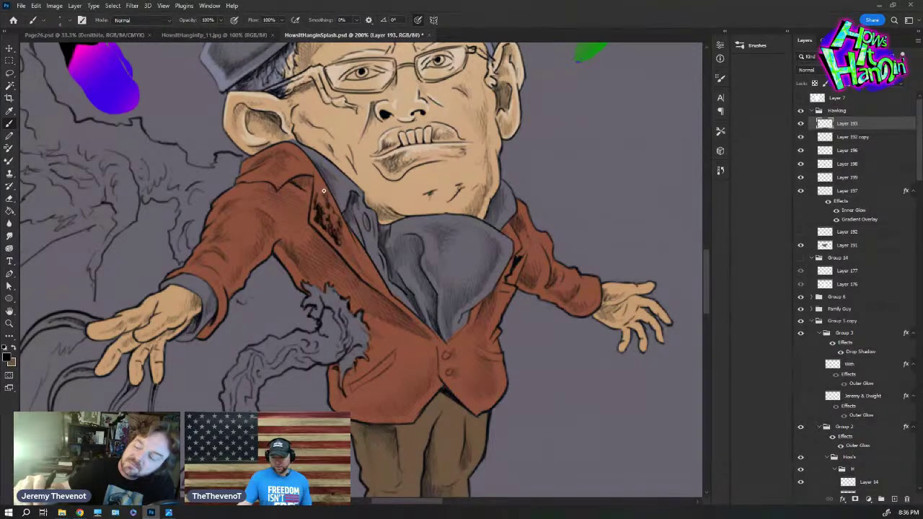
mouse_move(339, 221)
left_mouse_down()
mouse_move(342, 242)
mouse_move(350, 252)
mouse_move(344, 234)
mouse_move(367, 269)
mouse_move(350, 258)
mouse_move(374, 277)
left_mouse_up()
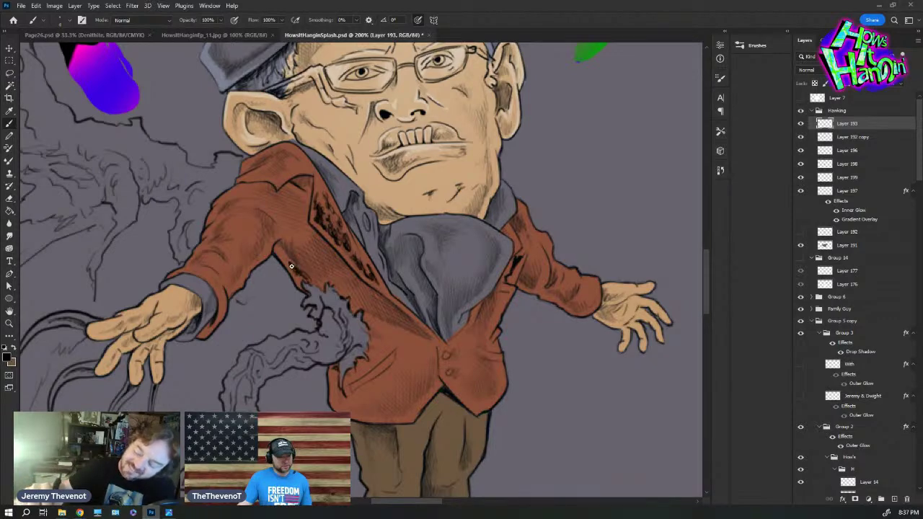
Shade the jacket front above the torn tentacle opening and the lower sleeve on the clawed hand's side in black
mouse_move(282, 257)
left_mouse_down()
mouse_move(300, 268)
mouse_move(298, 252)
mouse_move(317, 269)
left_mouse_up()
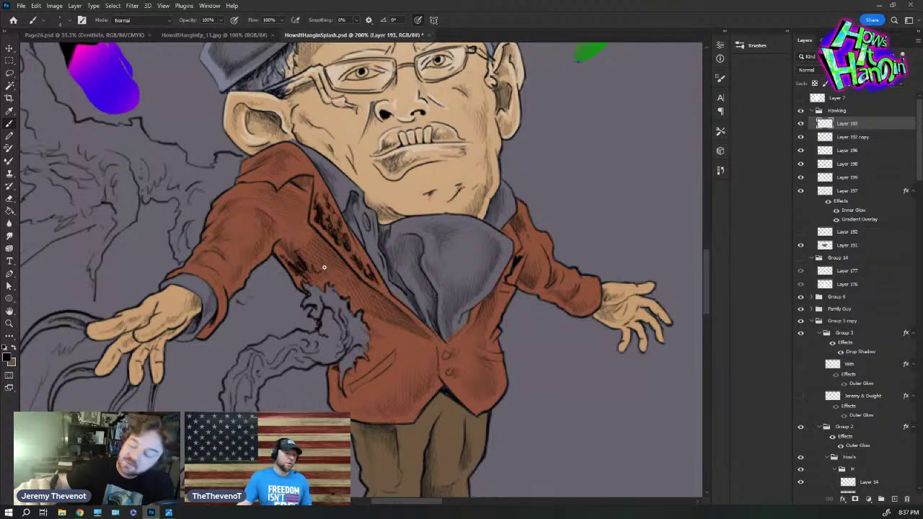
mouse_move(319, 269)
left_mouse_down()
mouse_move(324, 292)
mouse_move(323, 279)
mouse_move(334, 285)
mouse_move(329, 276)
mouse_move(344, 292)
mouse_move(304, 219)
mouse_move(328, 281)
mouse_move(316, 283)
mouse_move(312, 256)
mouse_move(331, 269)
mouse_move(316, 233)
mouse_move(324, 243)
mouse_move(325, 256)
mouse_move(301, 237)
mouse_move(319, 263)
mouse_move(321, 241)
mouse_move(301, 233)
mouse_move(368, 287)
left_mouse_up()
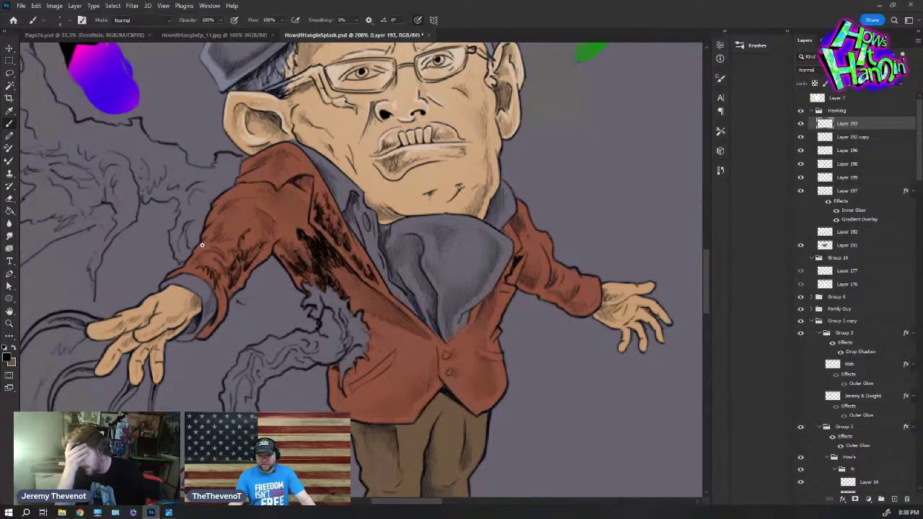
key("e")
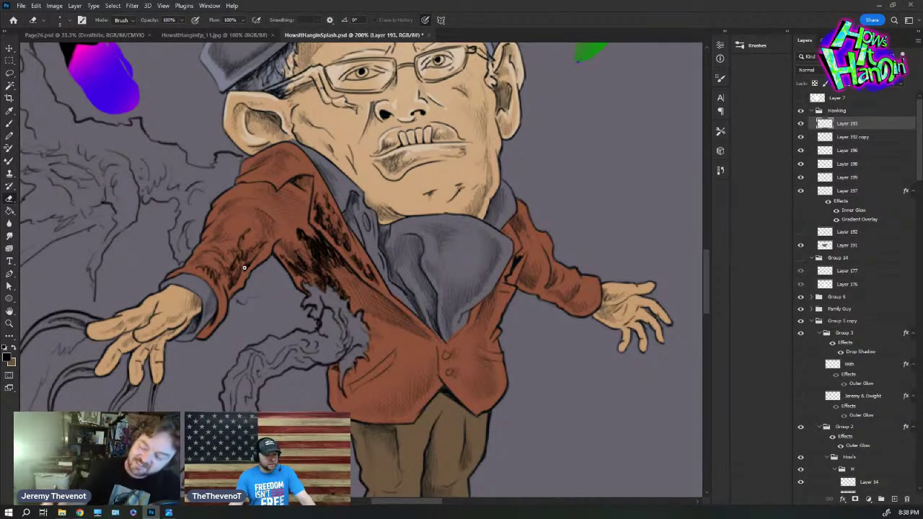
key("b")
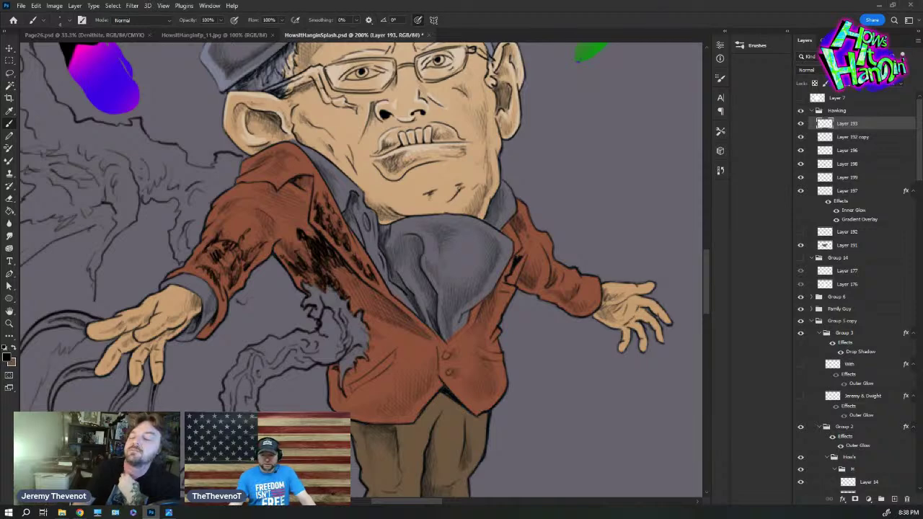
left_click_drag(255, 243, 264, 241)
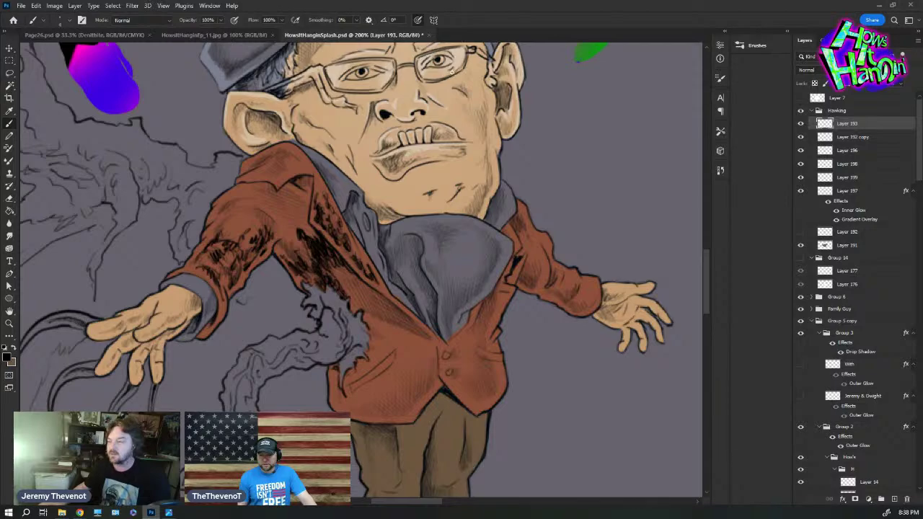
Add black fold shading to the jacket's collar and shoulder on the clawed hand's side
key("z")
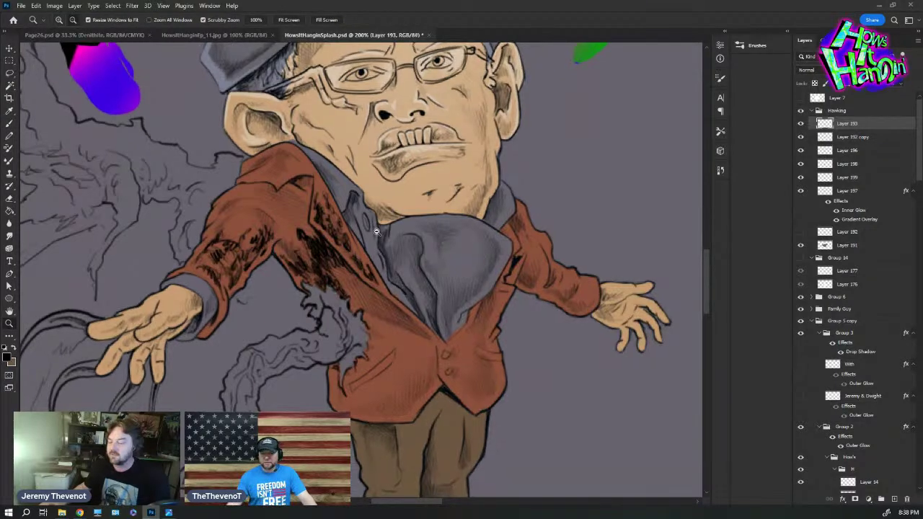
left_click(377, 231, "alt")
left_click_drag(385, 294, 384, 294)
key("b")
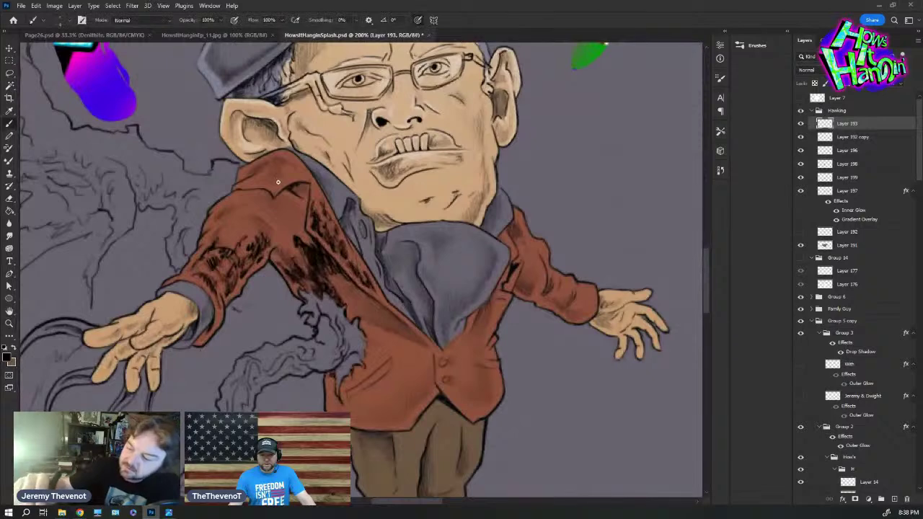
left_click_drag(244, 186, 282, 176)
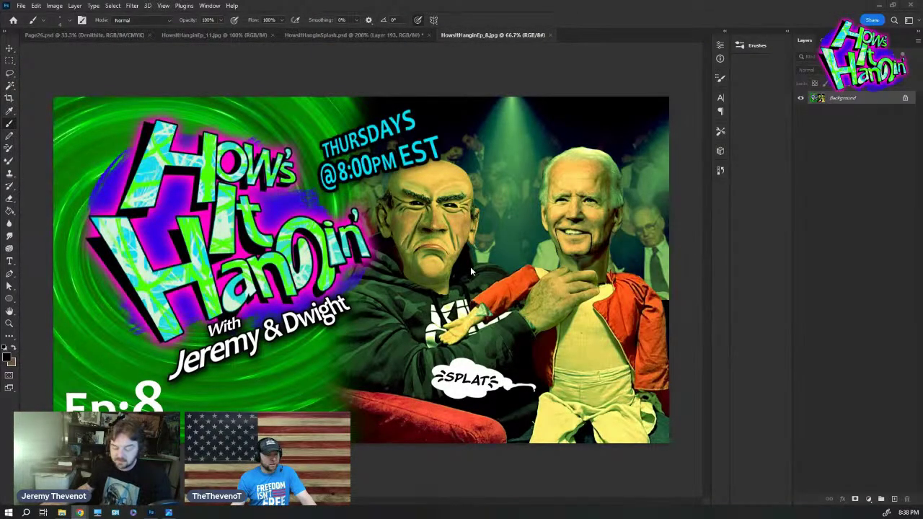
Examine the puppet artwork in HowsItHanginEp_8.jpg up close, and close that file
key("z")
left_click(519, 229)
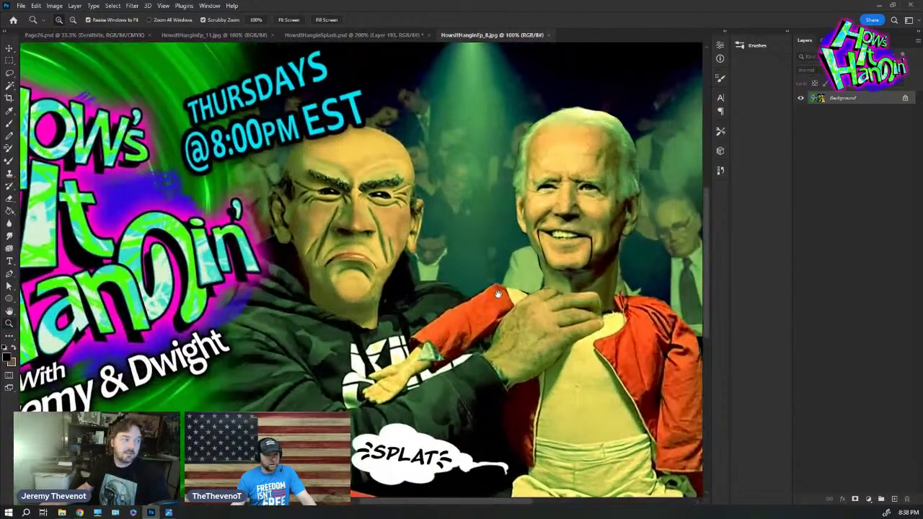
scroll(435, 295, "down", 3)
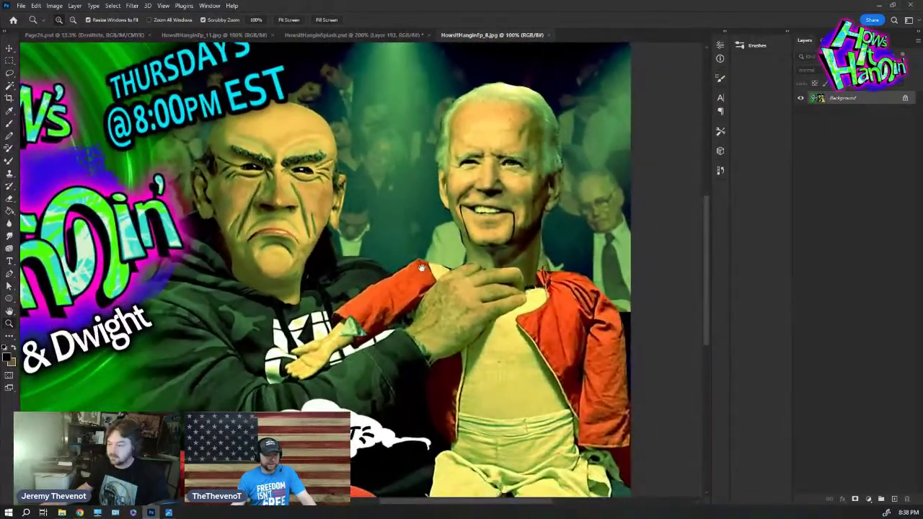
scroll(519, 430, "down", 1)
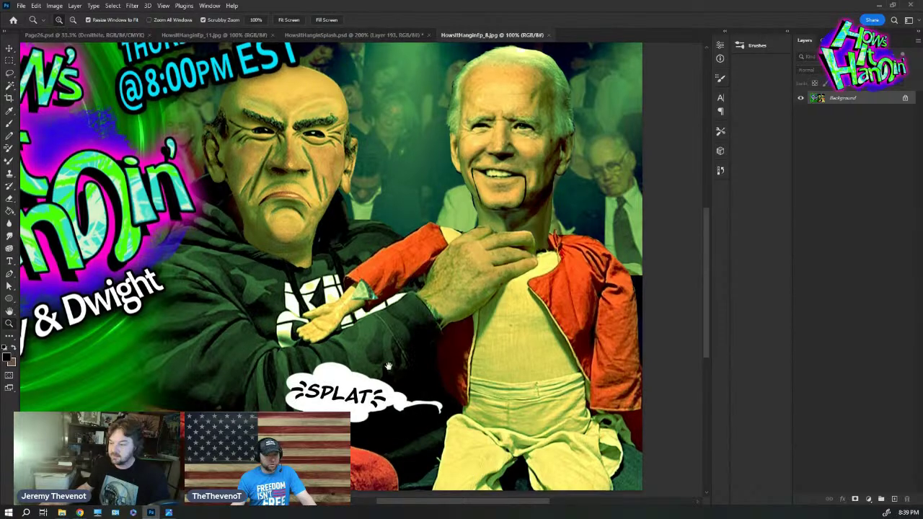
left_click_drag(388, 366, 400, 396)
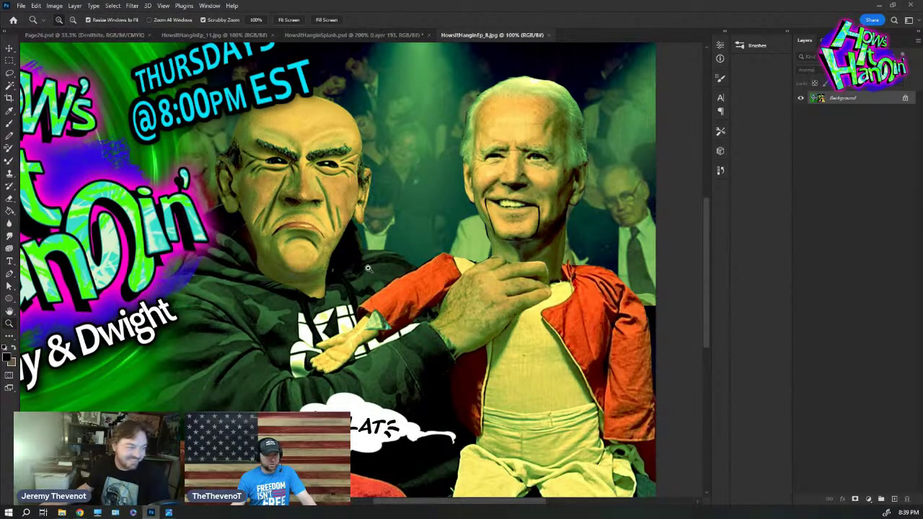
left_click(548, 35)
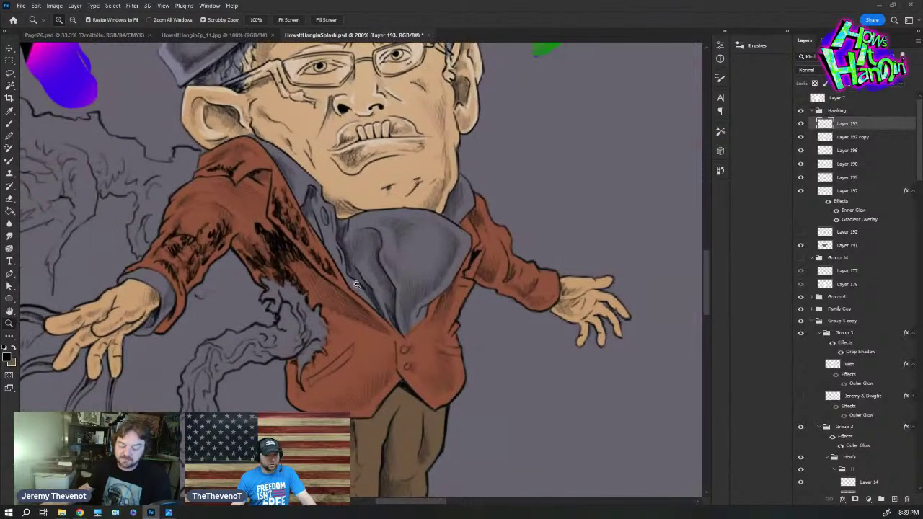
Extend the black shading from the jacket's shoulder across the upper sleeve and the chest beside the lapel
key("b")
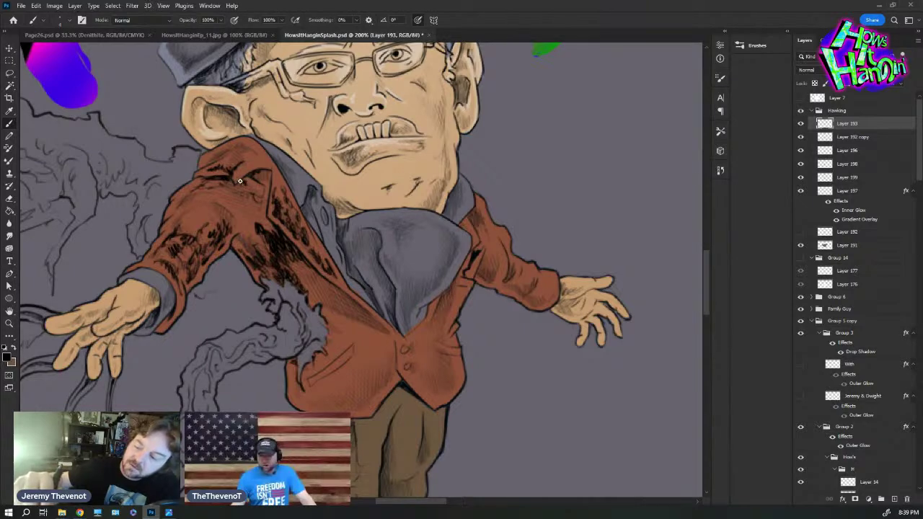
mouse_move(228, 203)
left_mouse_down()
mouse_move(235, 226)
mouse_move(248, 226)
left_mouse_up()
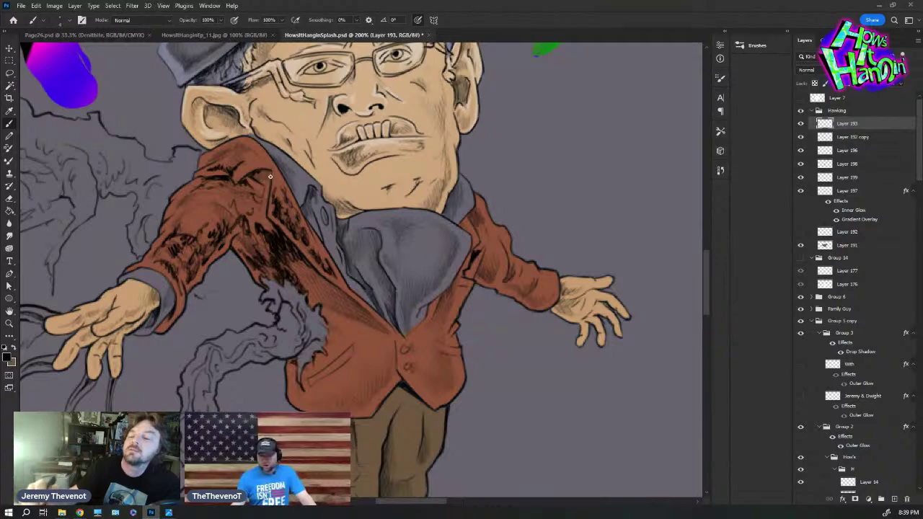
key("z")
left_click(216, 285, "alt")
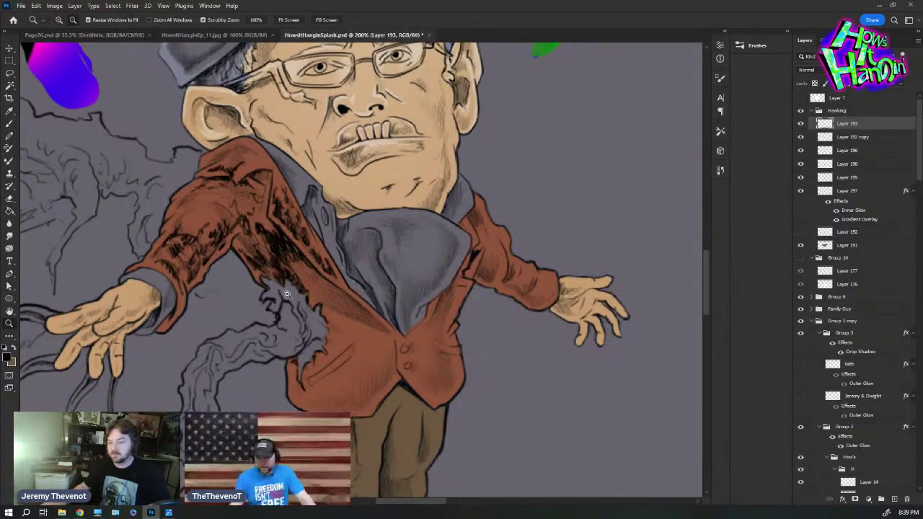
left_click(312, 307, "alt")
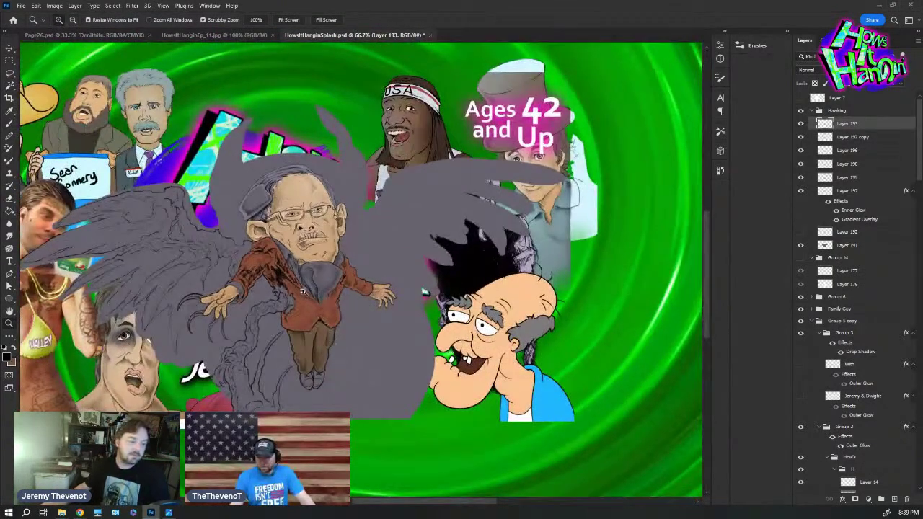
left_click(312, 306)
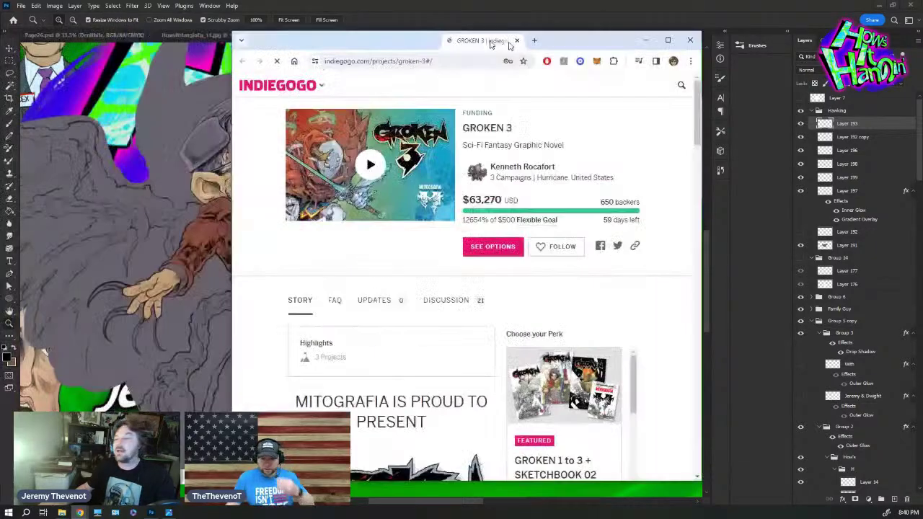
Switch to the browser, maximize its window and look over the GROKEN 3 Indiegogo campaign page at an enlarged page zoom
left_click_drag(467, 29, 530, 26)
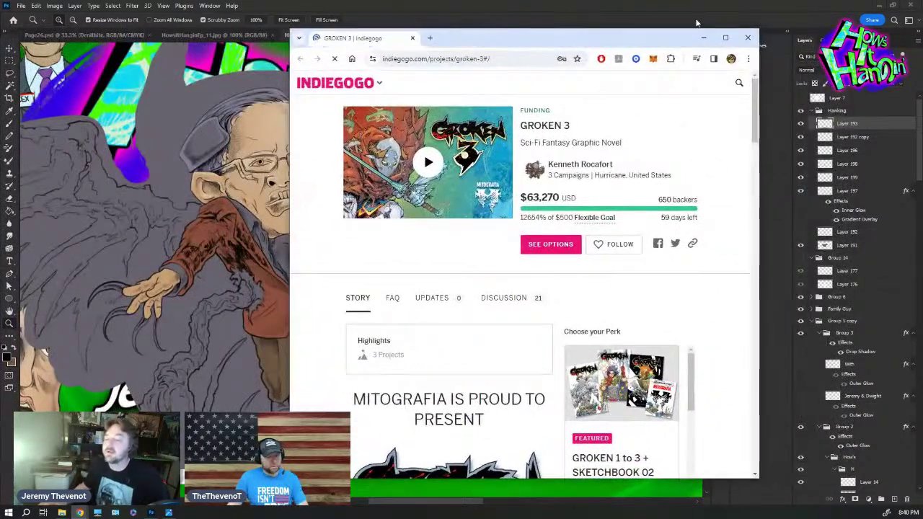
left_click(725, 37)
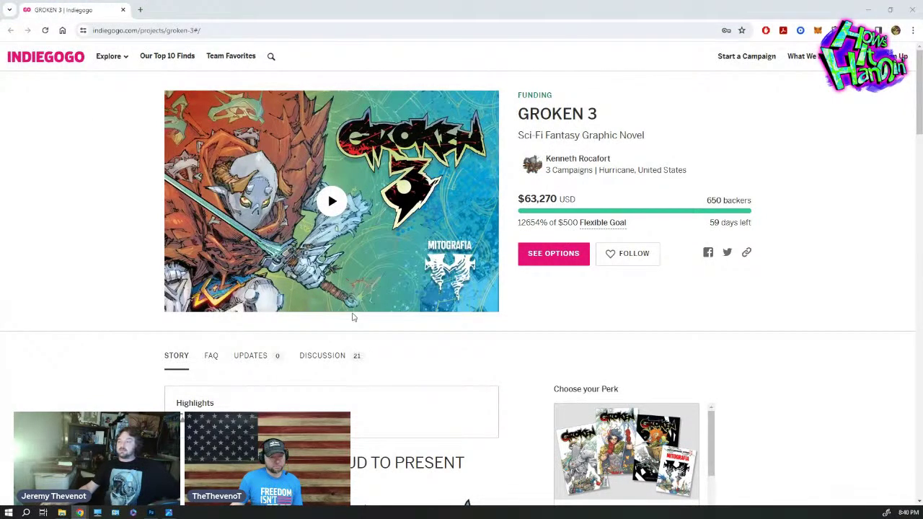
mouse_move(569, 223)
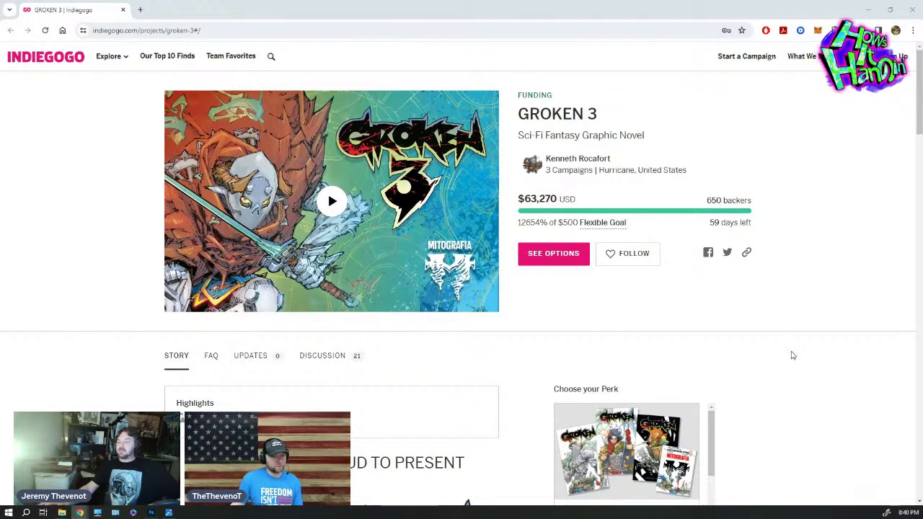
scroll(785, 352, "down", 3)
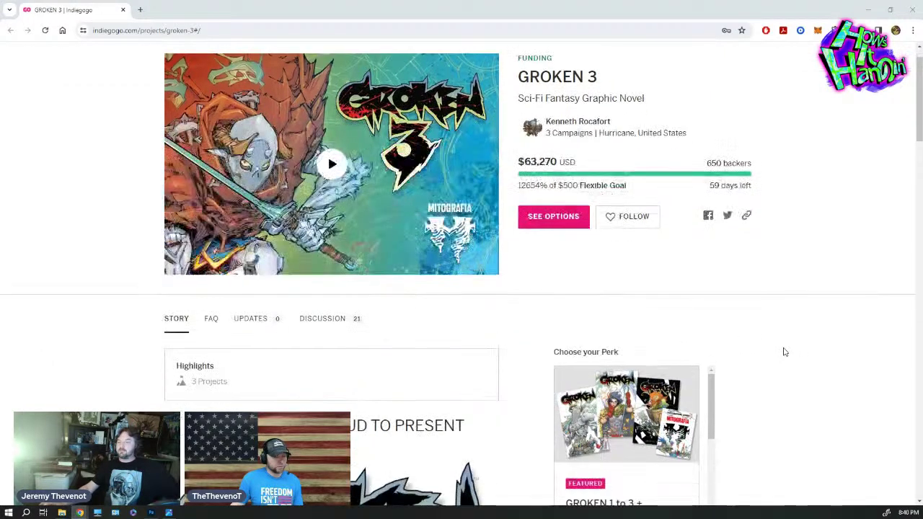
scroll(784, 352, "down", 3)
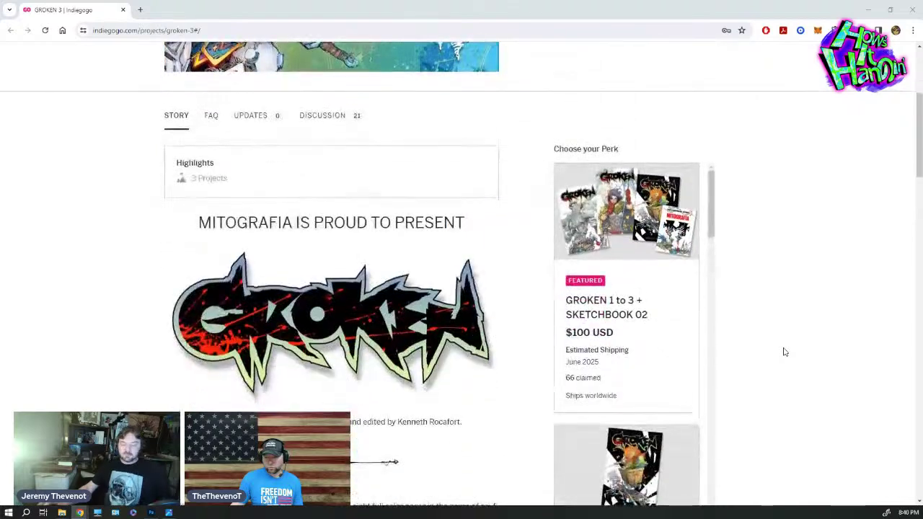
scroll(783, 351, "up", 5)
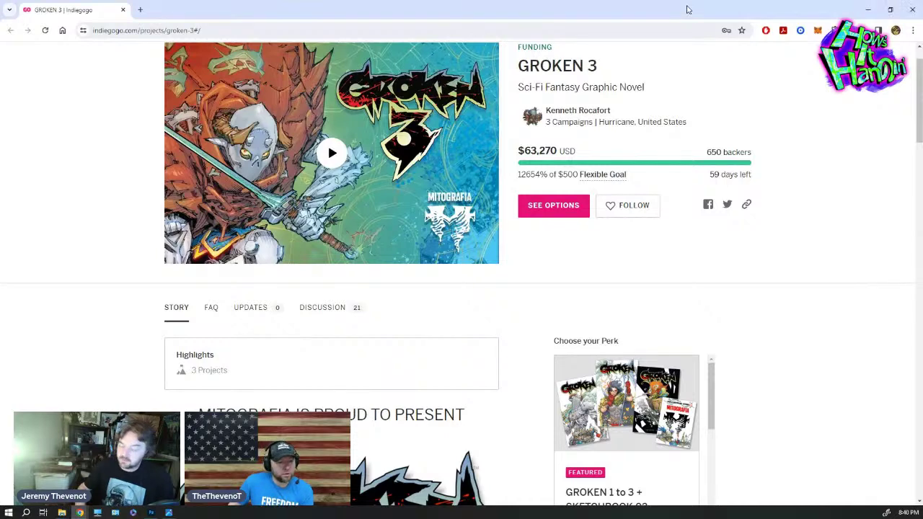
key("ctrl+plus")
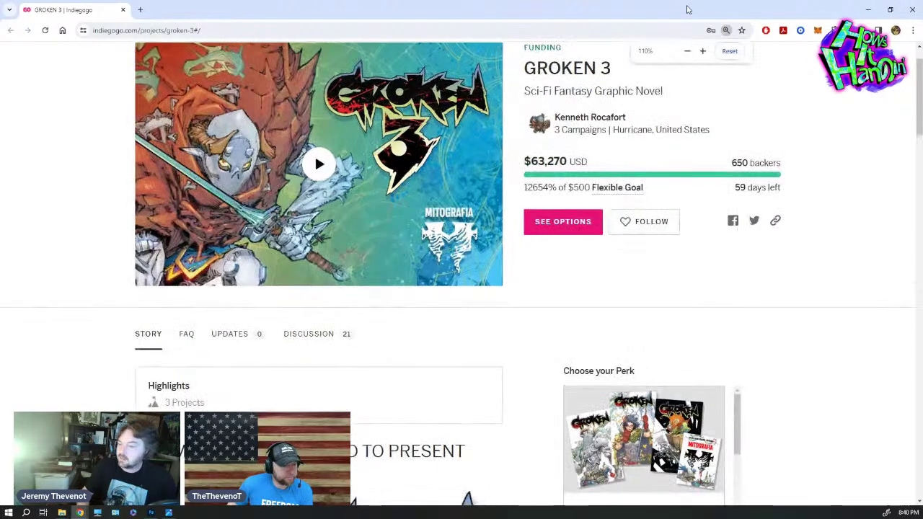
key("ctrl+plus")
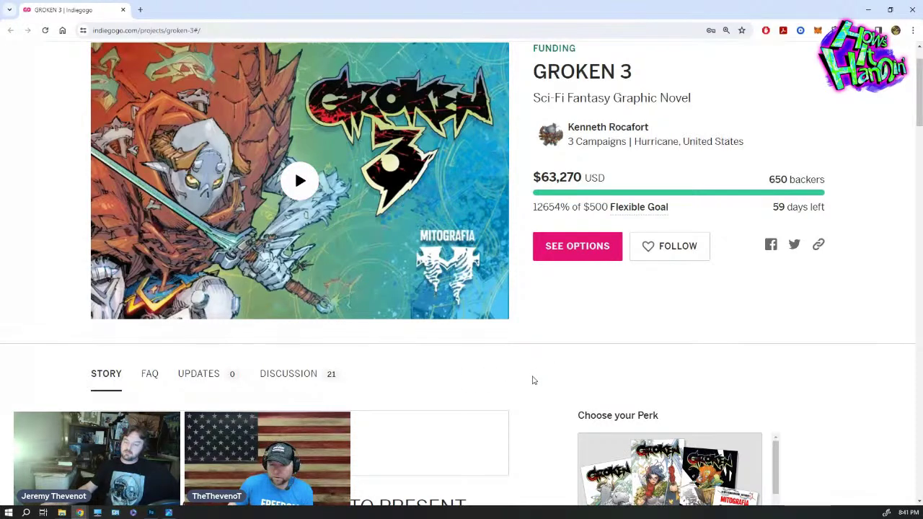
Look through the GROKEN 3 campaign's story section, from the introduction and stretch goals past the mine-cart cover to the Cover B artwork
scroll(532, 380, "down", 1)
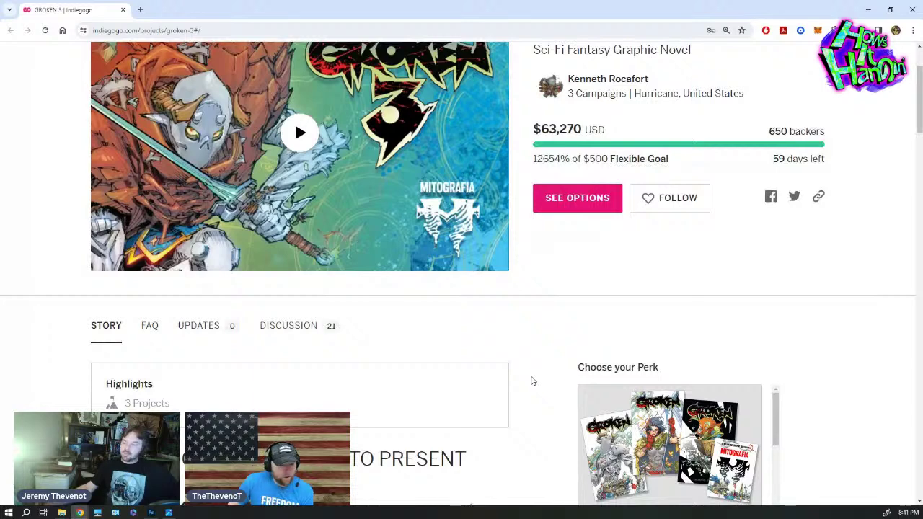
scroll(532, 380, "down", 1)
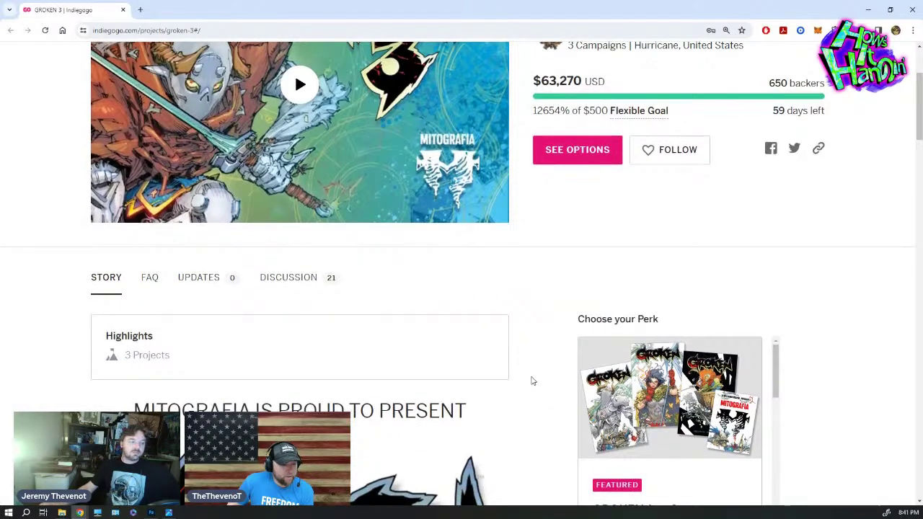
scroll(532, 381, "down", 3)
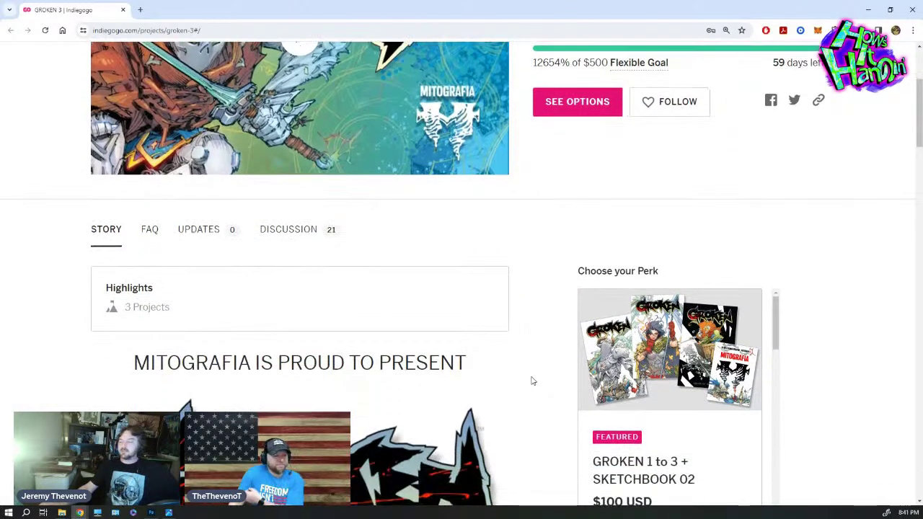
scroll(531, 382, "down", 4)
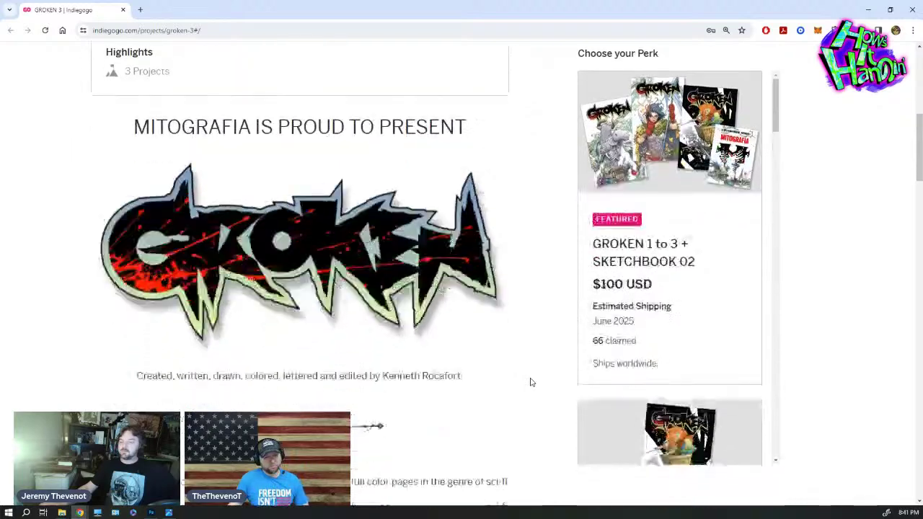
scroll(531, 382, "down", 9)
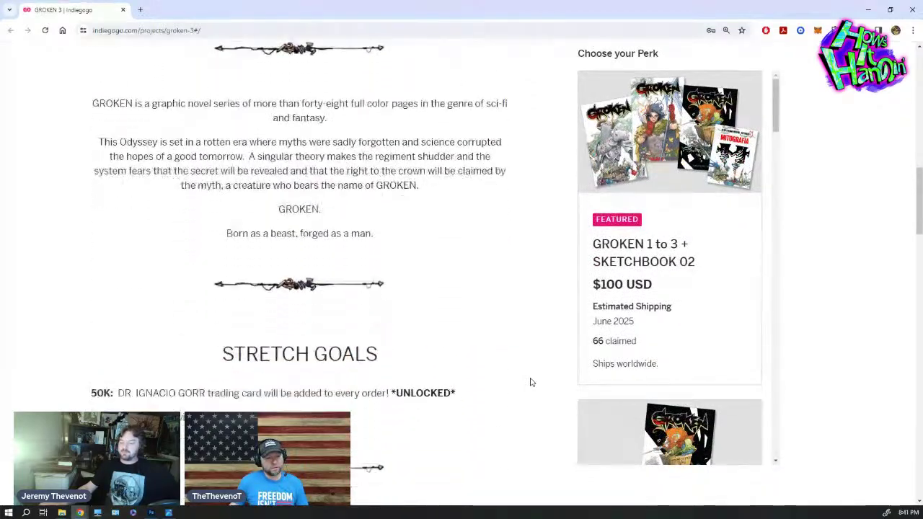
scroll(531, 382, "down", 4)
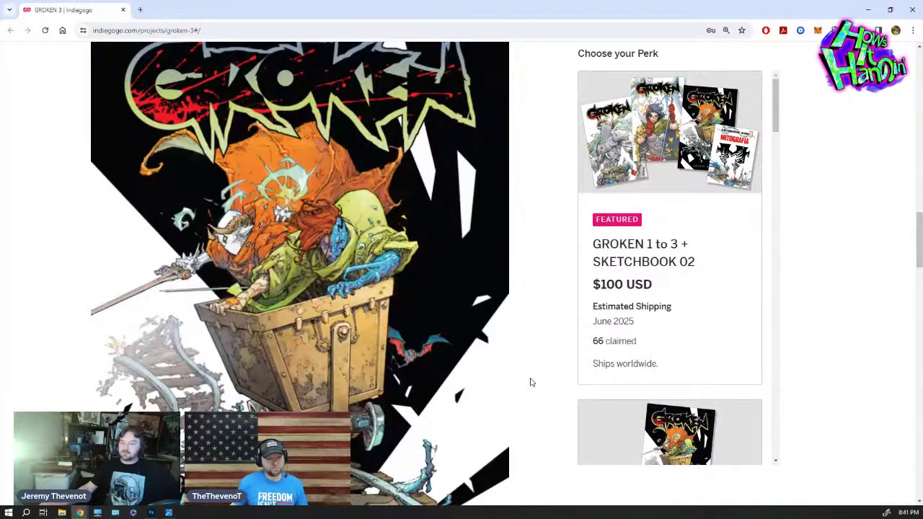
scroll(531, 382, "down", 1)
scroll(531, 382, "down", 1)
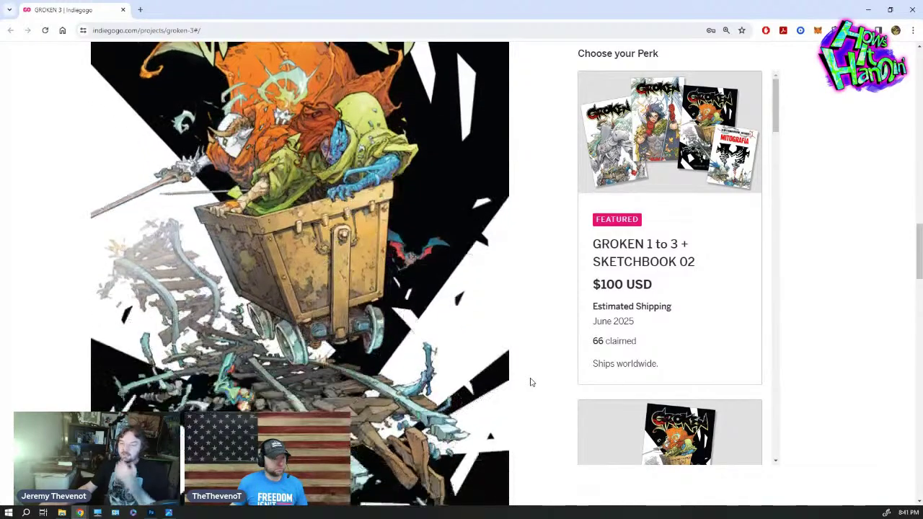
scroll(530, 382, "down", 2)
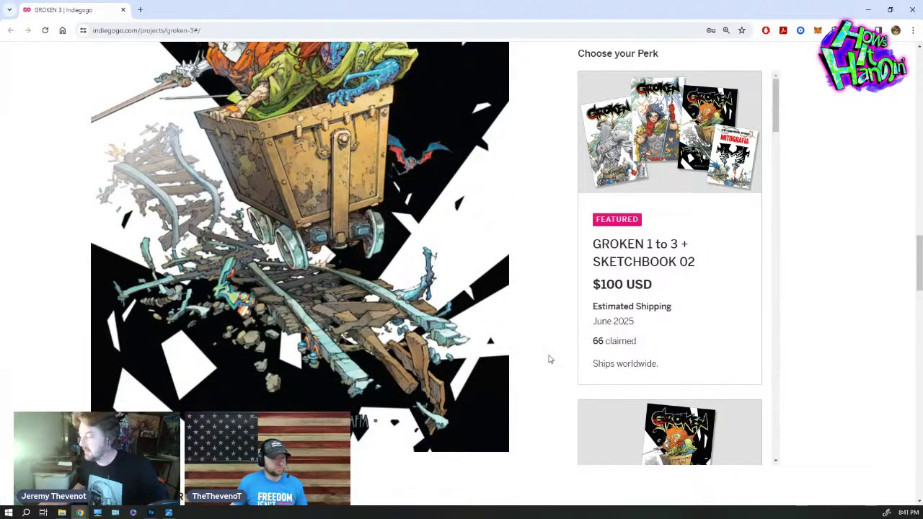
scroll(547, 356, "down", 2)
scroll(739, 324, "down", 3)
scroll(569, 334, "down", 5)
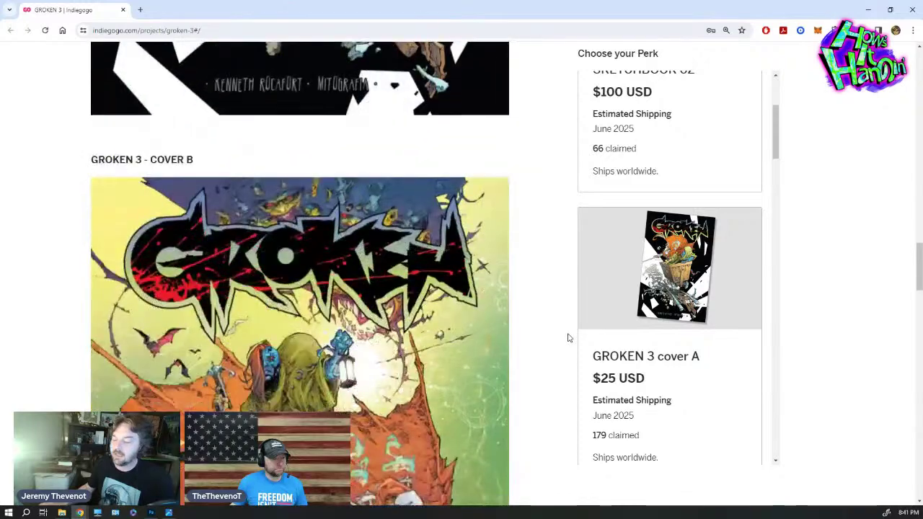